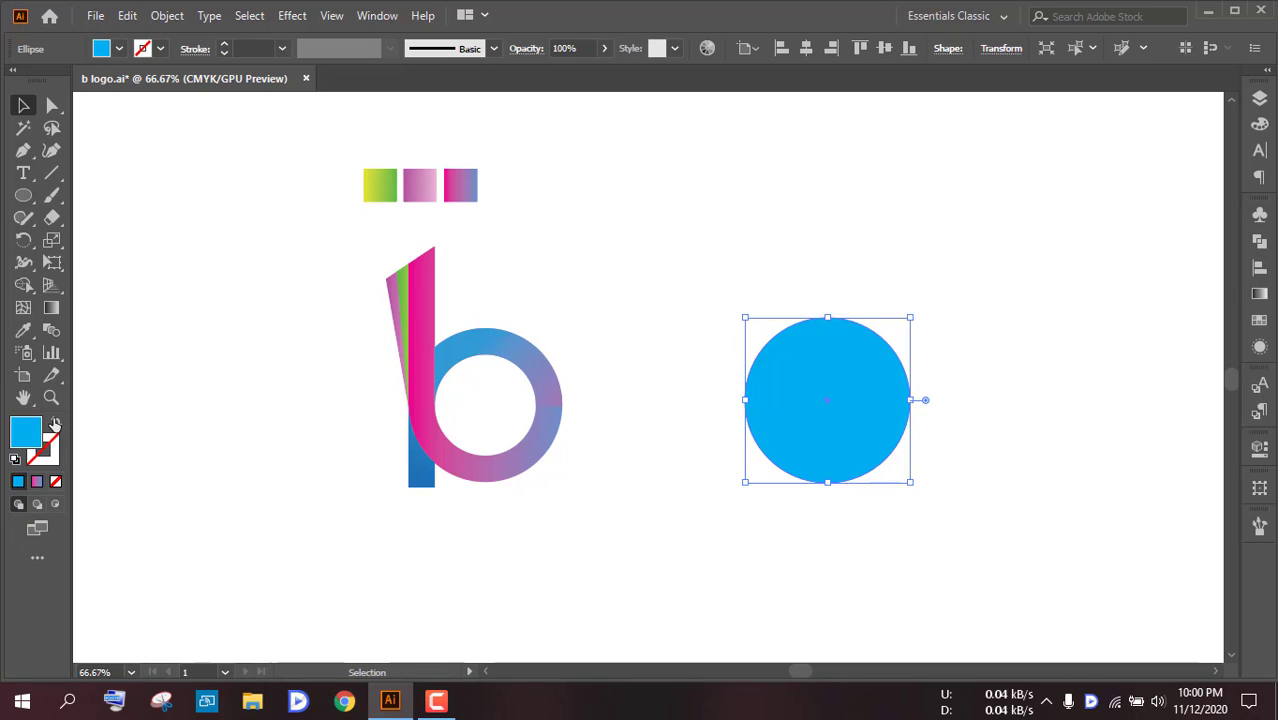
Step: Swap the blue circle's fill to its stroke and draw a straight vertical line upward from the circle's left anchor to above its top
click(56, 423)
click(830, 240)
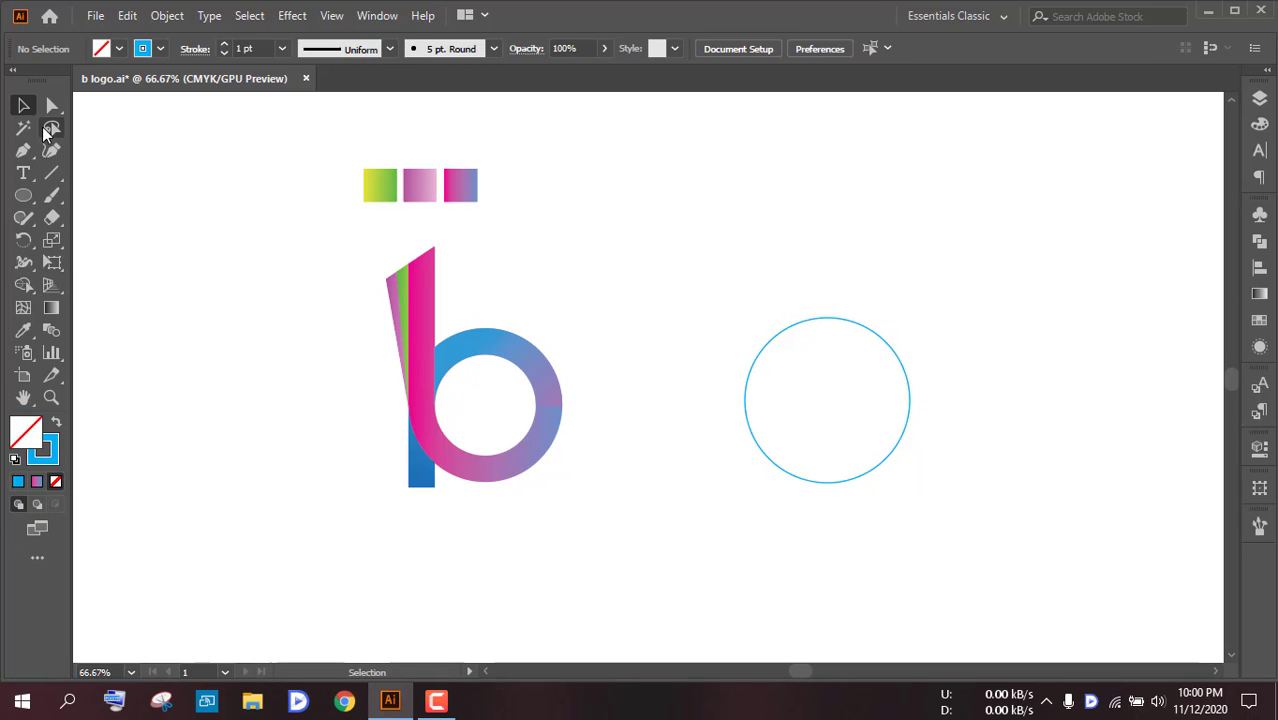
click(52, 173)
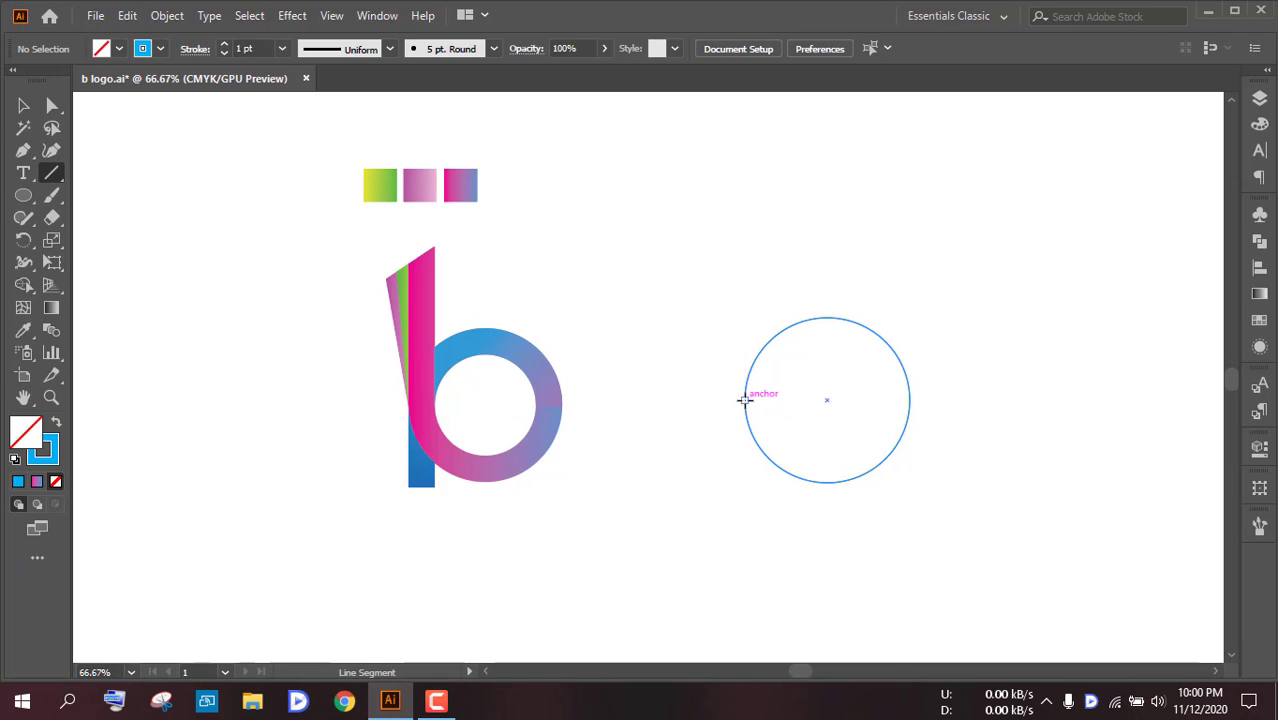
drag(745, 400, 745, 231)
key(v)
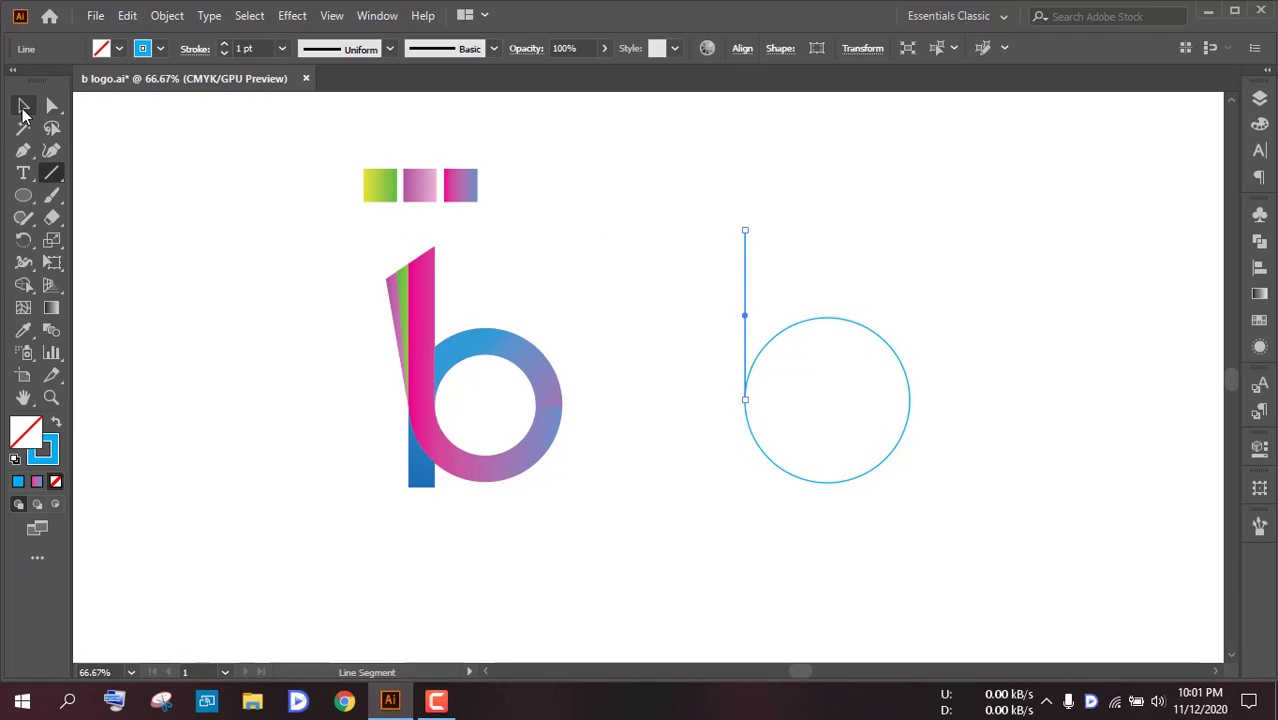
click(555, 245)
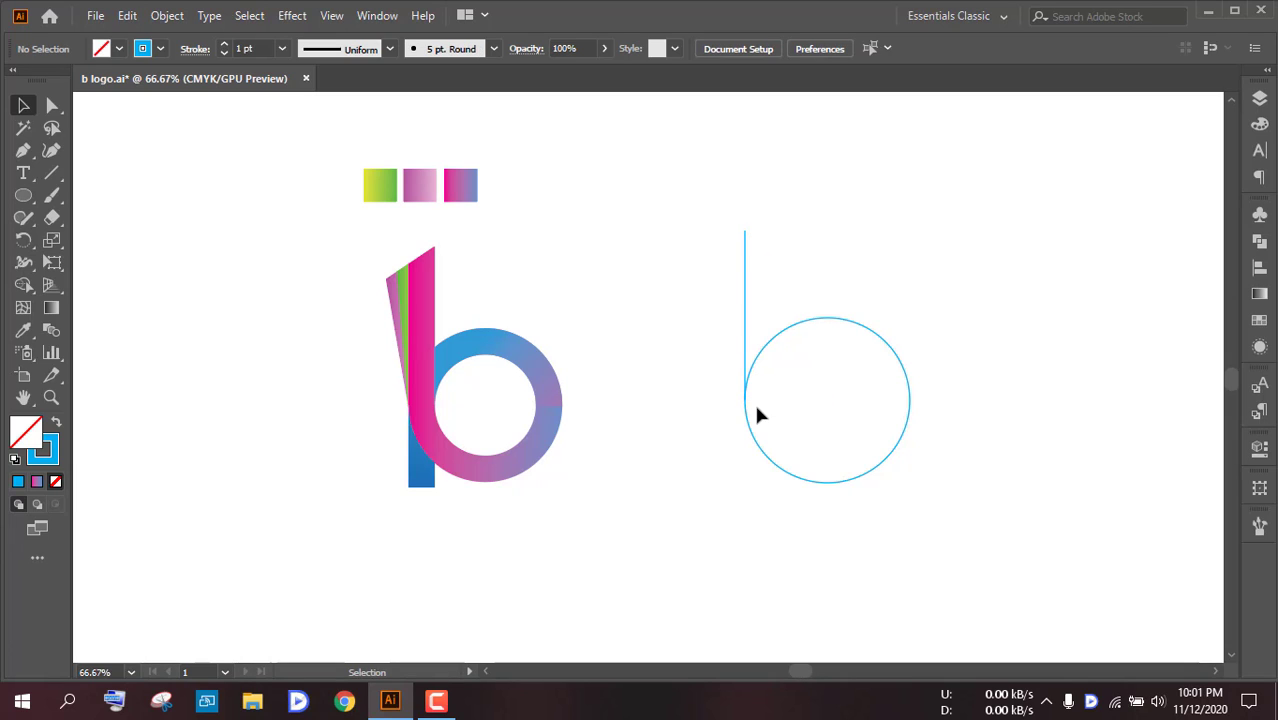
Step: Draw a second vertical line from the circle's left anchor down to the level of the circle's base
click(52, 172)
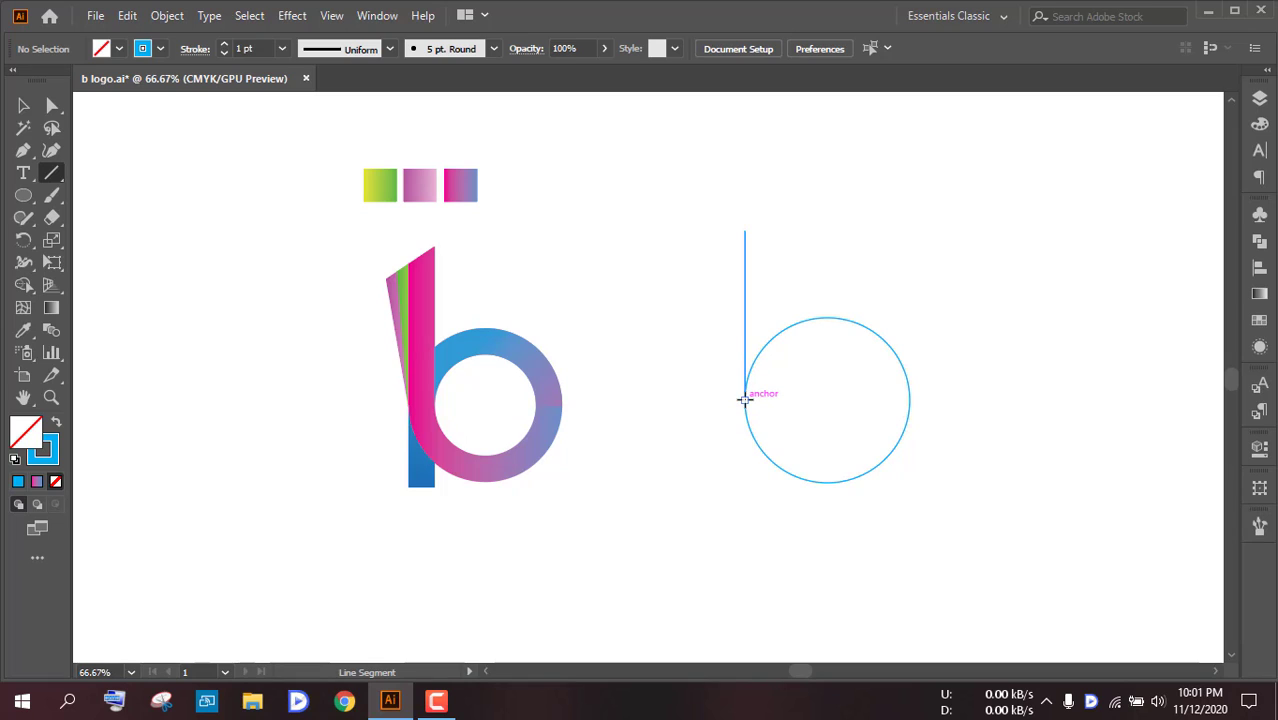
drag(743, 400, 747, 483)
key(v)
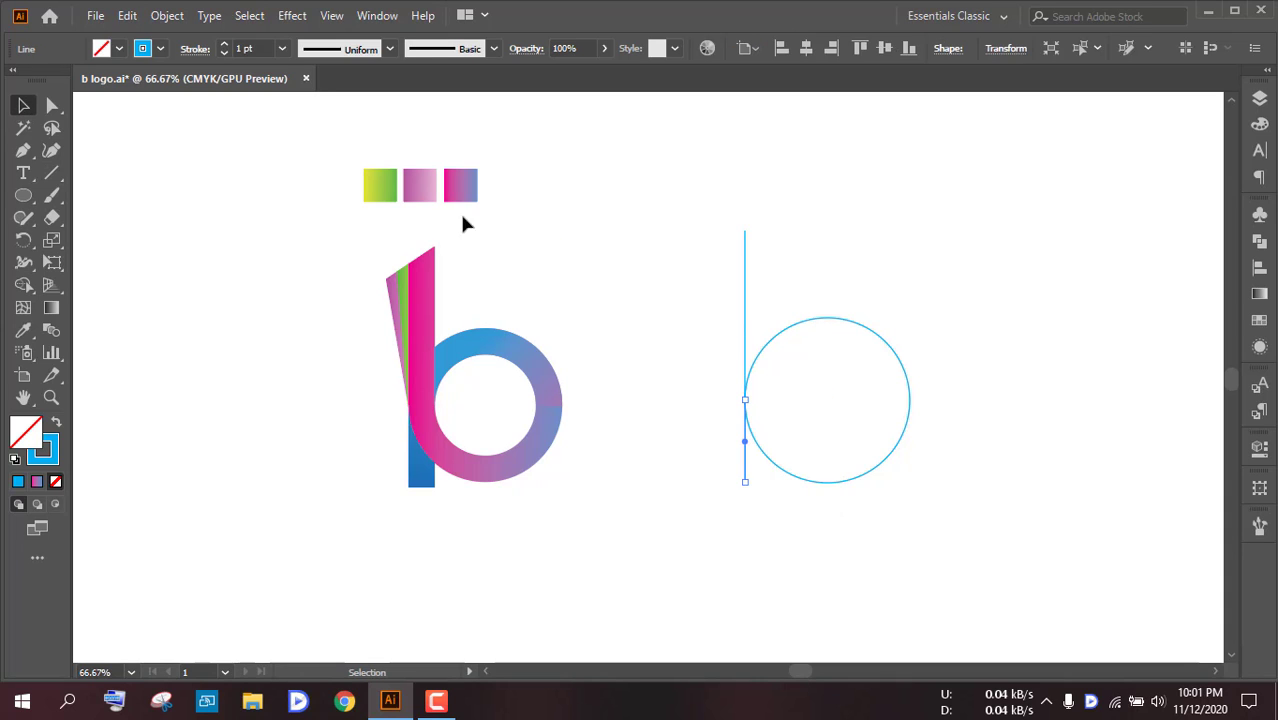
Step: Set the stroke weight of the circle and both vertical lines to 30 pt
drag(670, 252, 901, 465)
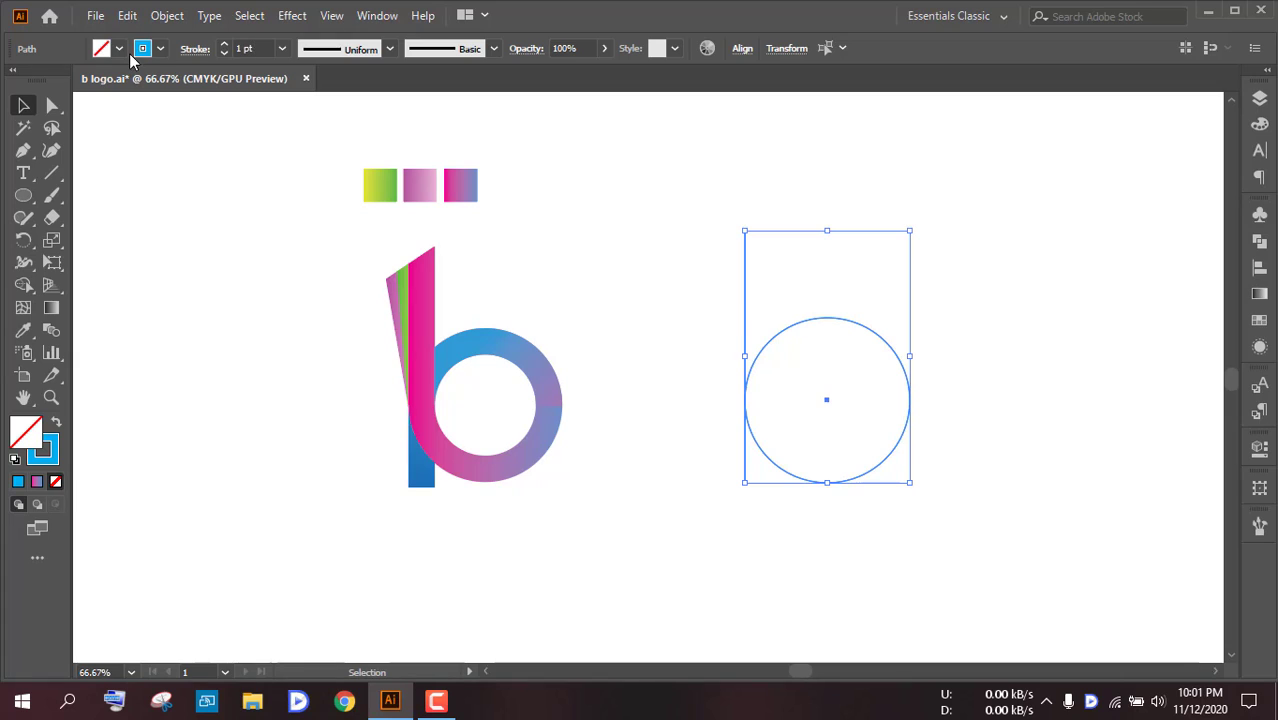
click(254, 48)
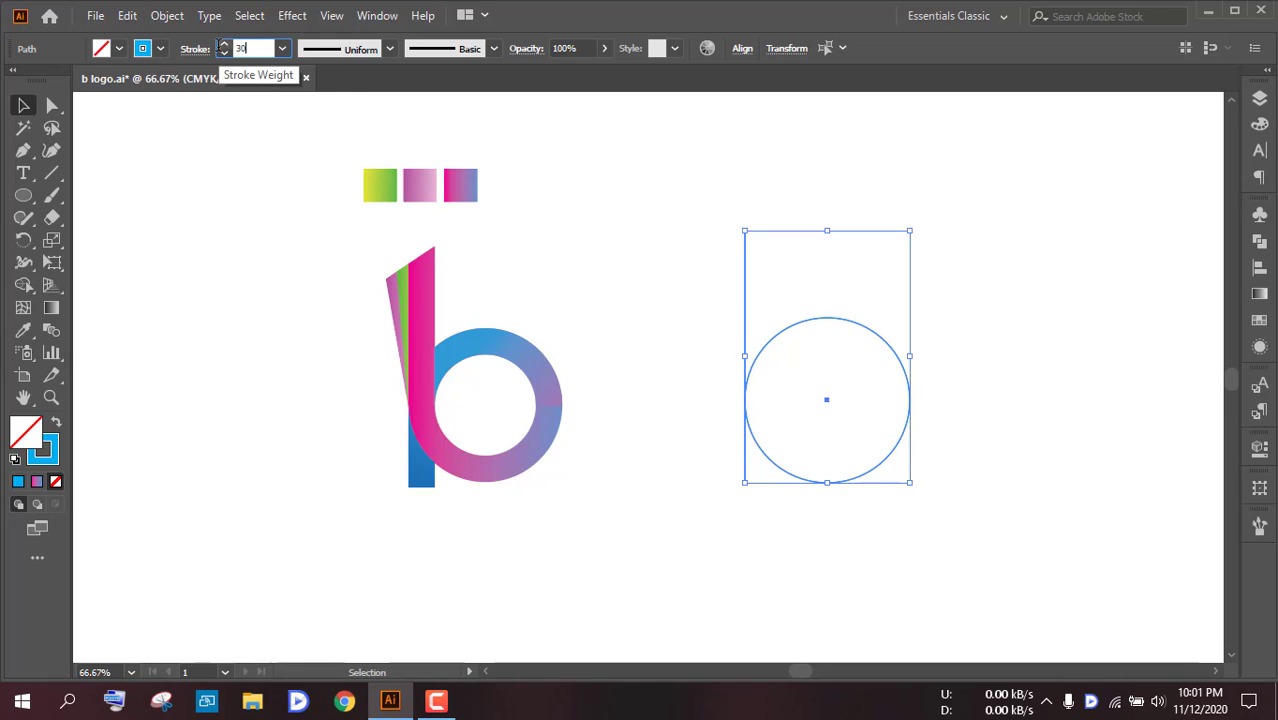
click(585, 170)
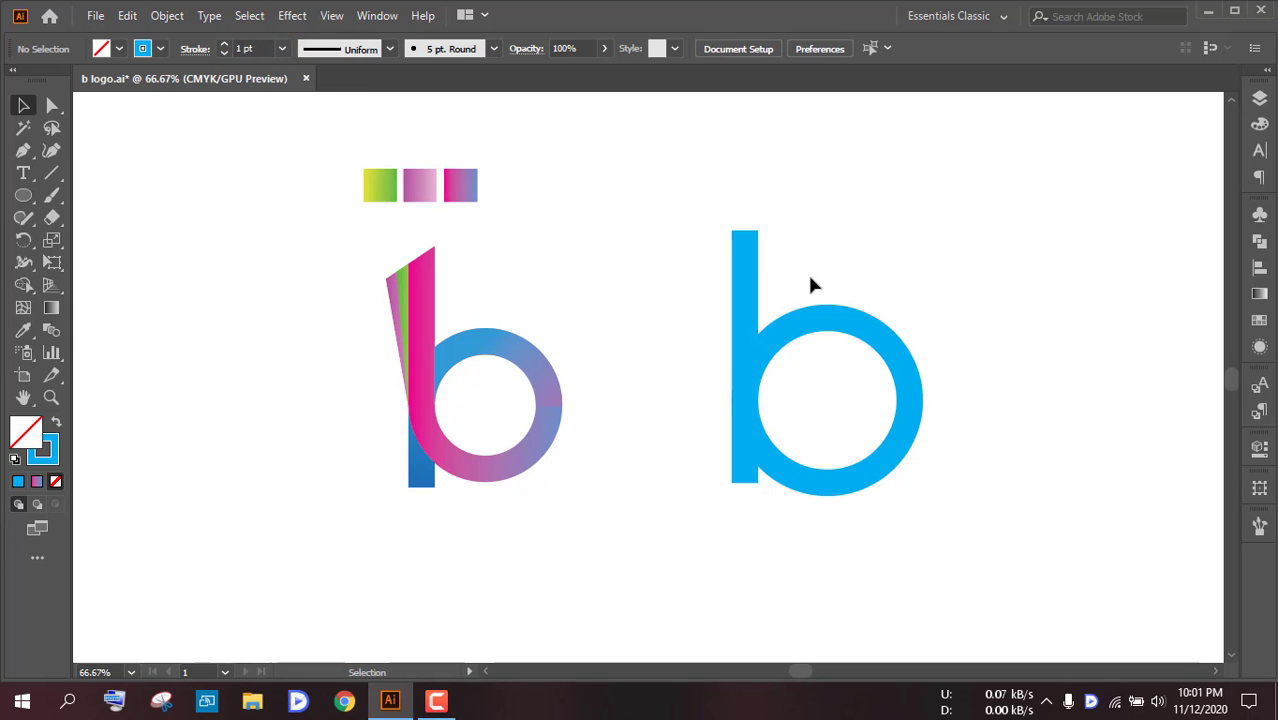
Step: Expand the thick circle and line strokes of the new letter b into filled shapes
drag(633, 240, 1000, 527)
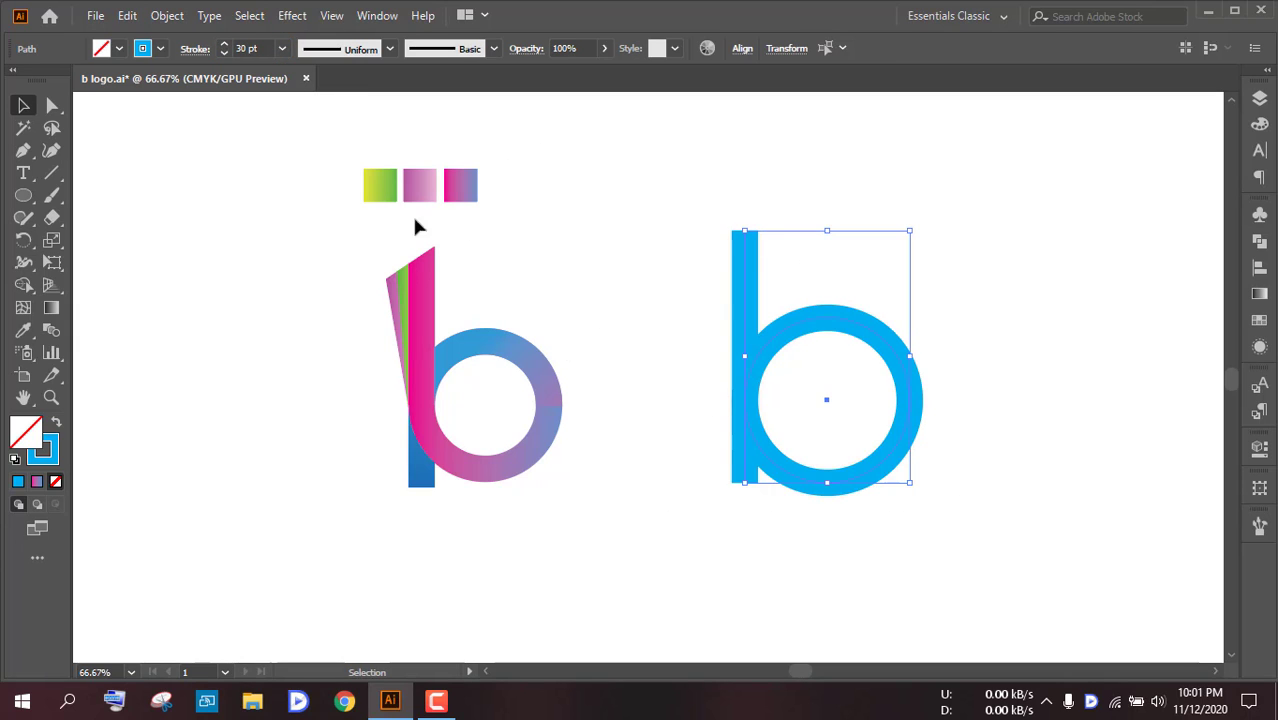
click(165, 15)
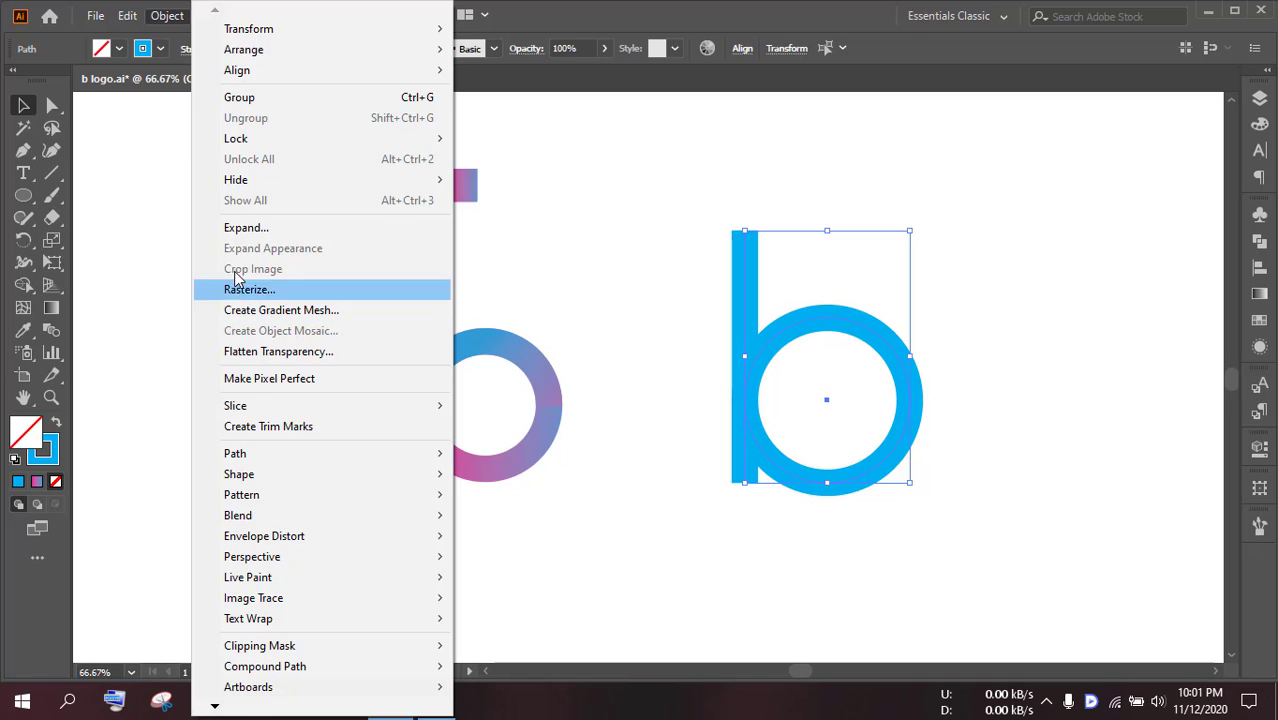
click(245, 229)
click(531, 410)
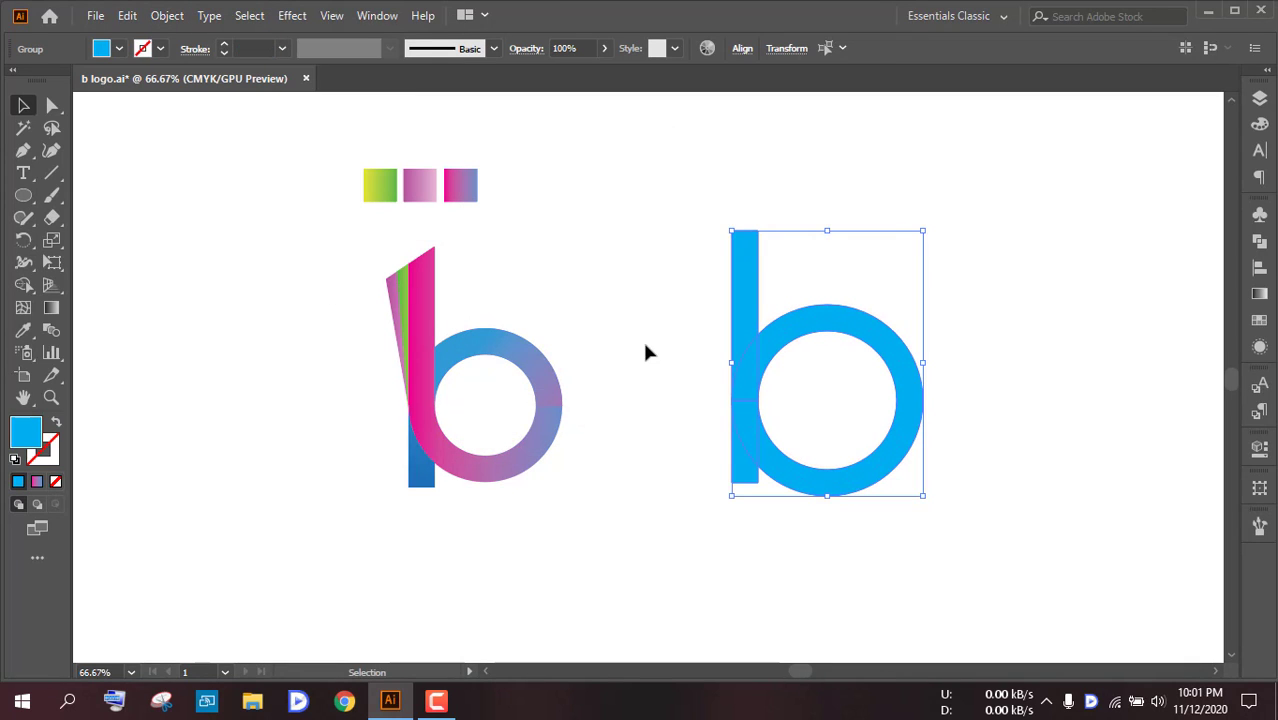
click(645, 332)
Step: Stretch the lower stem piece downward until its end is level with the ring's outer bottom edge
click(744, 474)
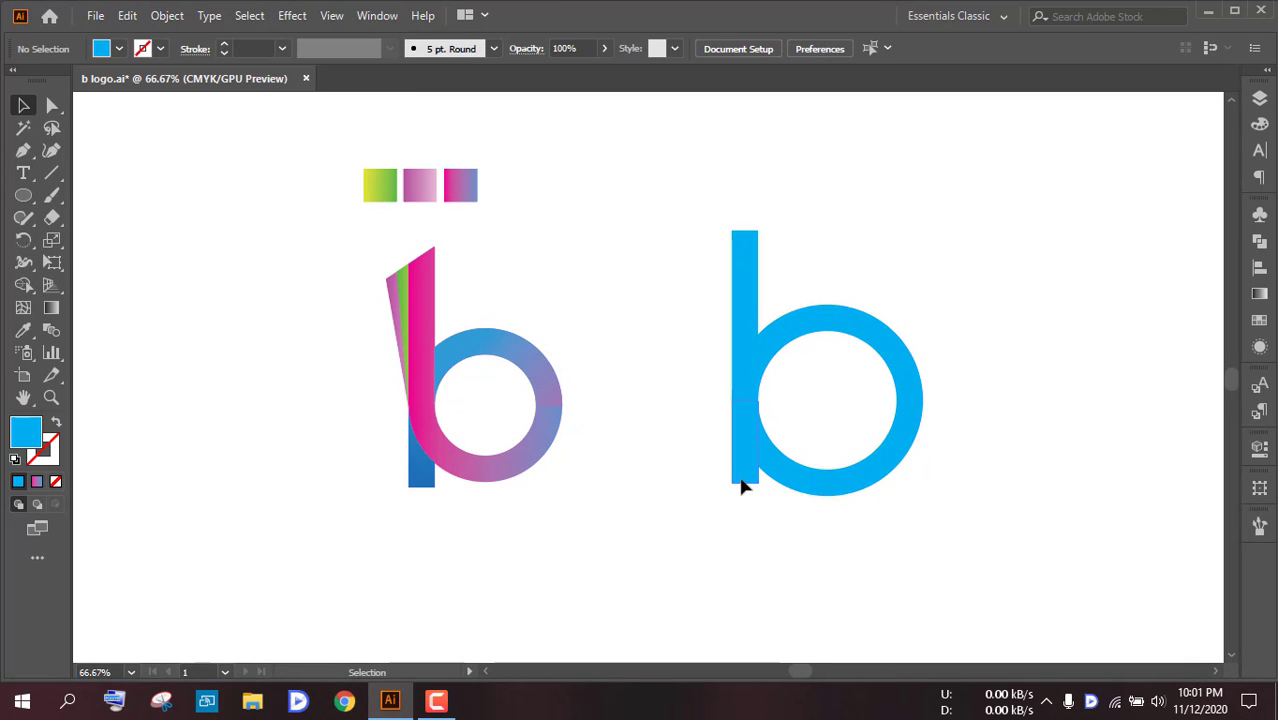
scroll(759, 499, up, 2)
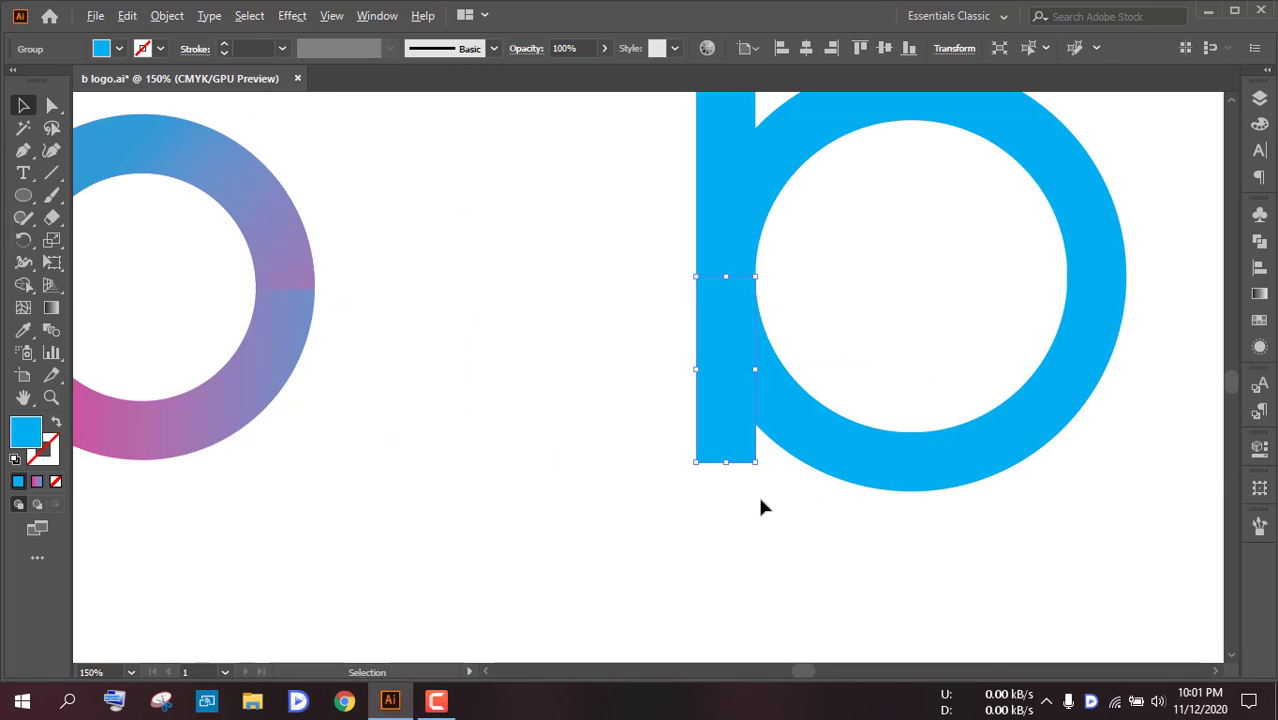
drag(727, 464, 734, 491)
click(628, 496)
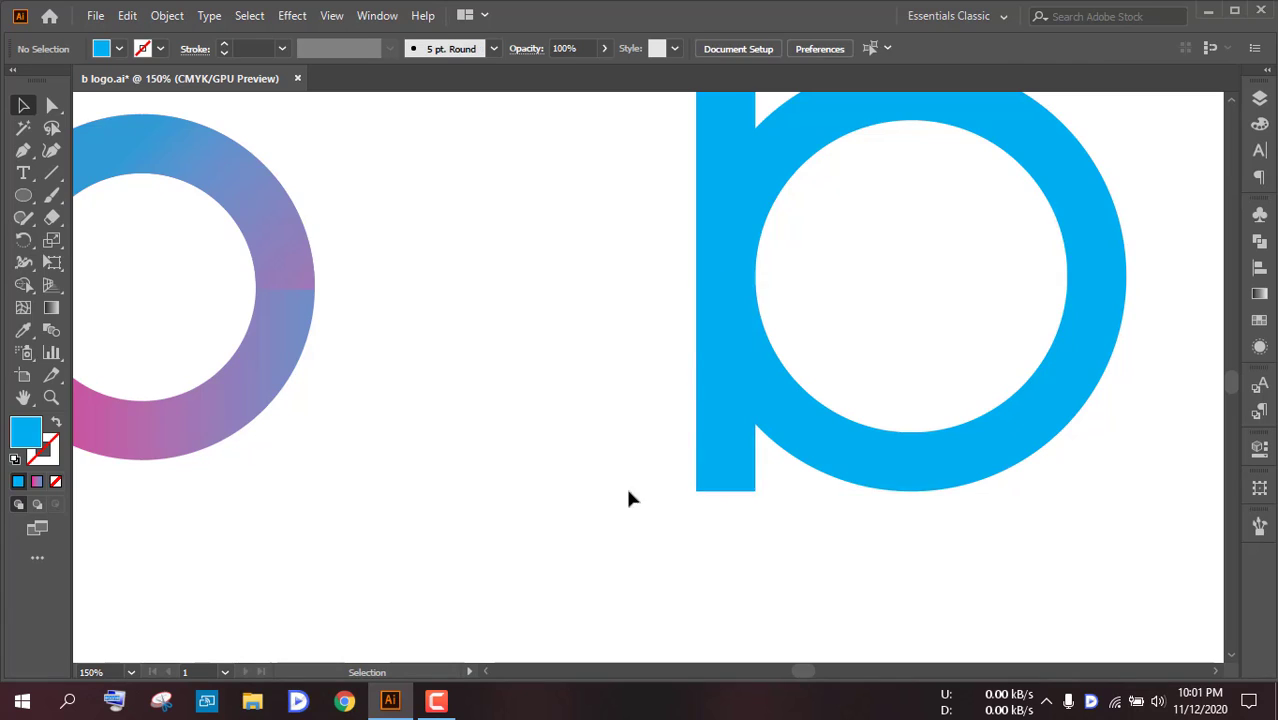
Step: Merge the upper stem and the ring with the Shape Builder, keeping the lower stem piece outside the ring separate
scroll(786, 483, down, 1)
drag(800, 280, 685, 151)
drag(24, 290, 137, 296)
mouse_move(790, 290)
mouse_down()
mouse_move(753, 289)
mouse_move(743, 252)
mouse_move(743, 323)
mouse_move(771, 395)
mouse_move(745, 440)
mouse_up()
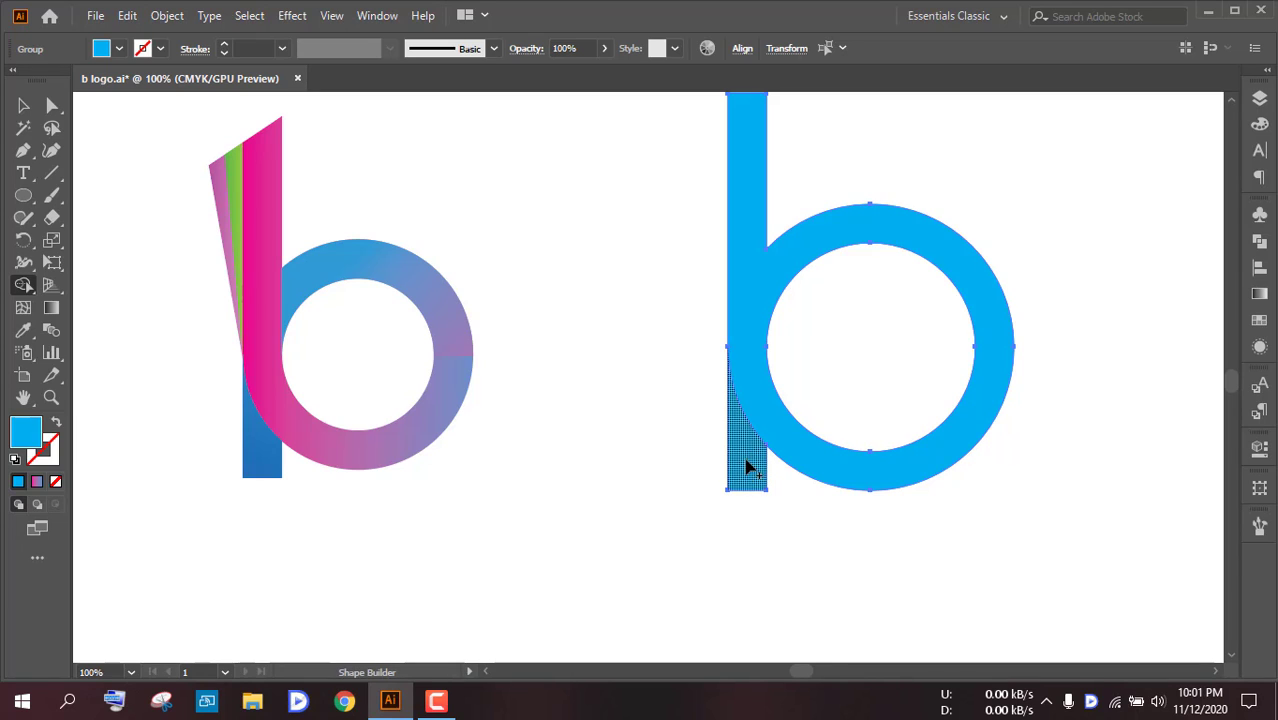
key(v)
click(458, 184)
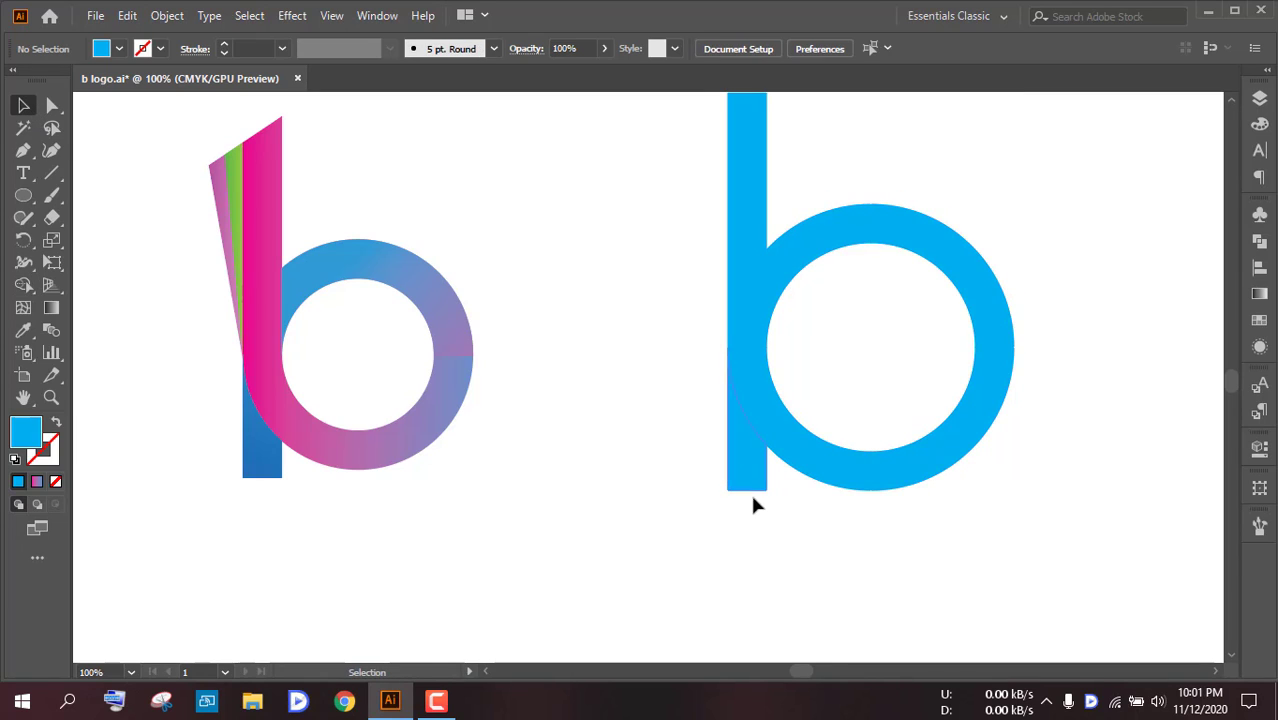
click(746, 458)
click(752, 315)
click(638, 295)
Step: Draw a blue rectangle over the stem, from its lower right corner up to the ring's top level and out past its left side
scroll(730, 385, up, 1)
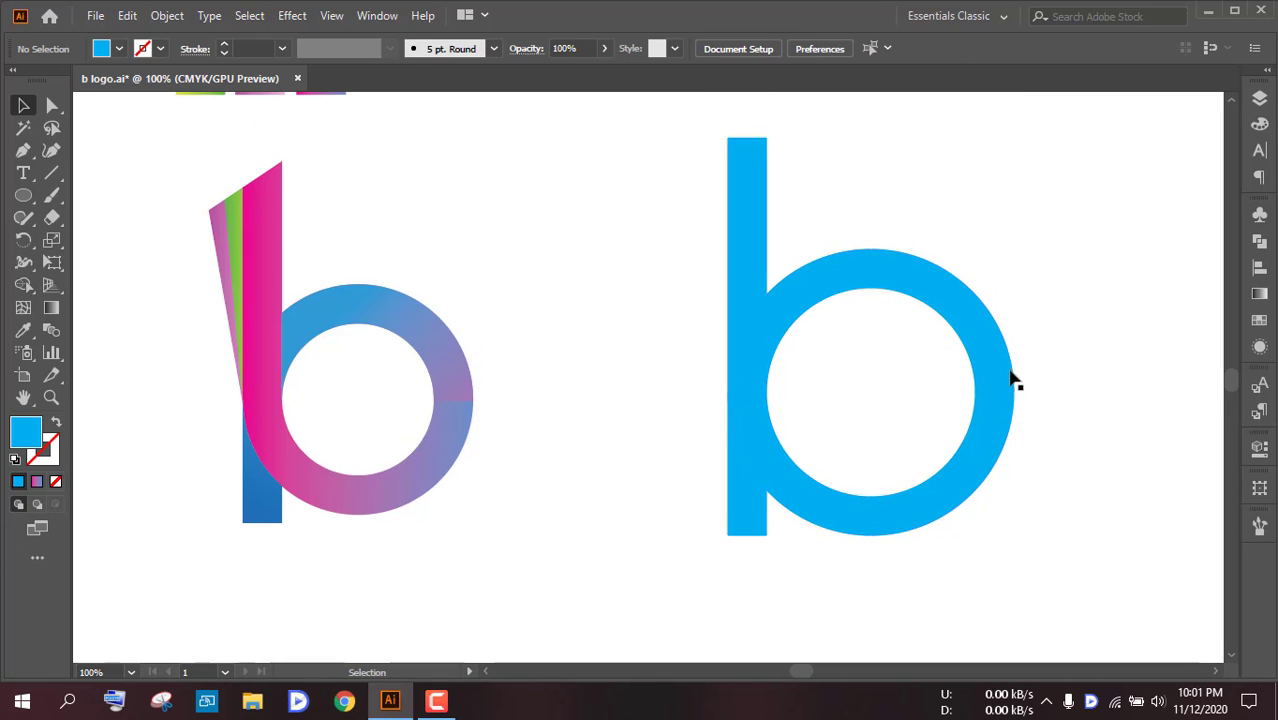
scroll(820, 288, down, 1)
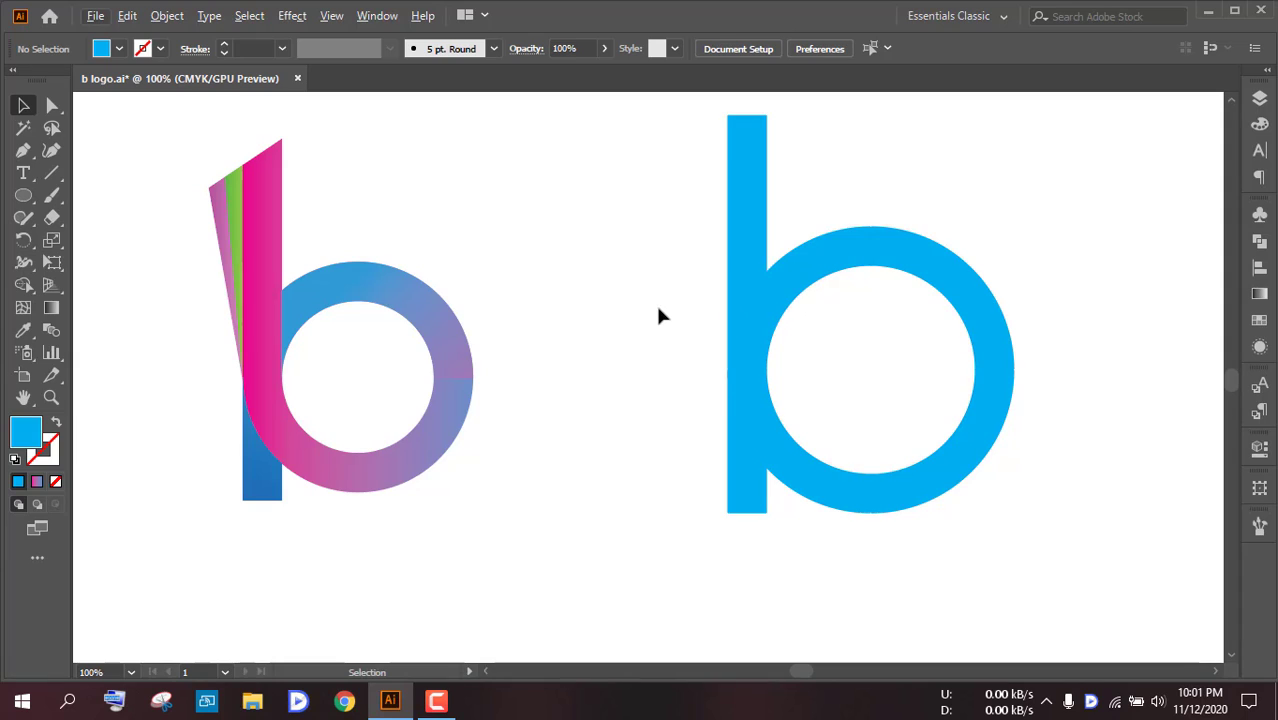
scroll(658, 316, up, 1)
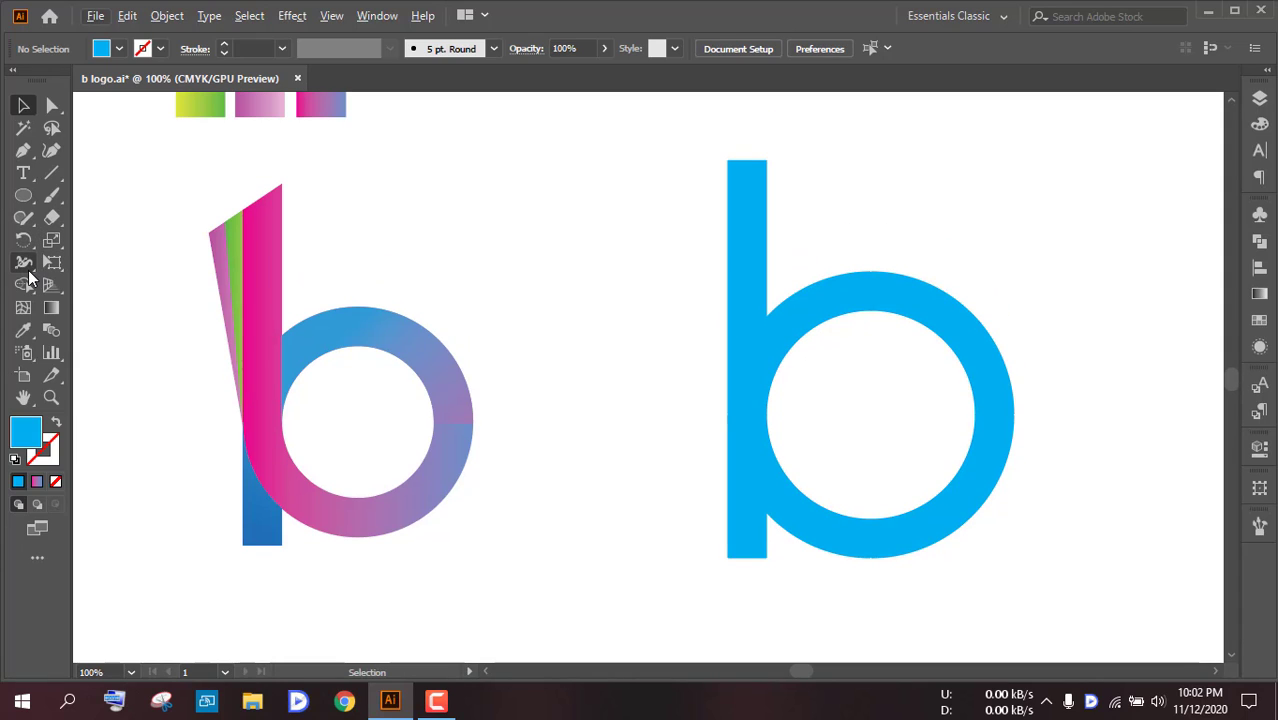
right_click(23, 195)
click(116, 195)
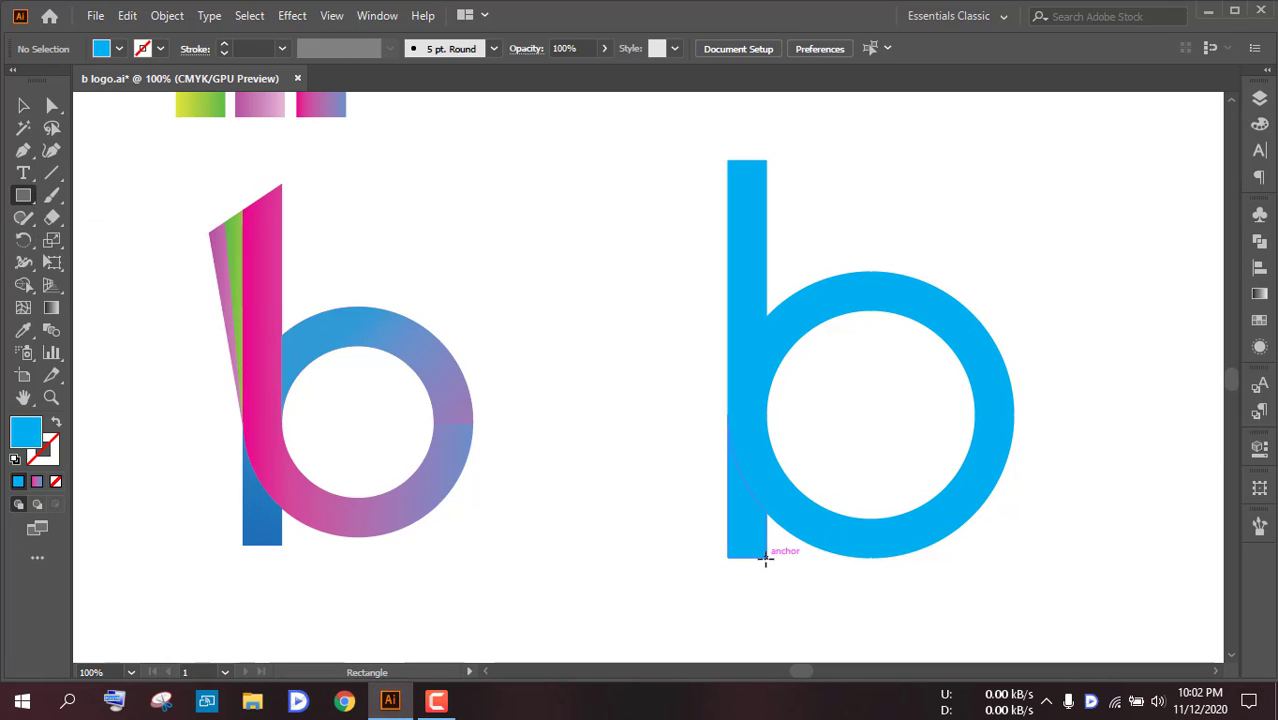
mouse_move(727, 558)
mouse_down()
mouse_move(736, 553)
mouse_move(610, 522)
mouse_move(558, 260)
mouse_move(626, 272)
mouse_up()
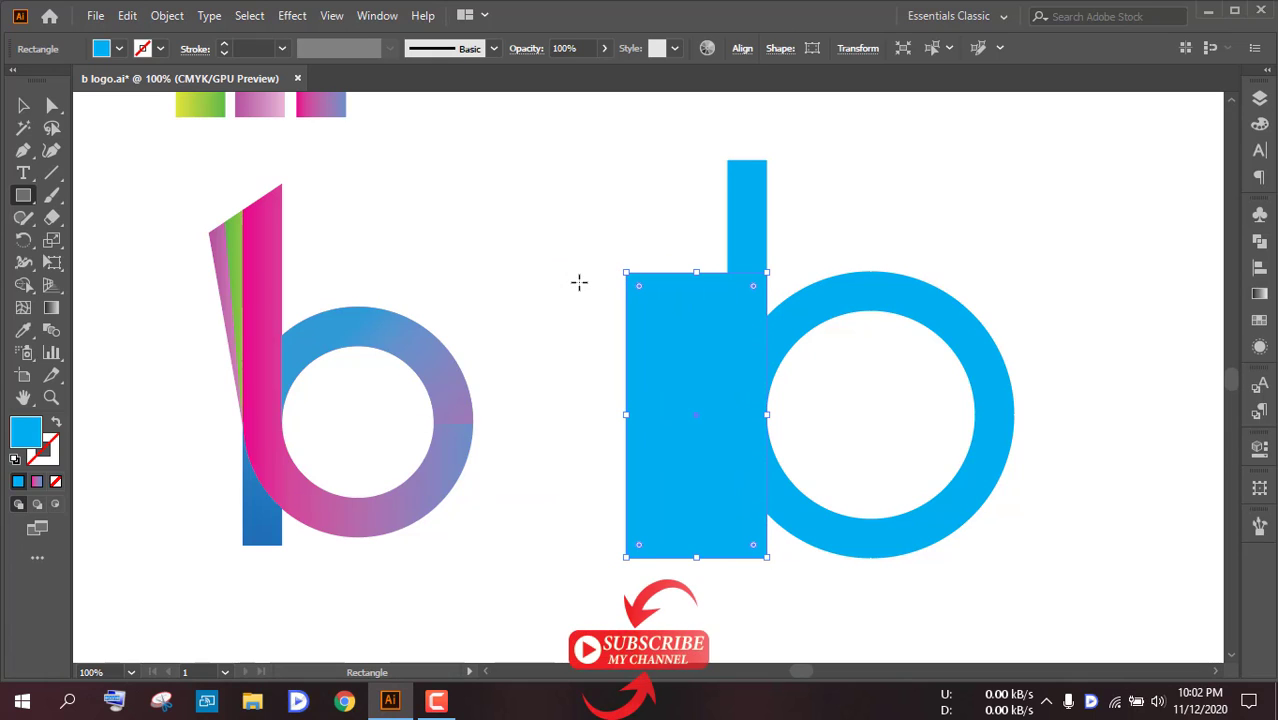
click(24, 105)
click(76, 164)
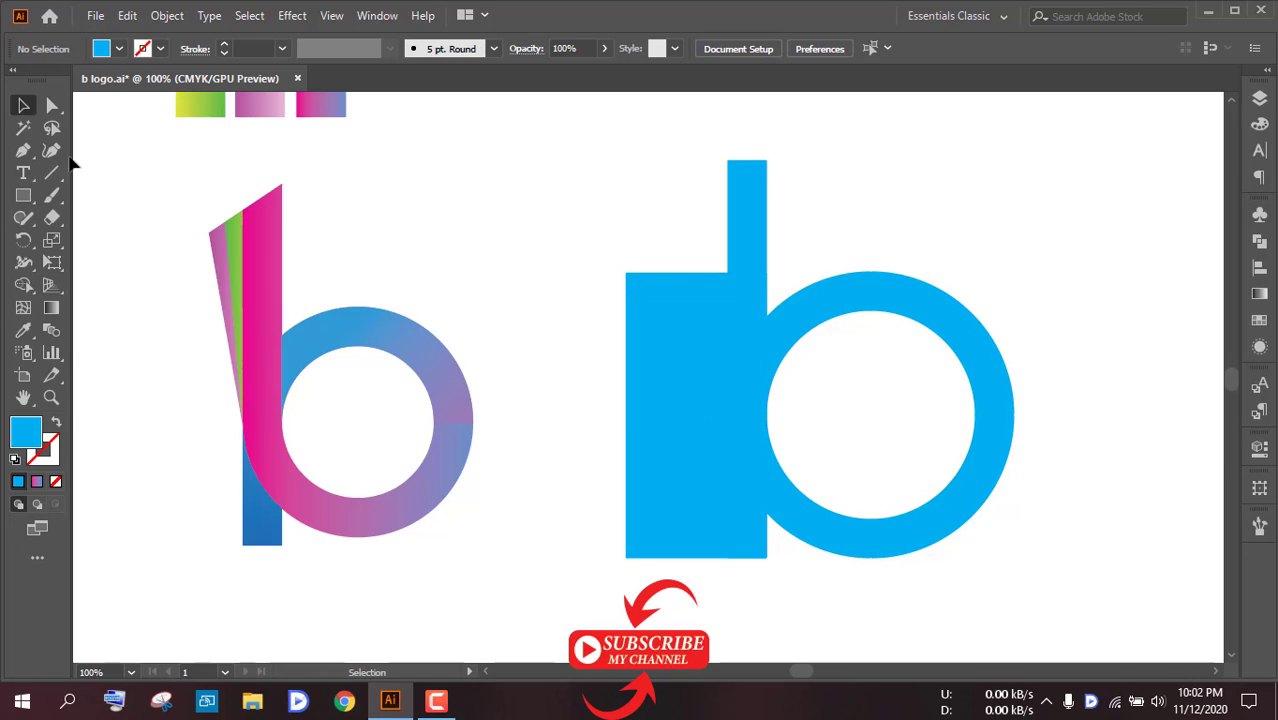
Step: Draw a second rectangle covering the ring's lower half, from the ring's inner left point to beyond its lower right
click(25, 199)
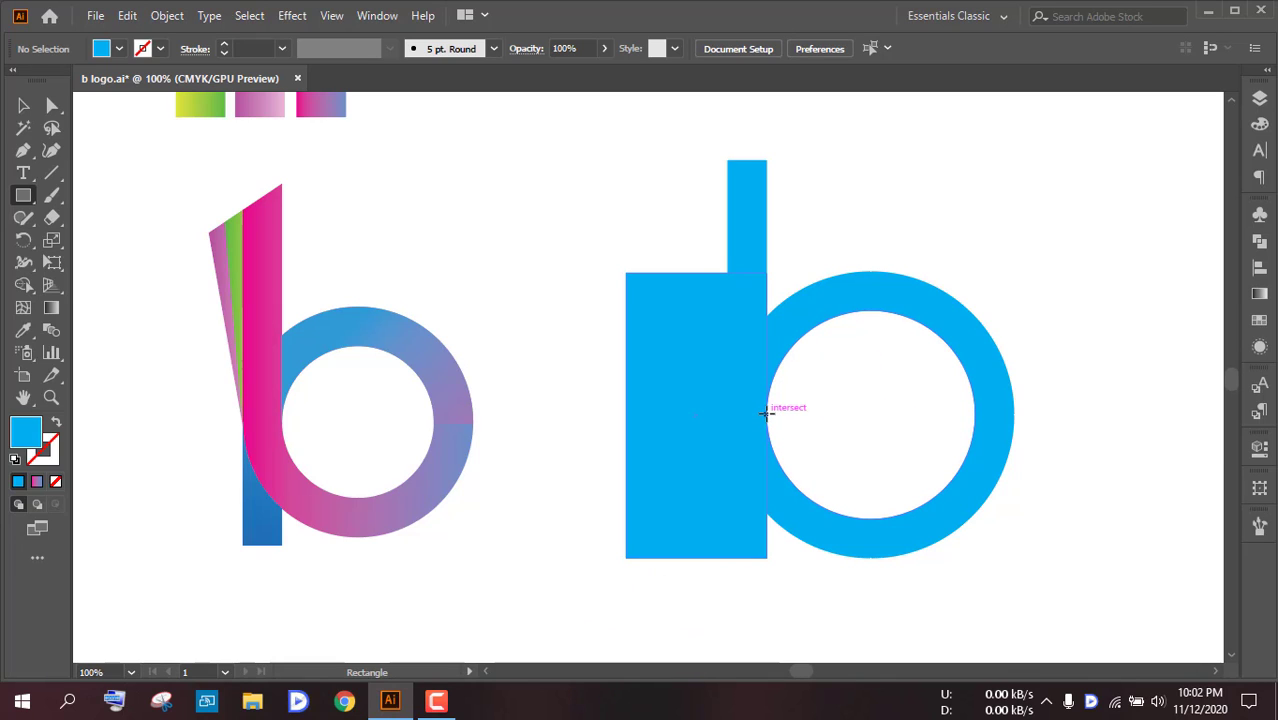
mouse_move(766, 412)
mouse_down()
mouse_move(782, 451)
mouse_move(981, 606)
mouse_move(1042, 578)
mouse_up()
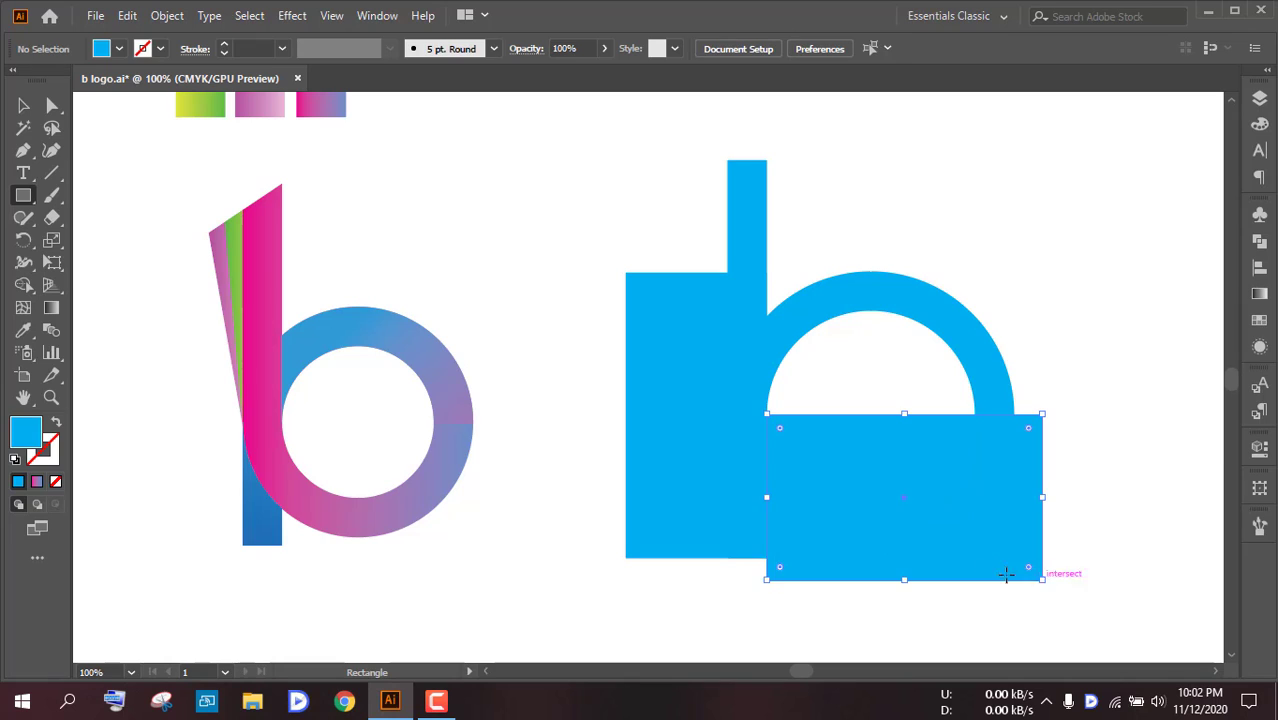
click(23, 105)
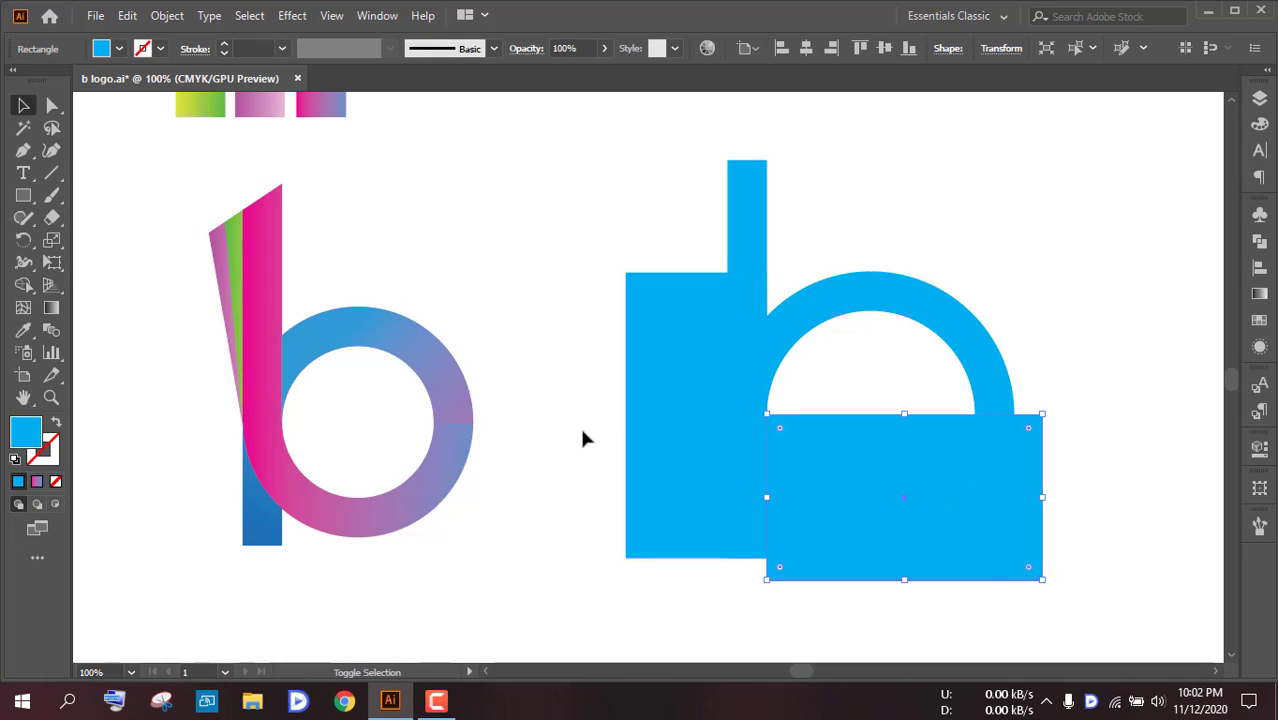
Step: Unite the two overlay rectangles into one shape with Pathfinder
shift+click(676, 414)
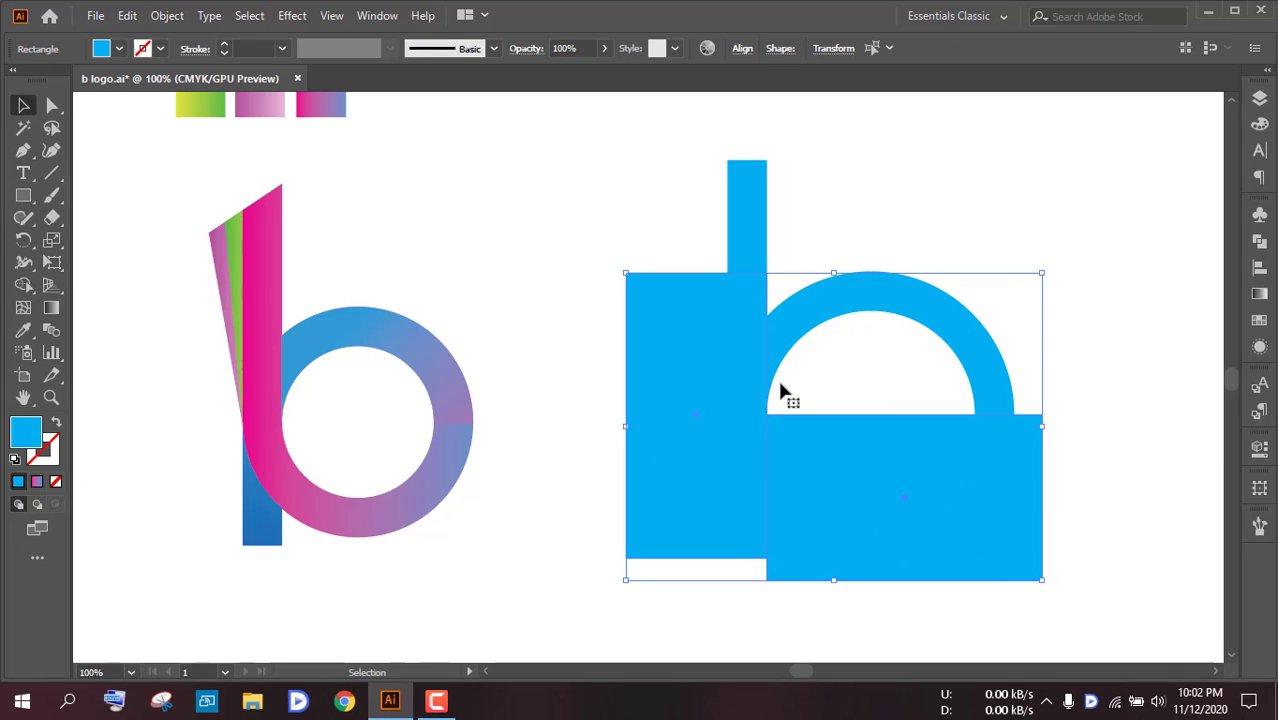
click(1259, 240)
click(1041, 258)
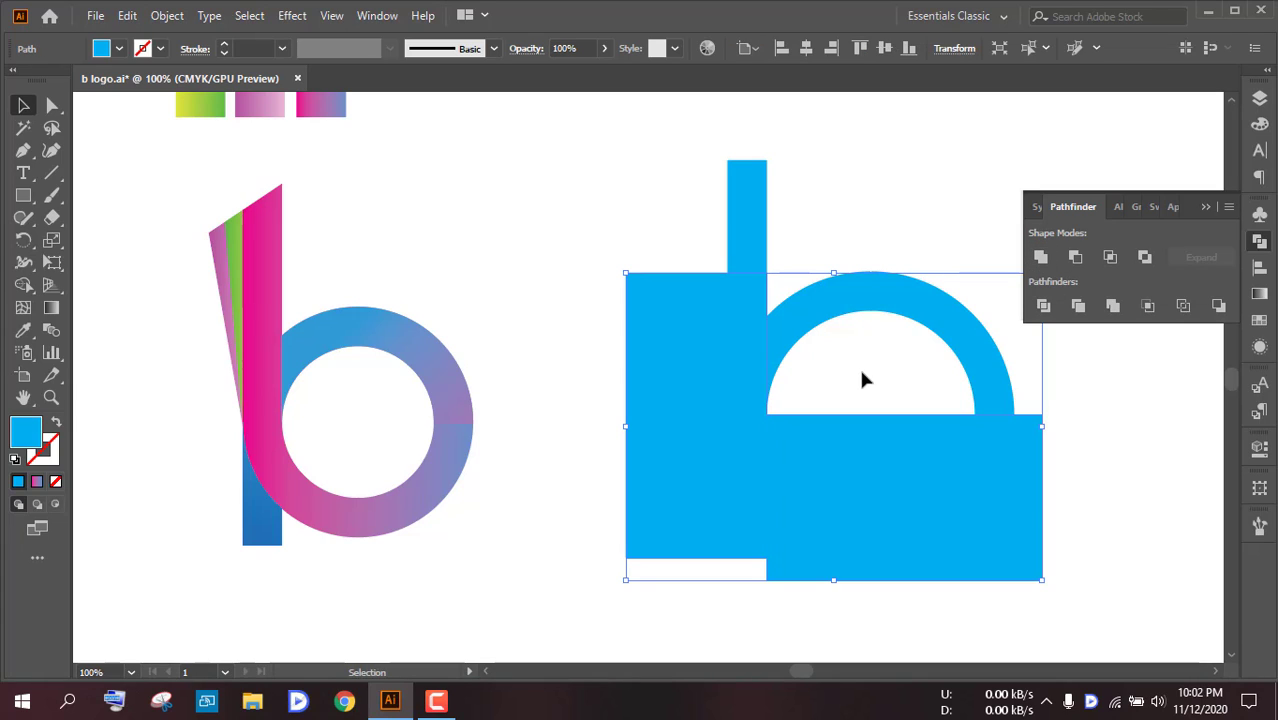
click(422, 177)
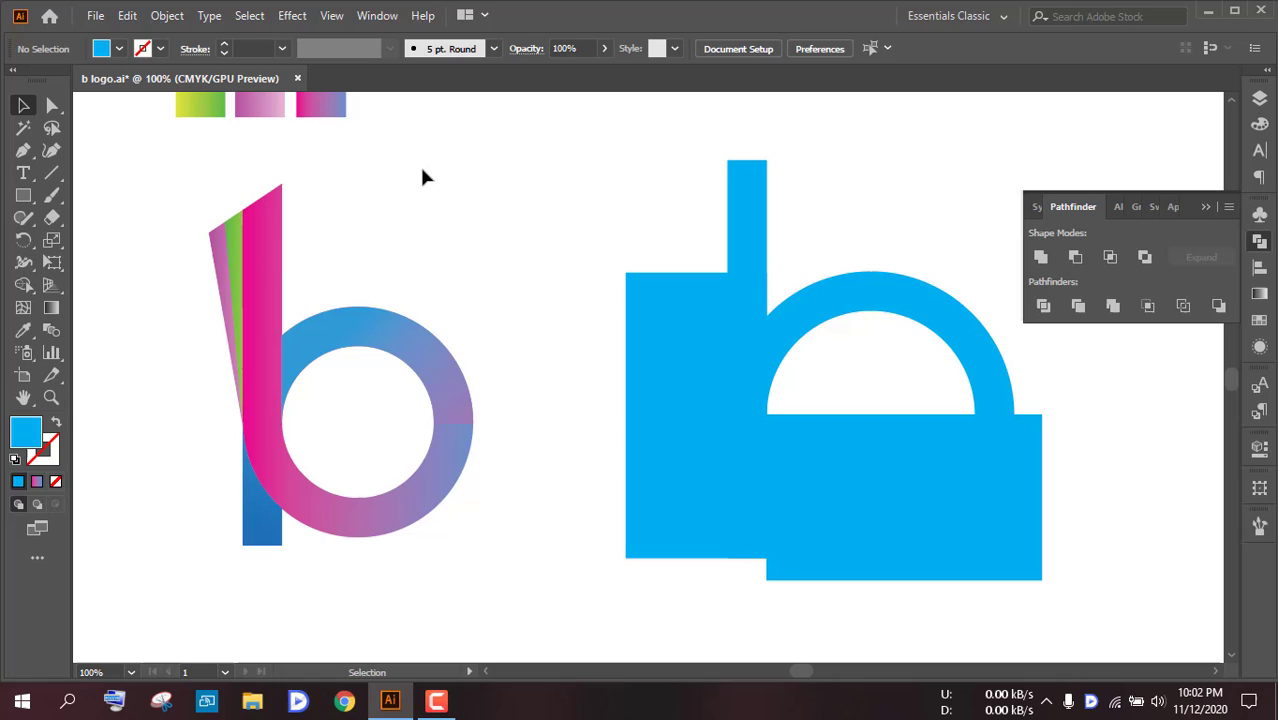
click(862, 294)
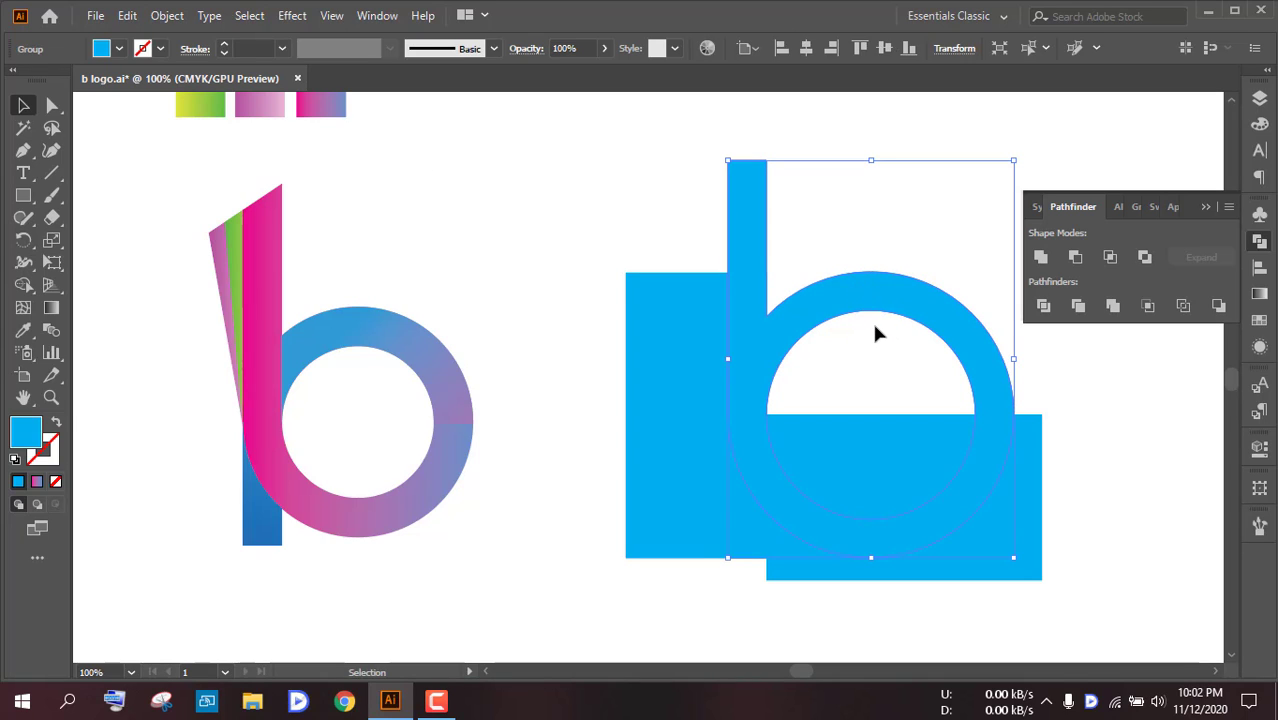
key(a)
key(v)
click(591, 190)
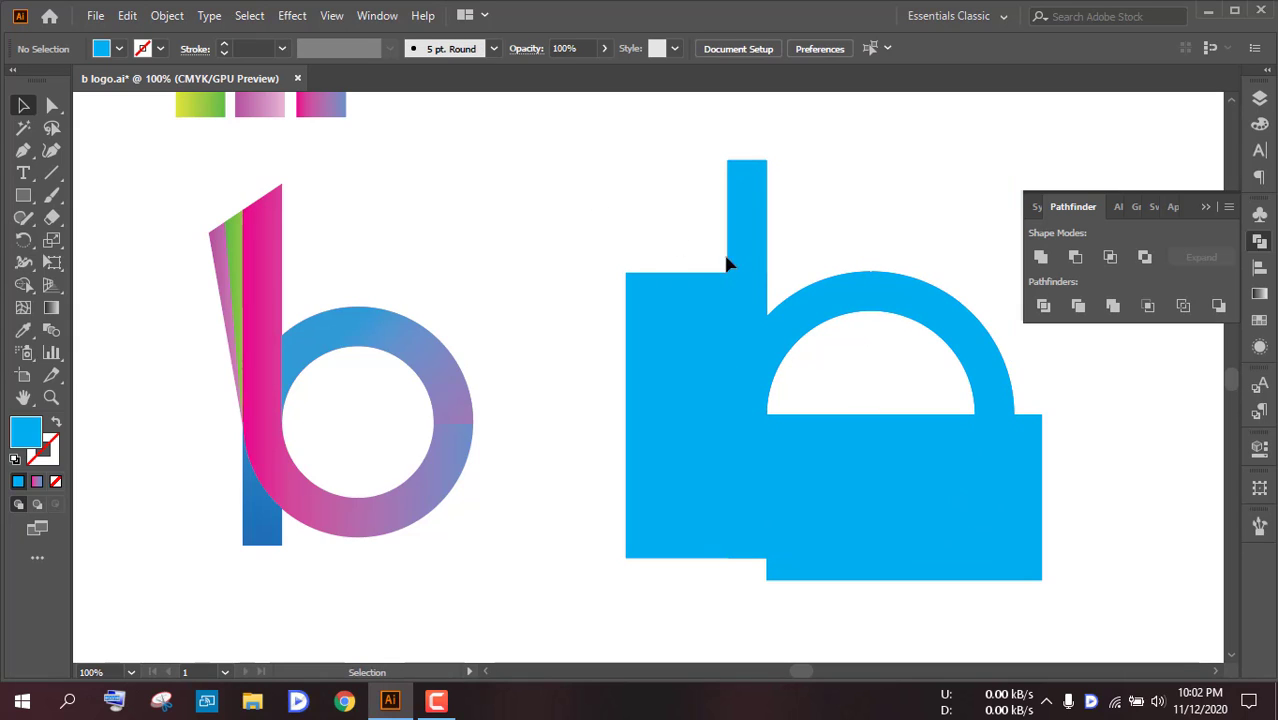
Step: Divide the letter b along the edges of the united overlay shape and remove the overlay's excess outside the letter
click(829, 307)
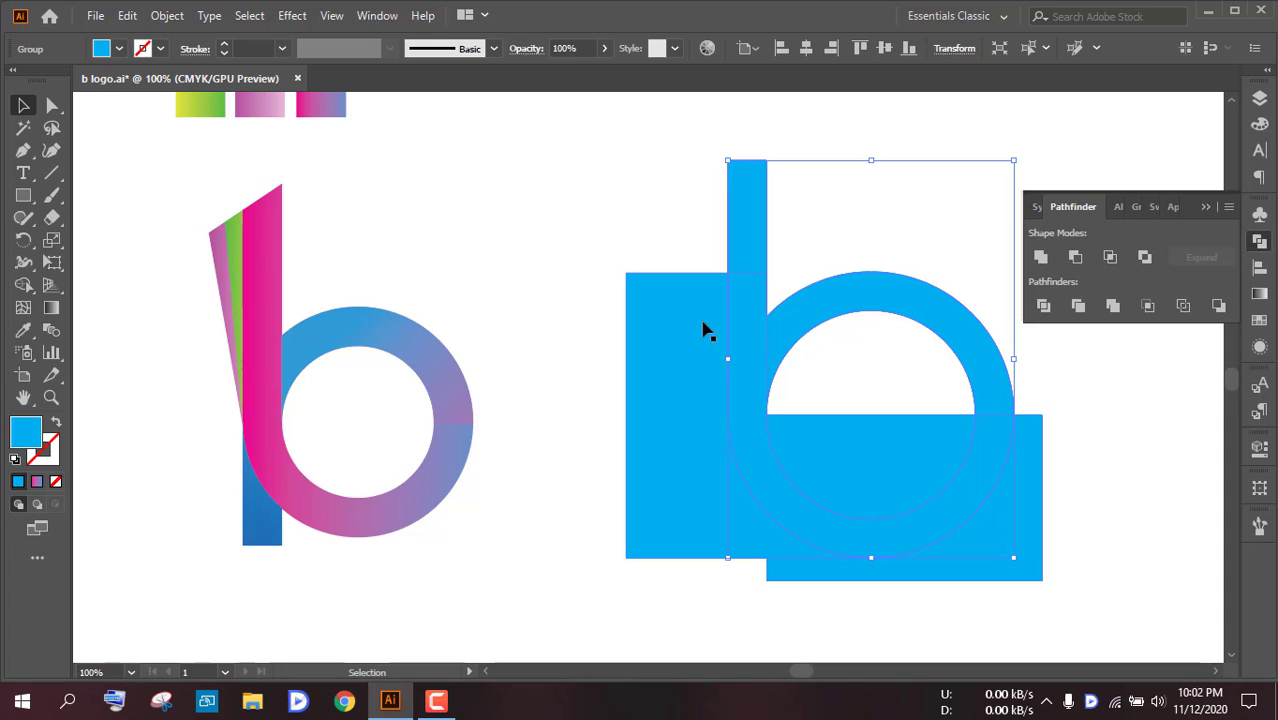
shift+click(660, 347)
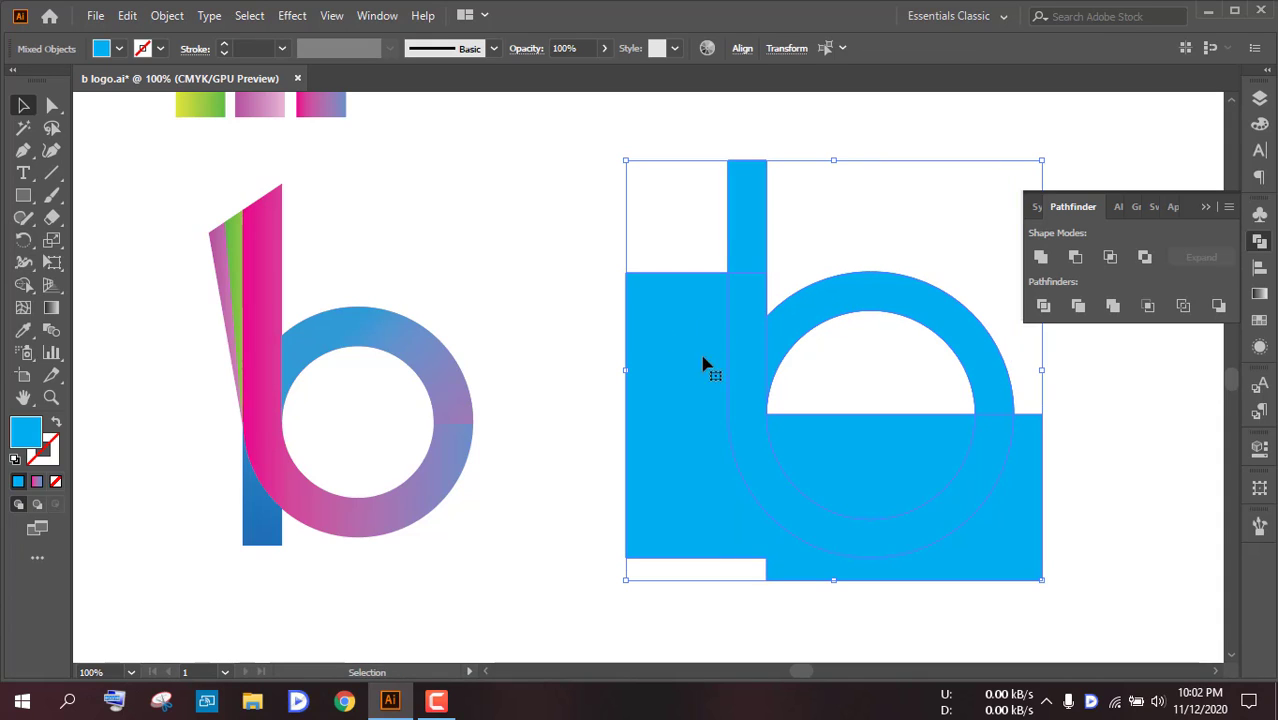
click(1075, 258)
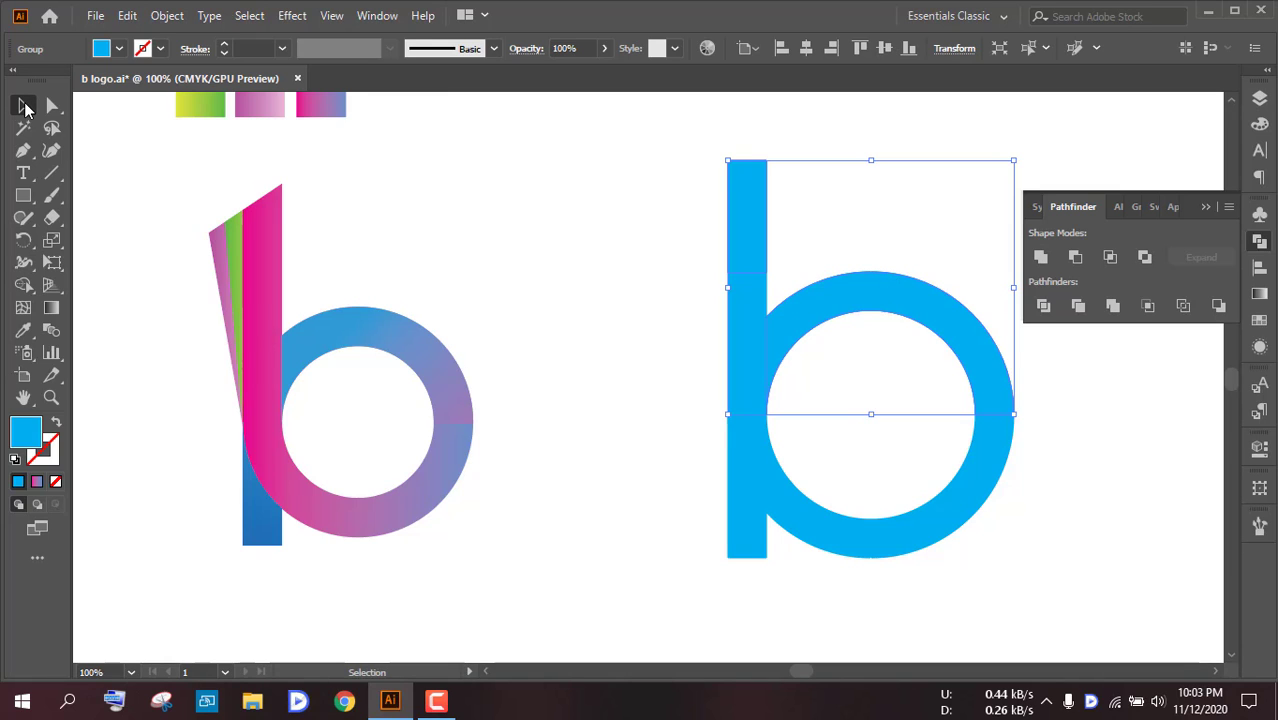
click(541, 202)
Step: Ungroup the upper part of the divided letter b
click(755, 268)
right_click(755, 268)
click(785, 390)
click(777, 249)
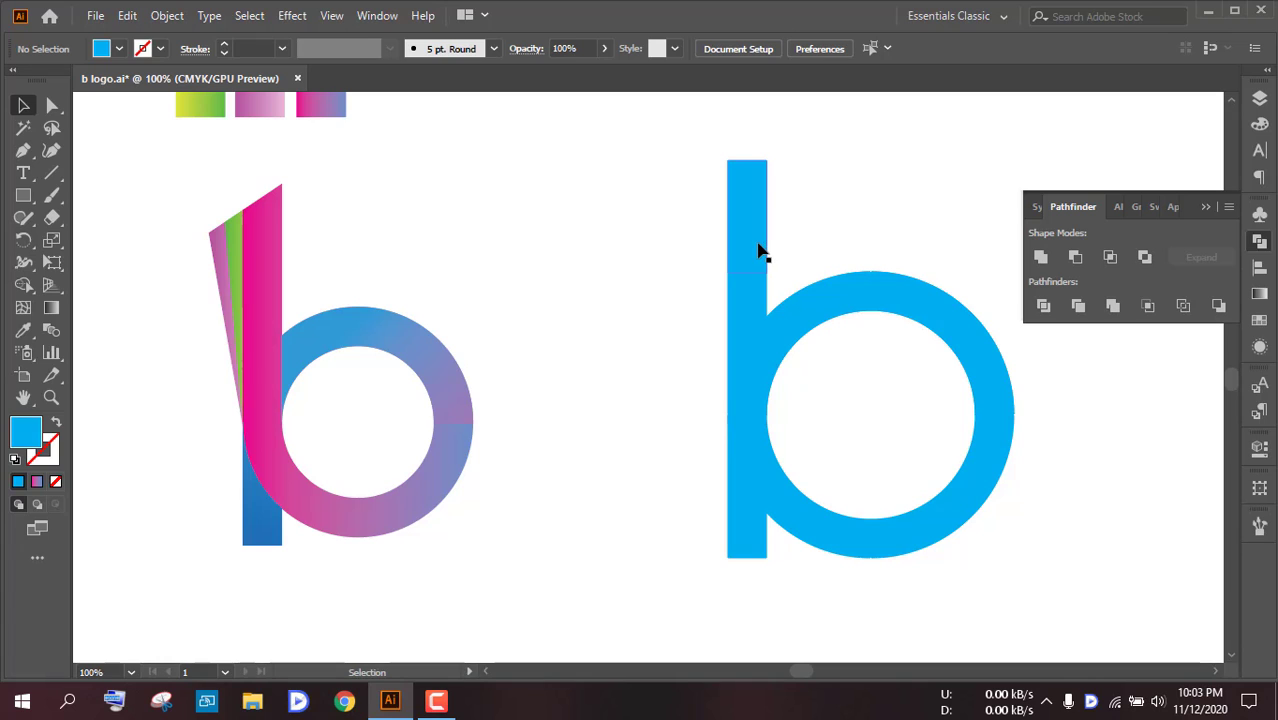
Step: Extend the b's upper stem rectangle downward until its lower edge meets the ring's mid-height
click(1208, 207)
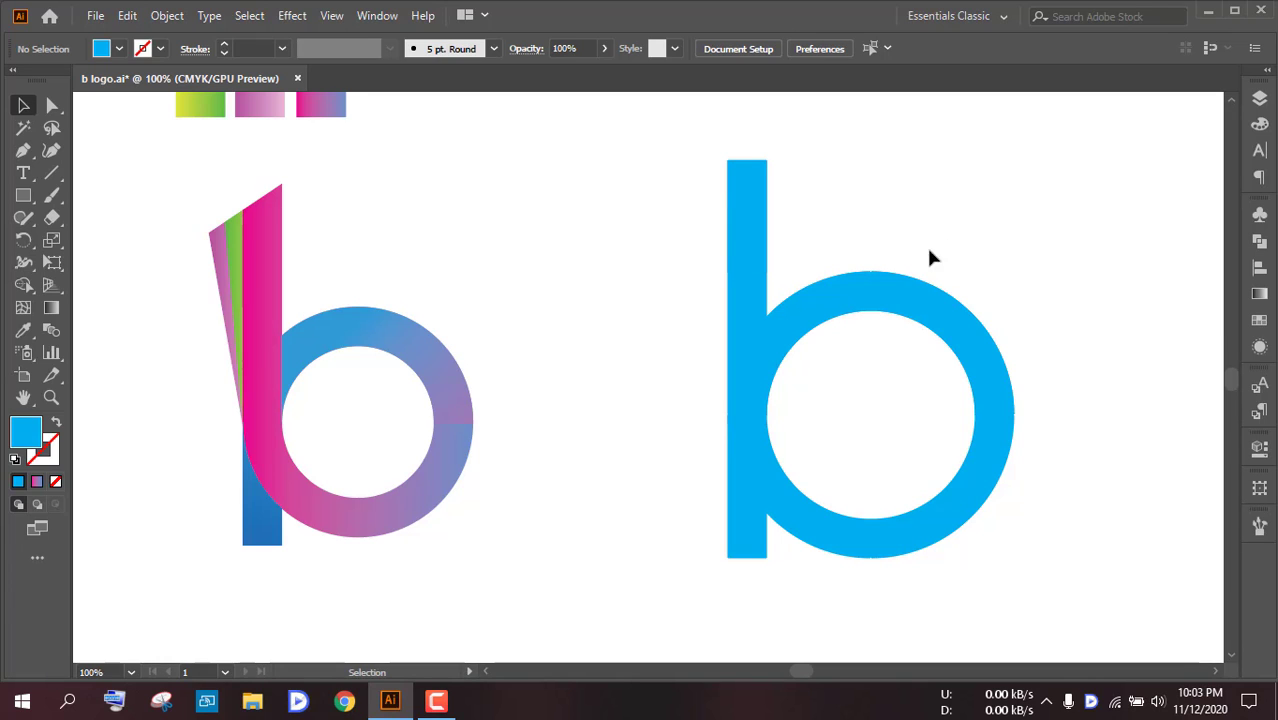
click(762, 268)
scroll(752, 266, up, 3)
scroll(742, 305, down, 3)
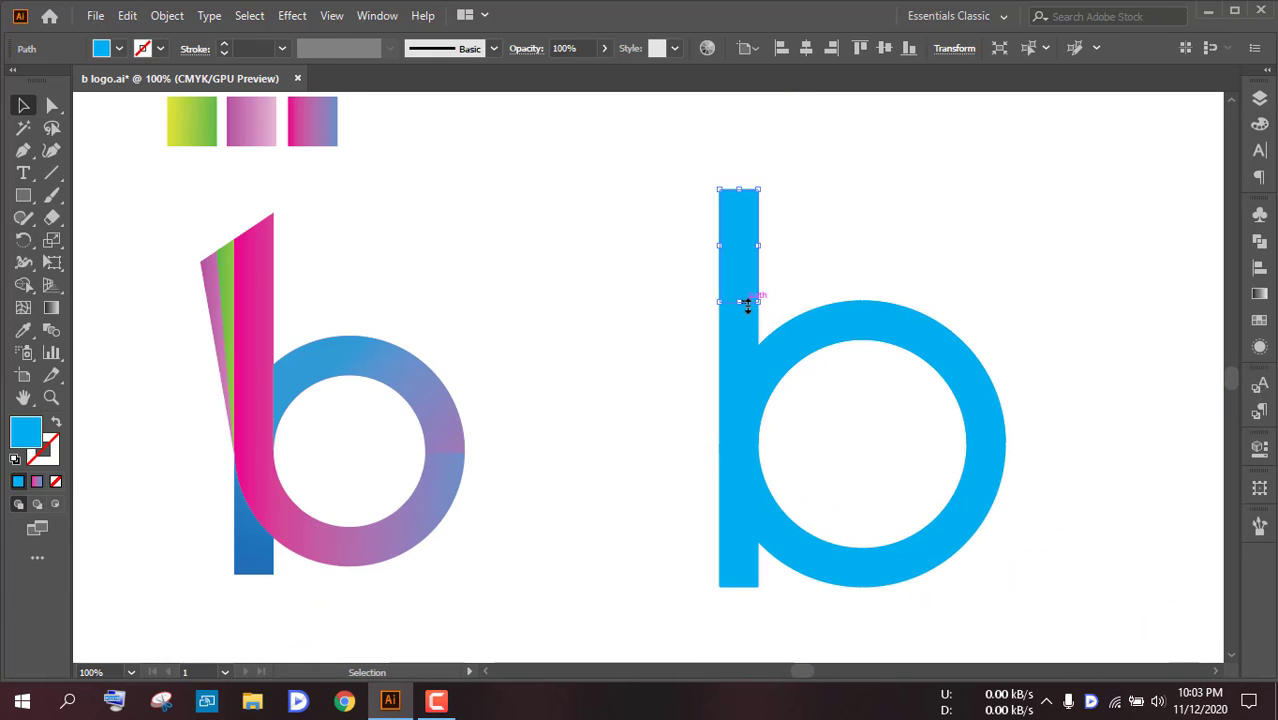
drag(742, 297, 747, 444)
click(679, 453)
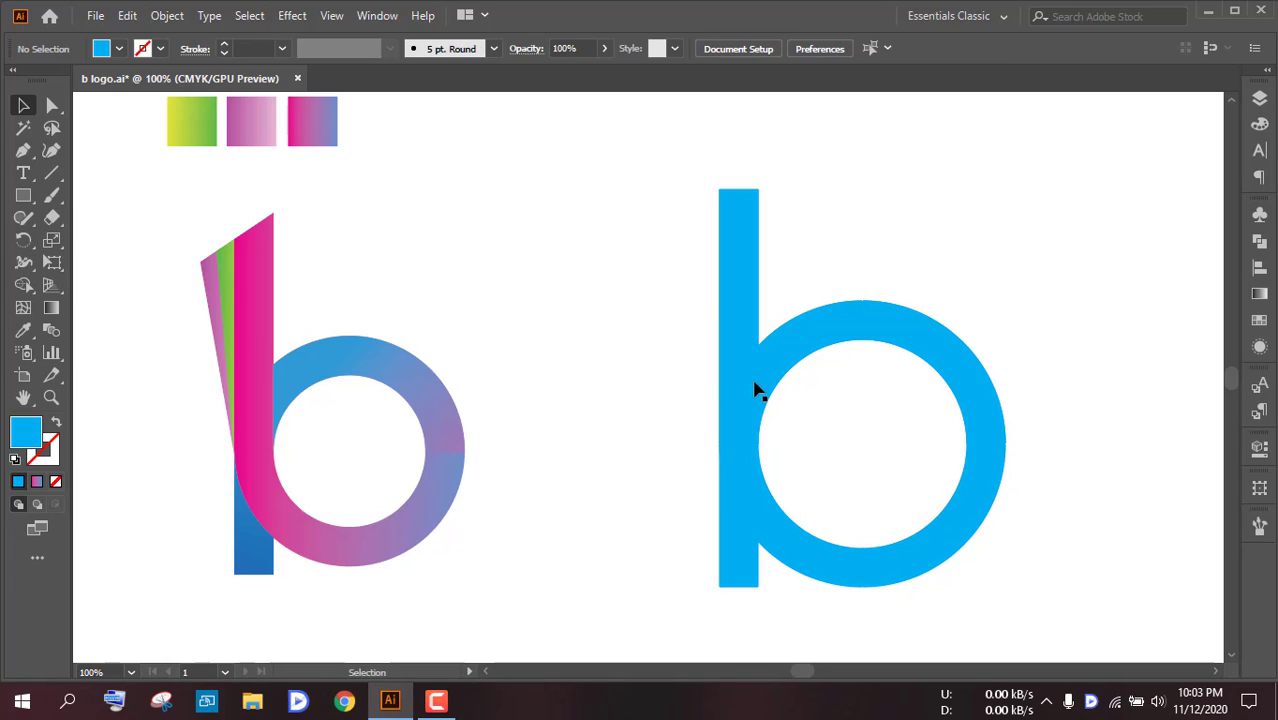
Step: Rotate a copy of the stem rectangle slightly counterclockwise about the midpoint of its lower edge
click(737, 329)
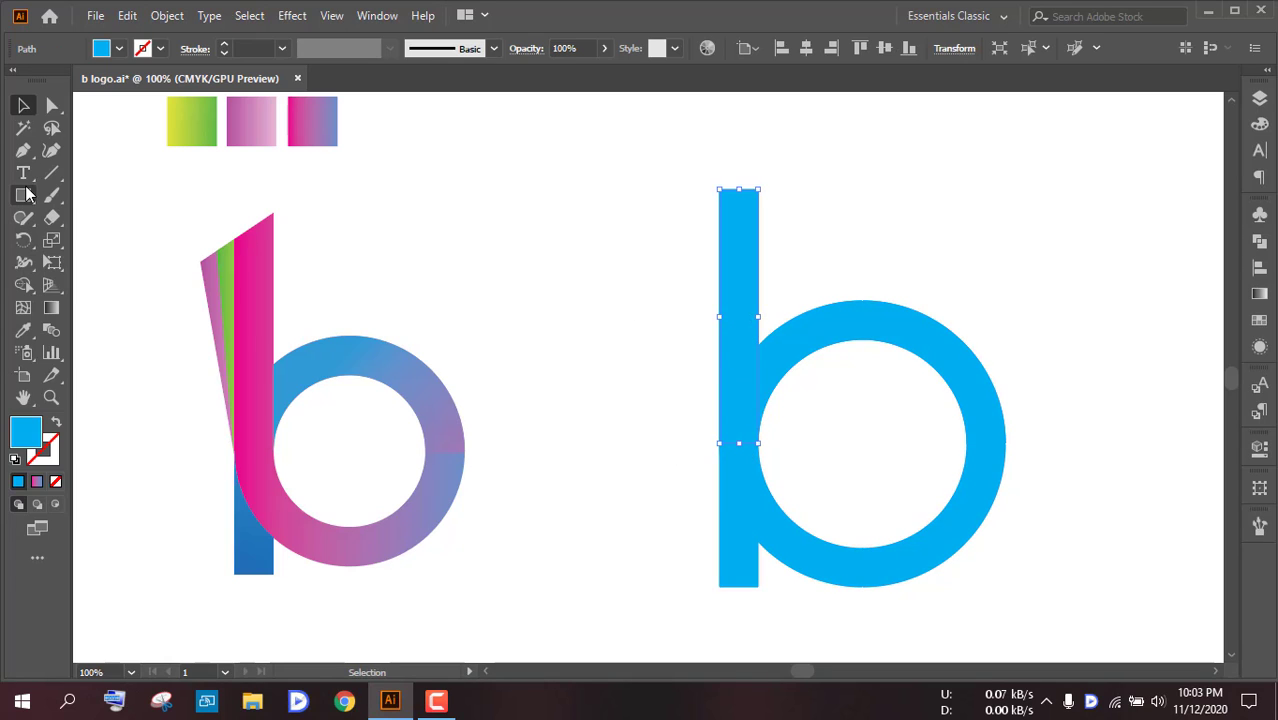
drag(24, 240, 61, 238)
click(61, 238)
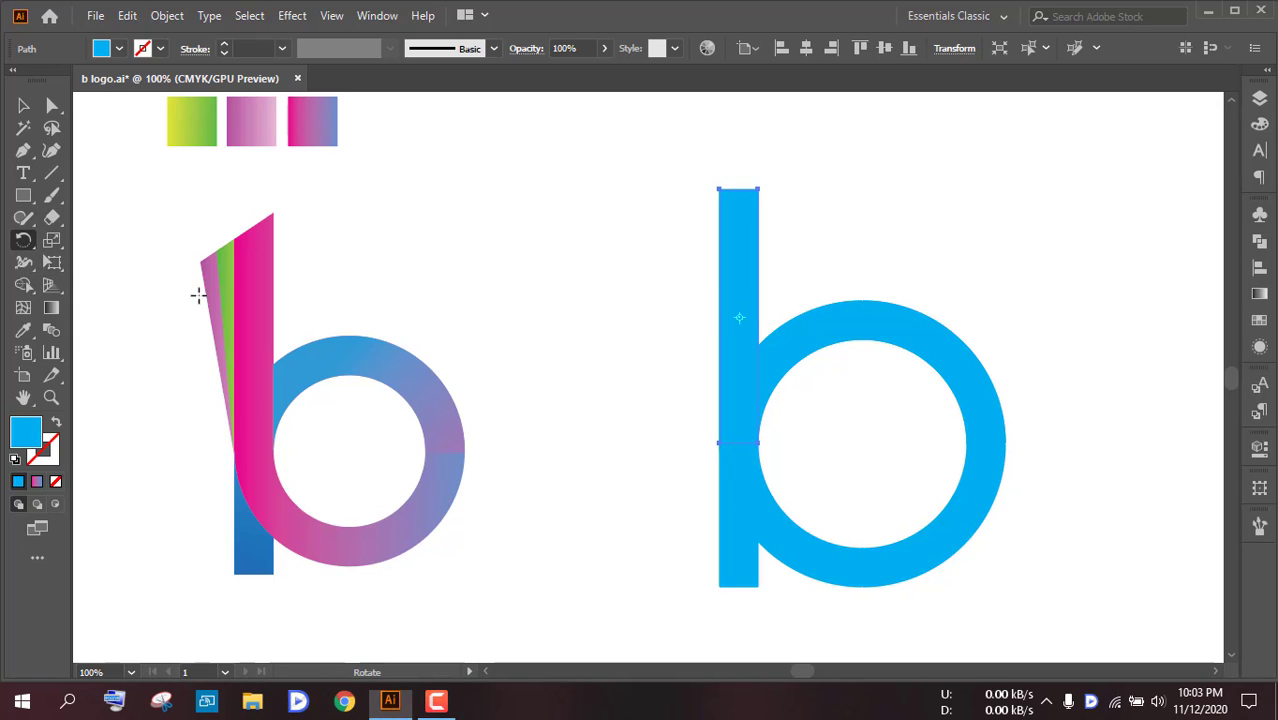
scroll(739, 451, up, 3)
key(alt)
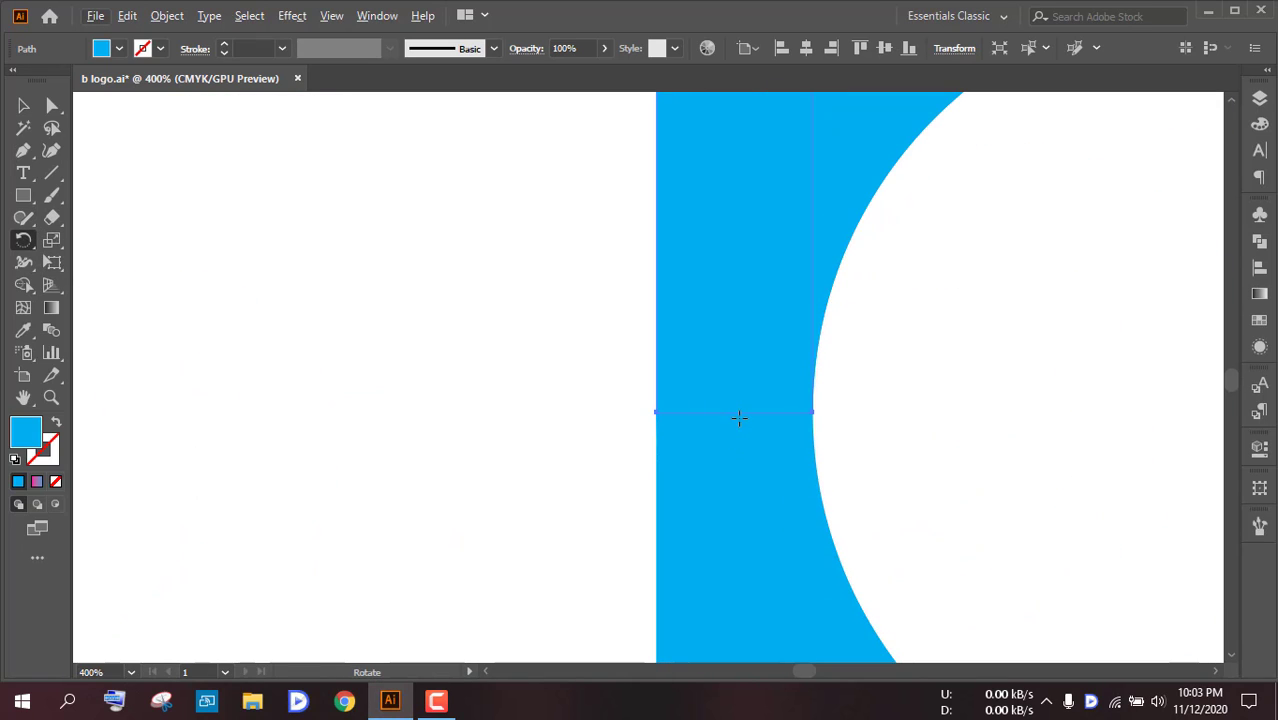
click(739, 413)
scroll(739, 413, down, 3)
drag(739, 290, 729, 285)
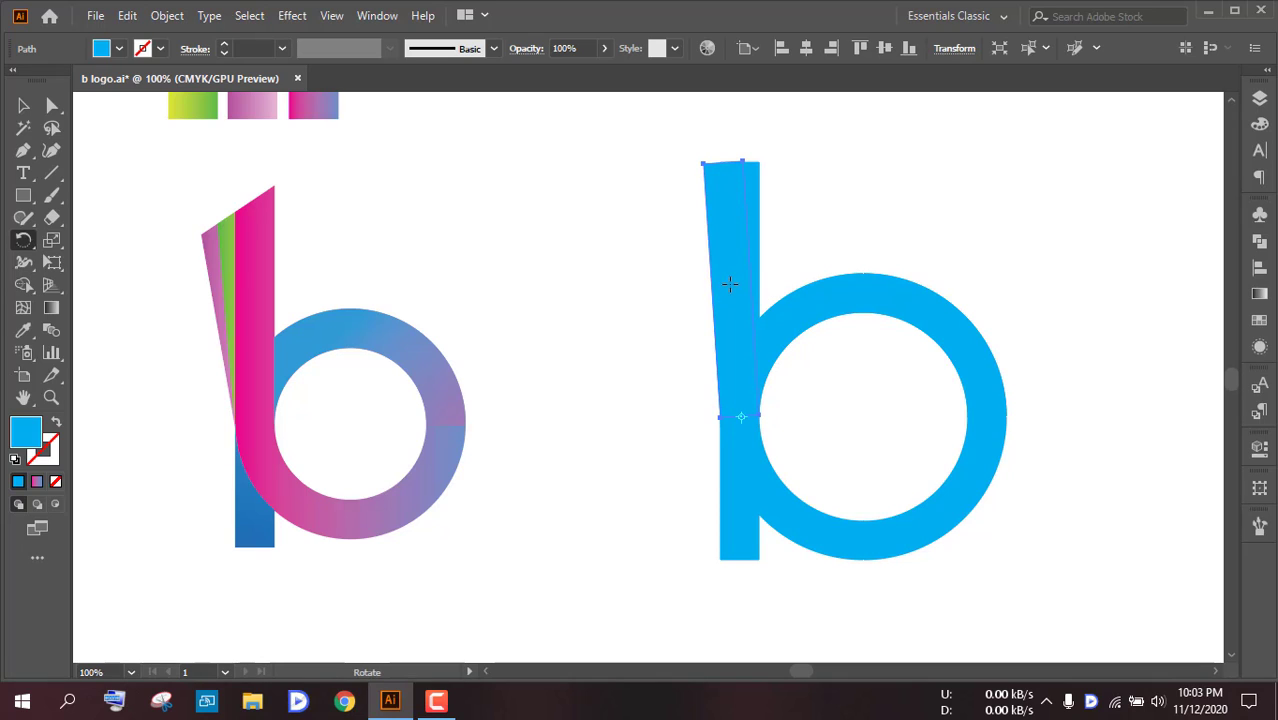
Step: Repeat the rotated copy to add a second, further tilted strip, and delete the original upright rectangle
key(ctrl)
key(ctrl+d)
click(24, 106)
click(610, 213)
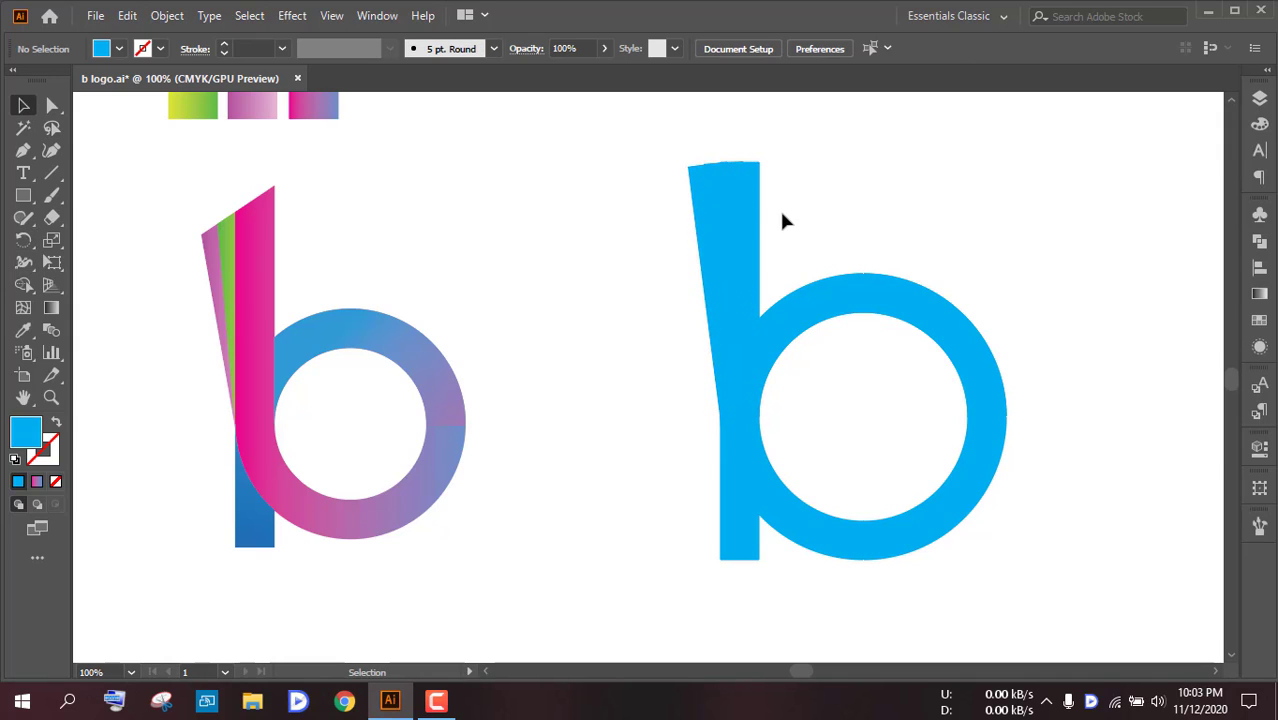
click(755, 185)
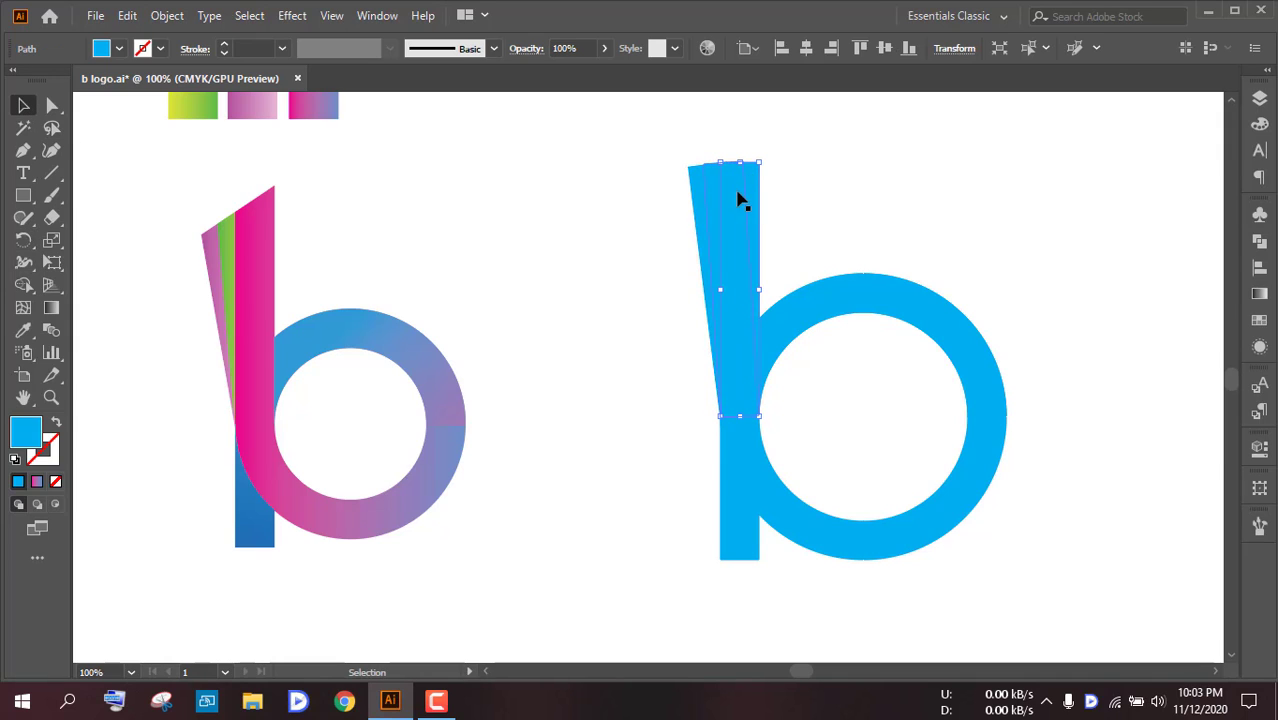
key(Delete)
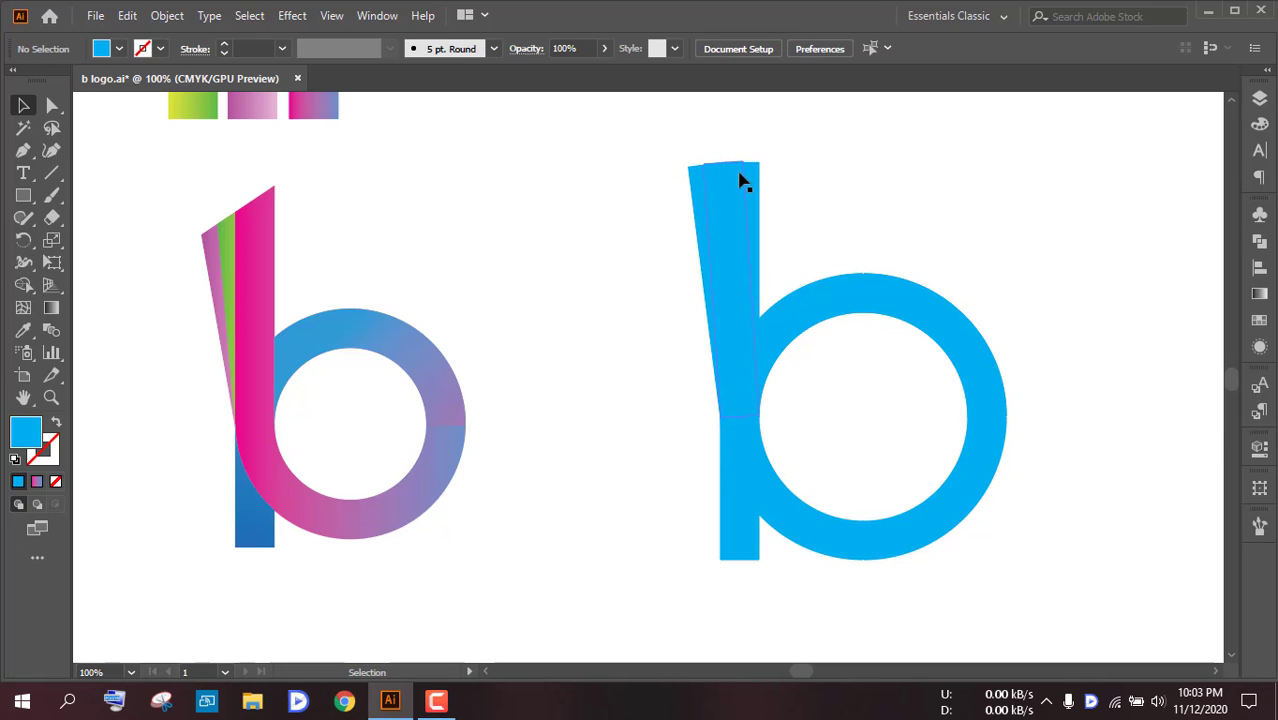
Step: Send the first, less tilted strip behind all the other shapes of the letter
click(739, 178)
right_click(727, 181)
click(798, 137)
click(733, 177)
right_click(735, 177)
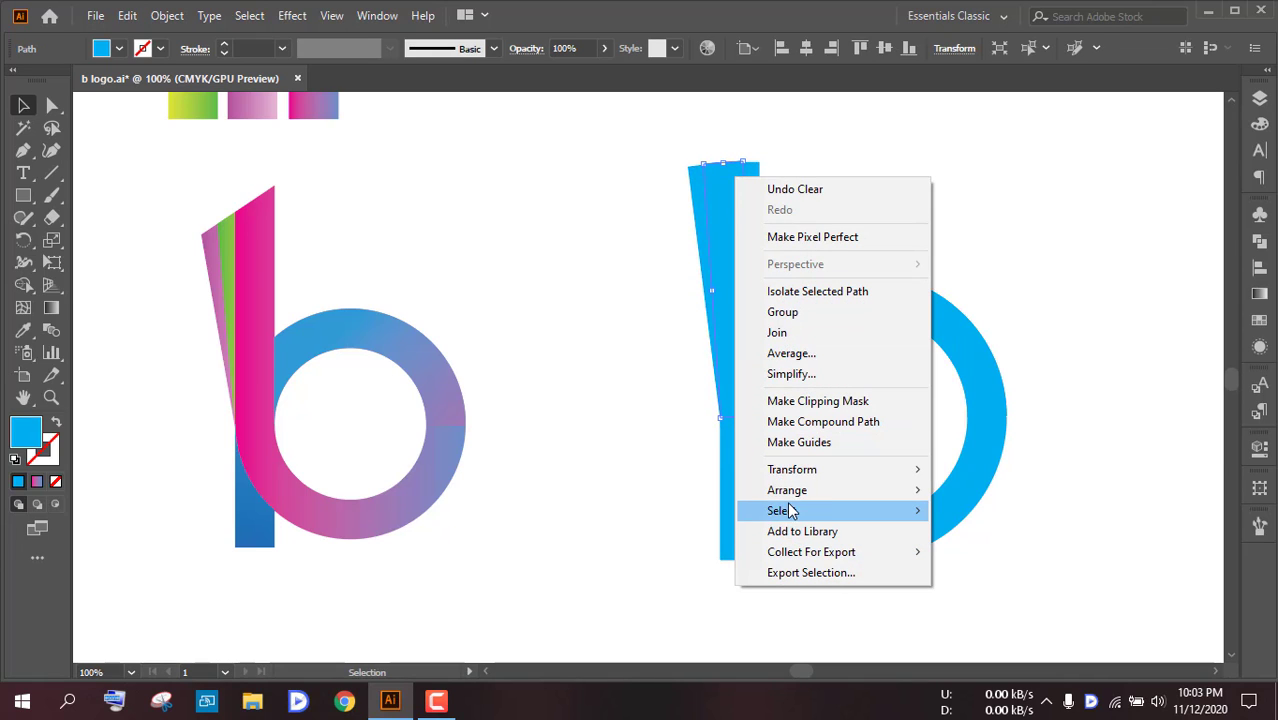
mouse_move(799, 492)
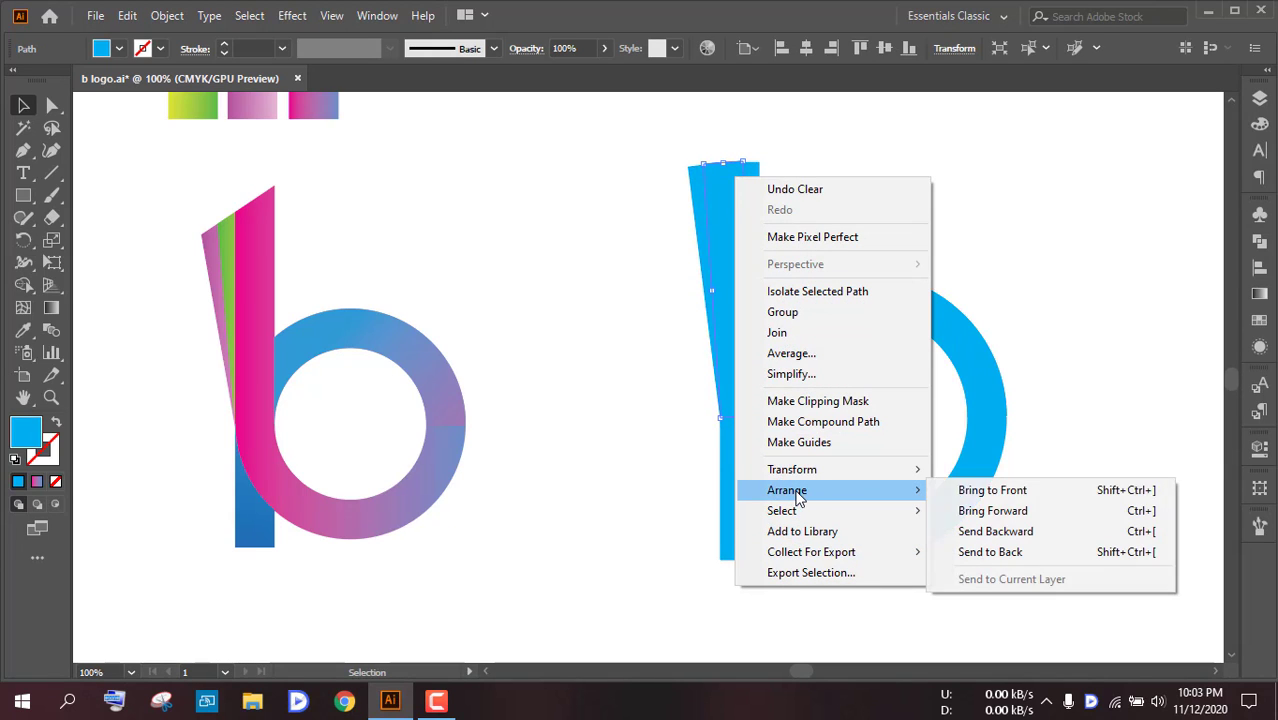
click(995, 552)
Step: Send the outer, more tilted strip behind everything, including the first tilted strip
click(692, 207)
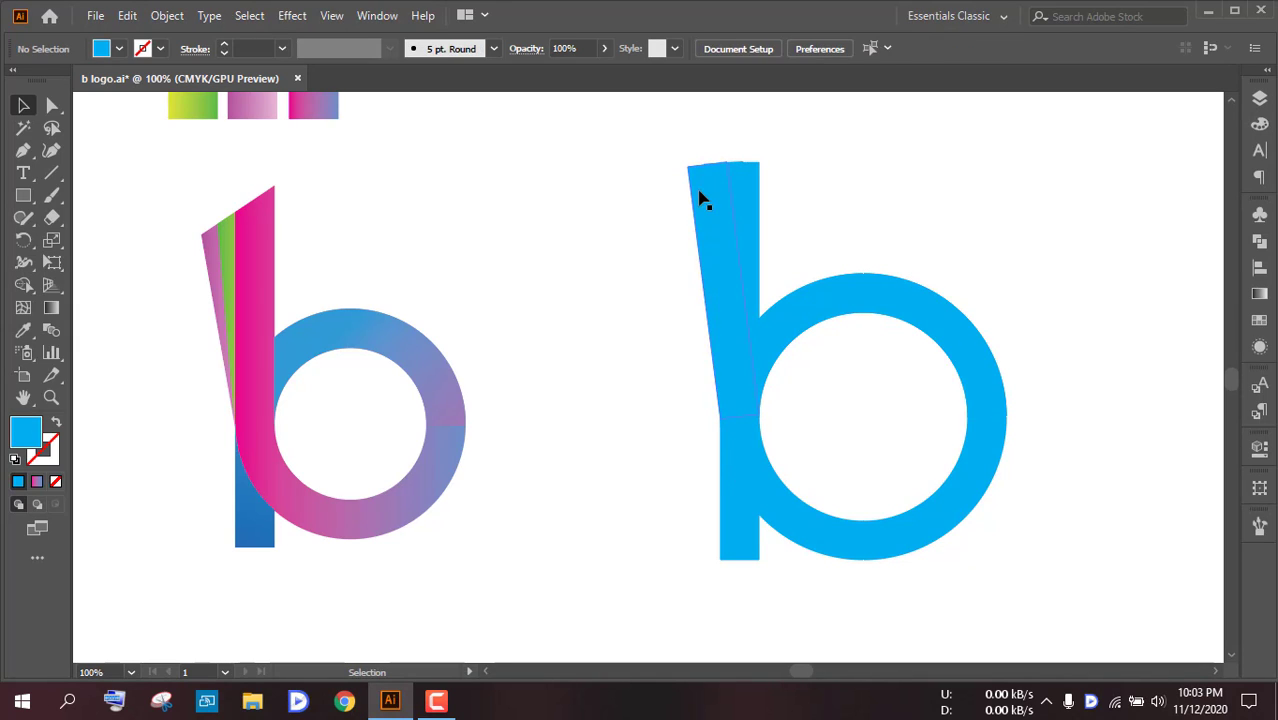
right_click(698, 195)
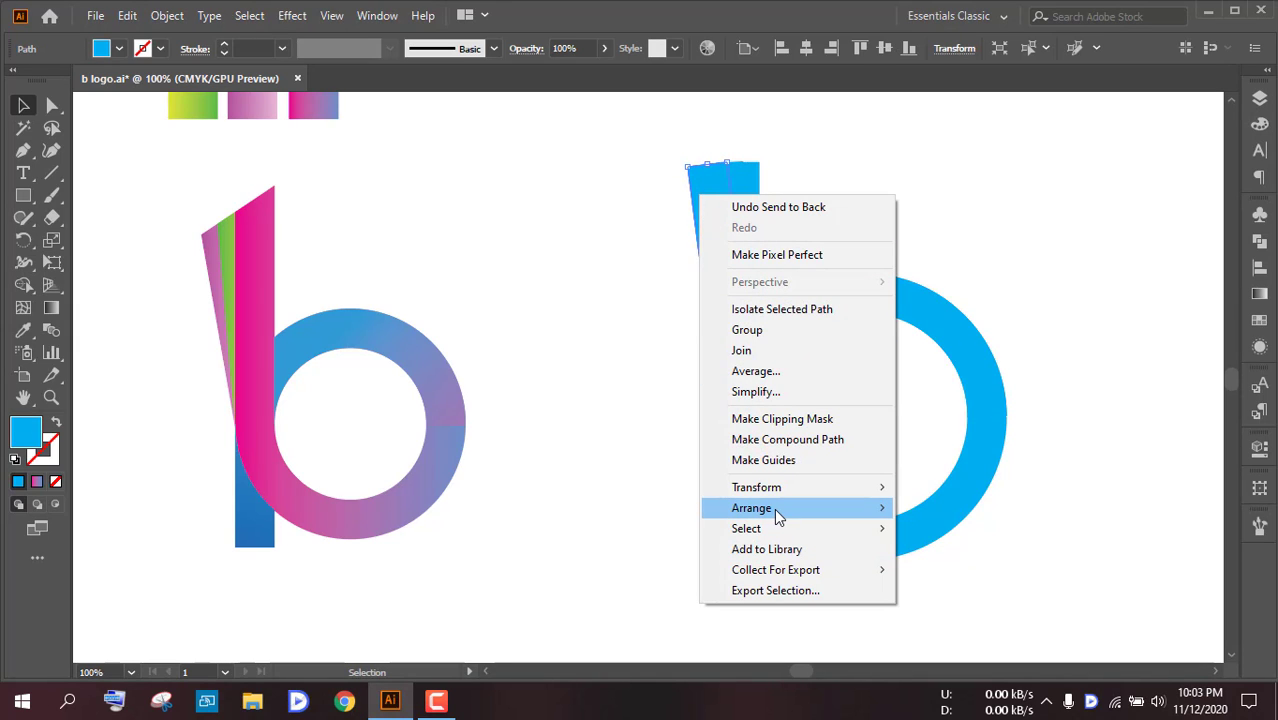
mouse_move(774, 508)
click(948, 568)
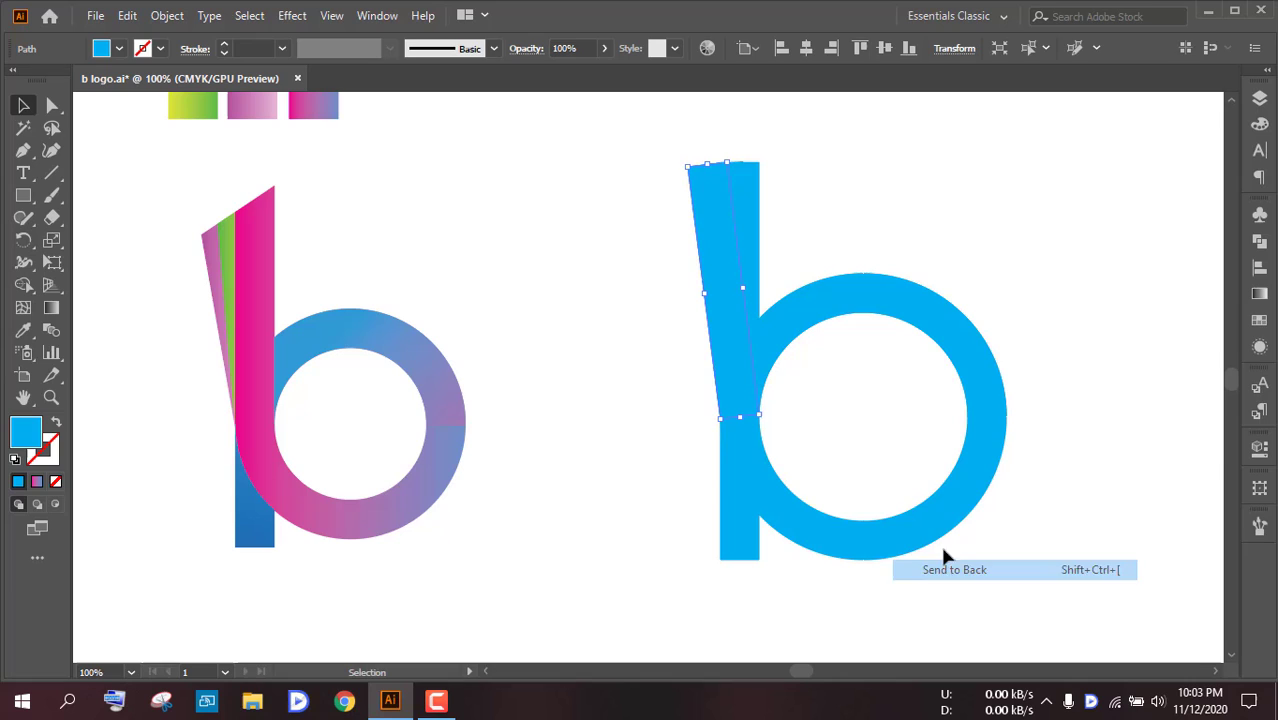
click(915, 247)
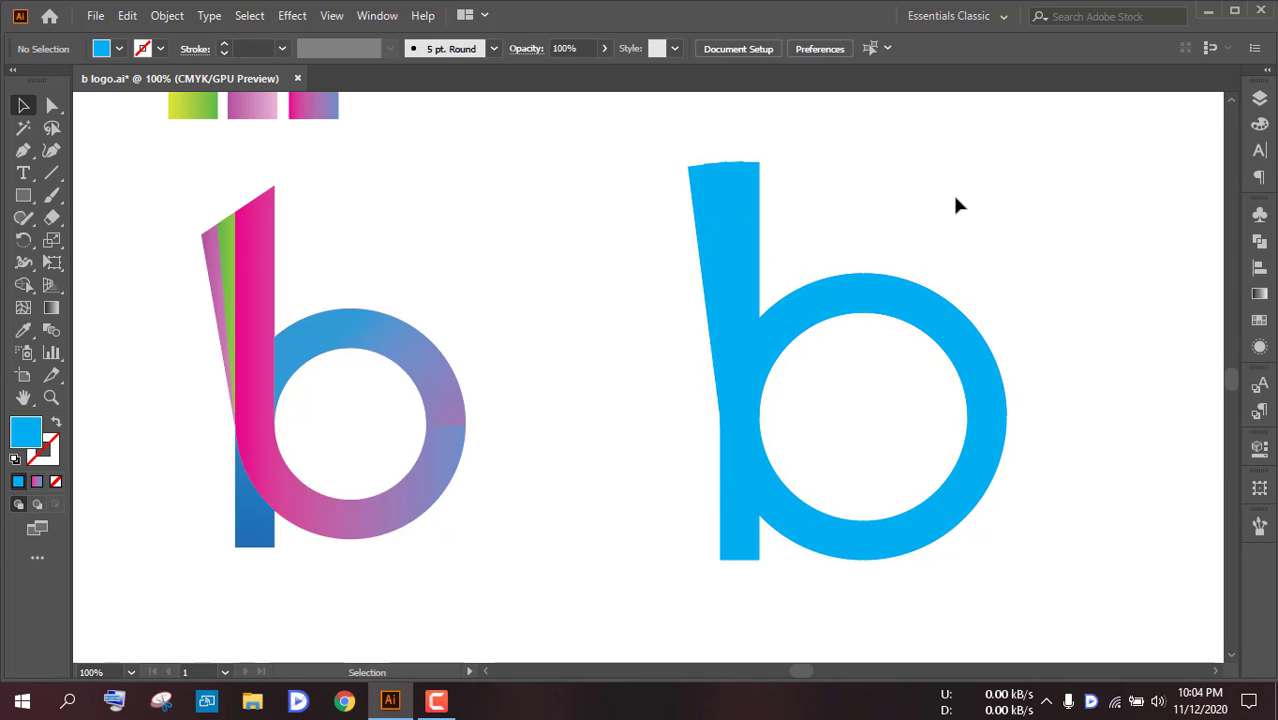
scroll(906, 330, down, 1)
scroll(906, 330, up, 1)
click(755, 362)
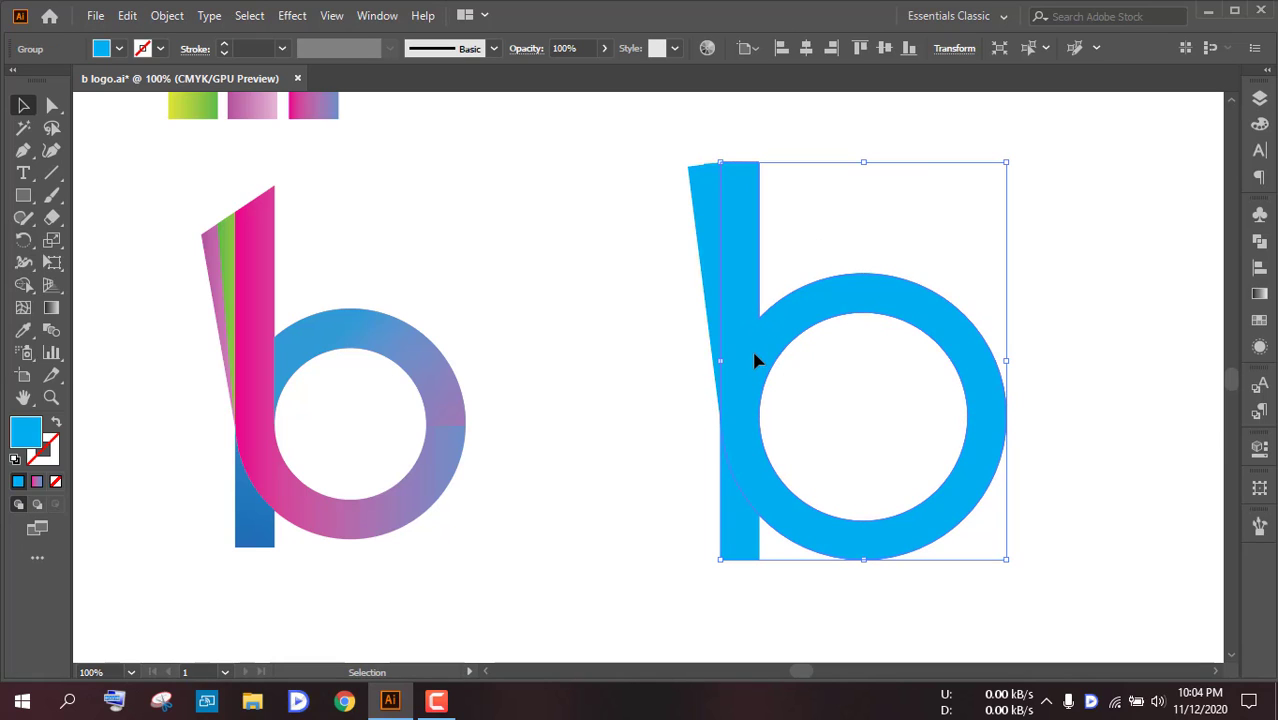
click(1075, 152)
drag(965, 201, 969, 143)
scroll(965, 180, up, 2)
drag(960, 217, 1004, 194)
click(1118, 214)
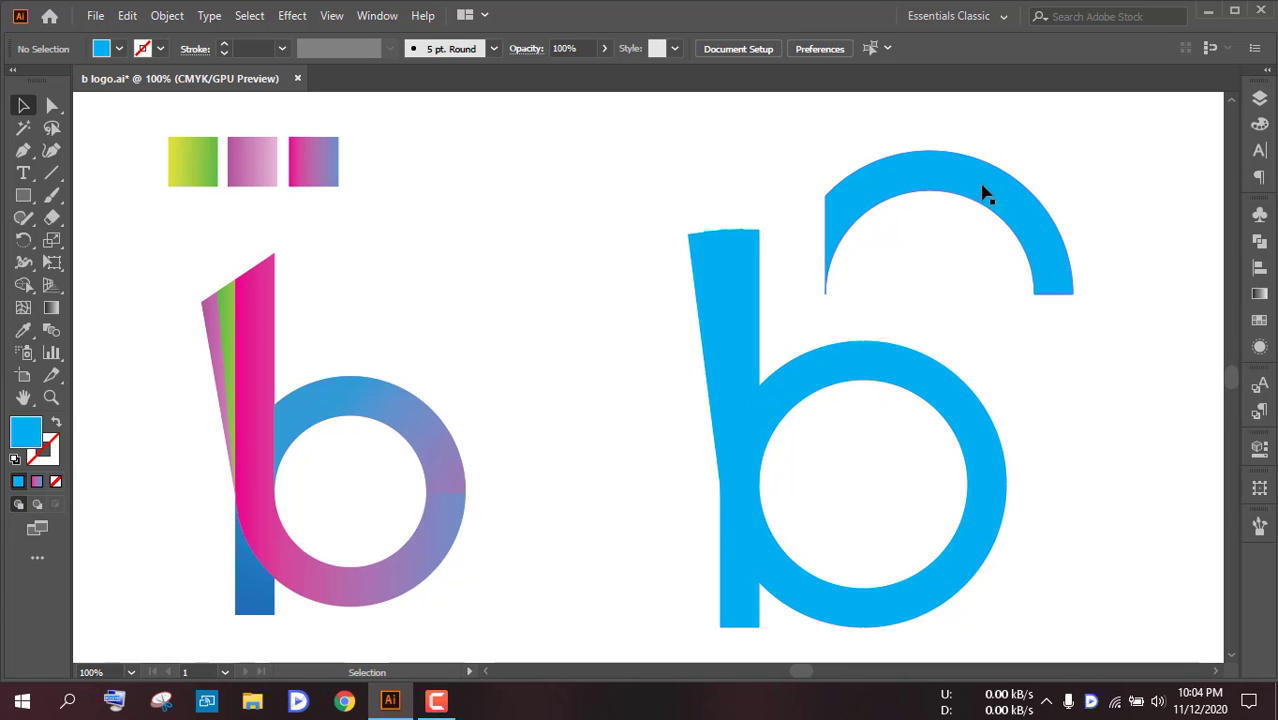
mouse_move(982, 192)
mouse_down()
mouse_move(1013, 208)
mouse_move(976, 199)
mouse_up()
key(ctrl+shift+a)
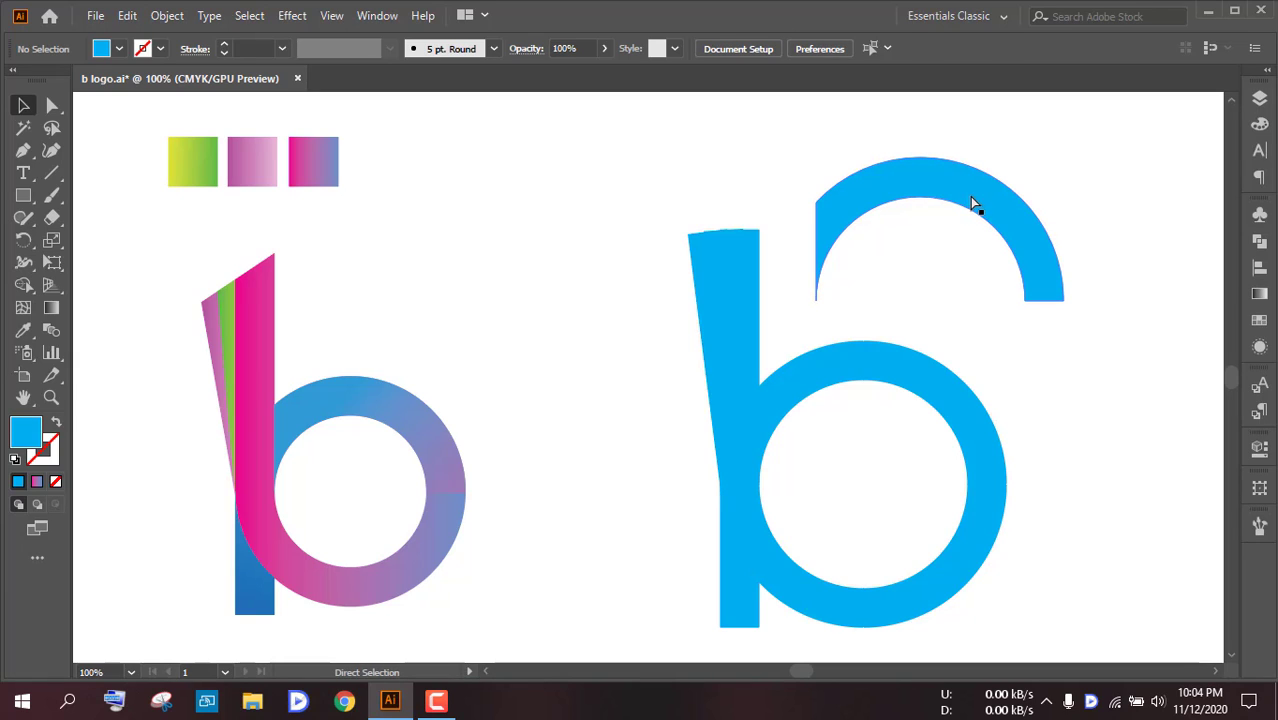
drag(971, 198, 989, 198)
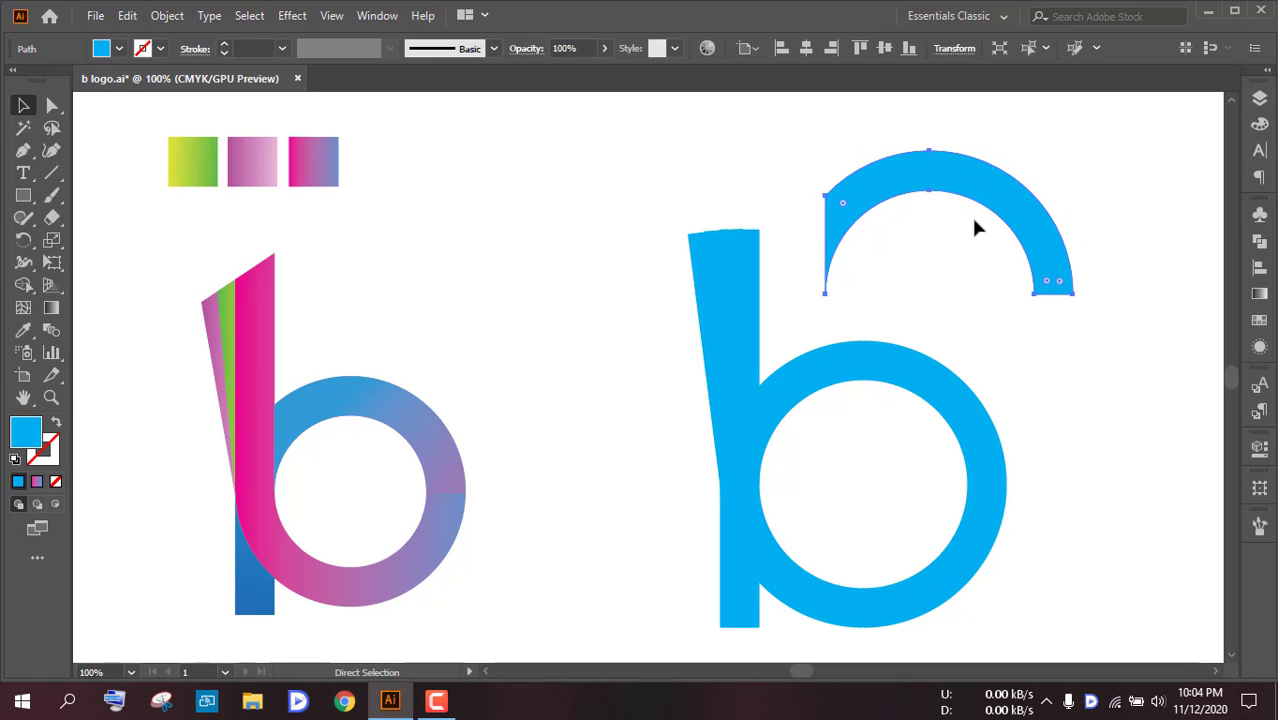
key(ctrl+z)
key(ctrl+z)
click(1084, 223)
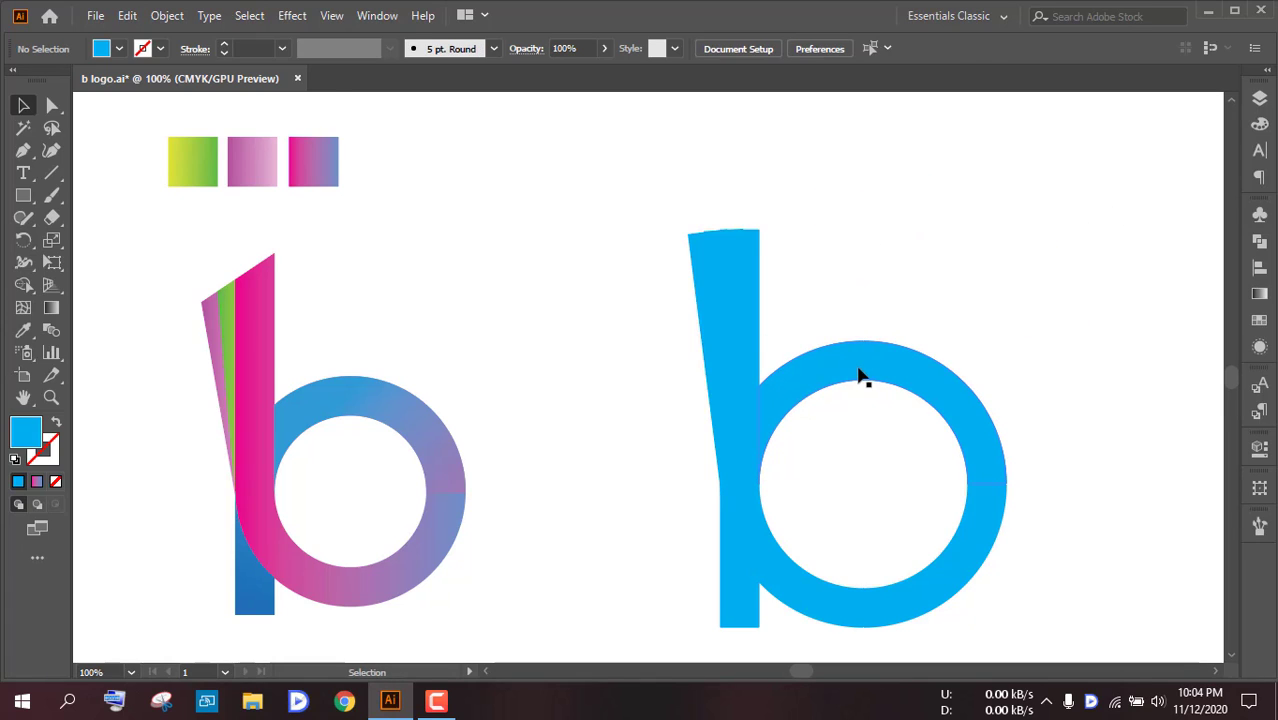
Step: Fill the main stem and lower ring group with the pink-to-blue gradient sampled from its swatch using the Eyedropper
scroll(855, 366, down, 1)
scroll(850, 362, down, 1)
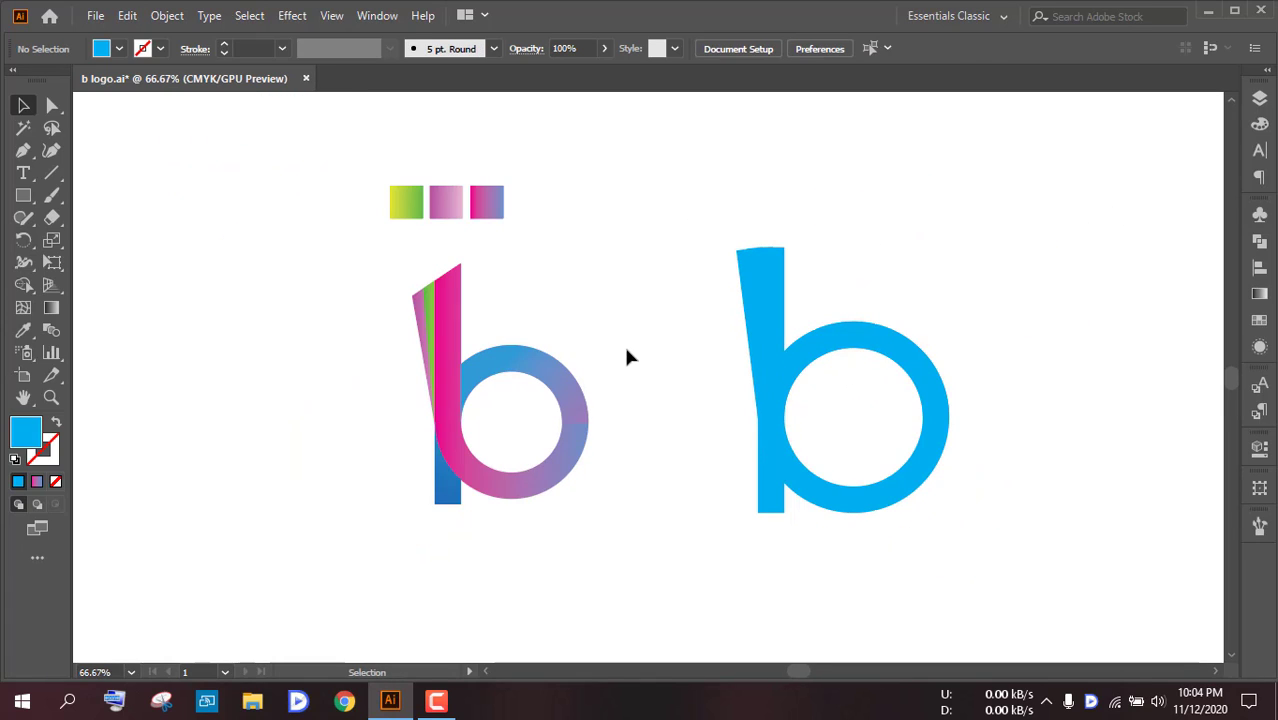
drag(314, 158, 342, 180)
click(781, 380)
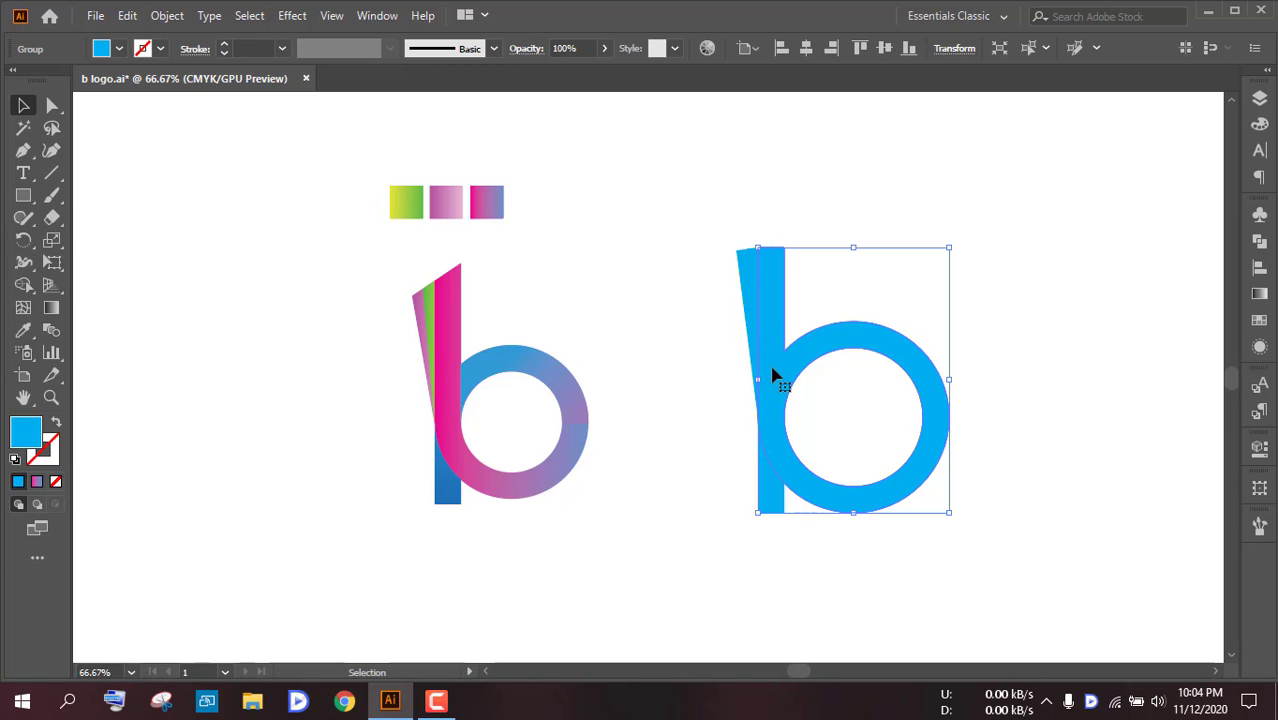
click(23, 331)
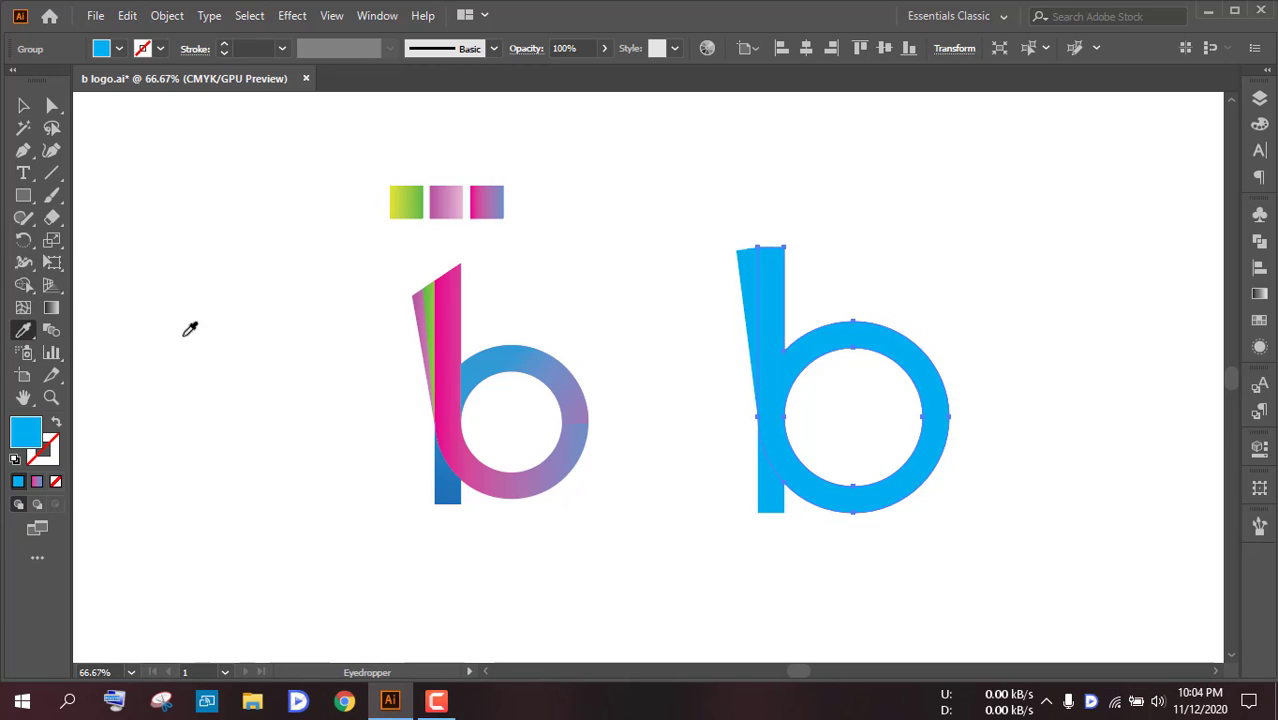
click(493, 201)
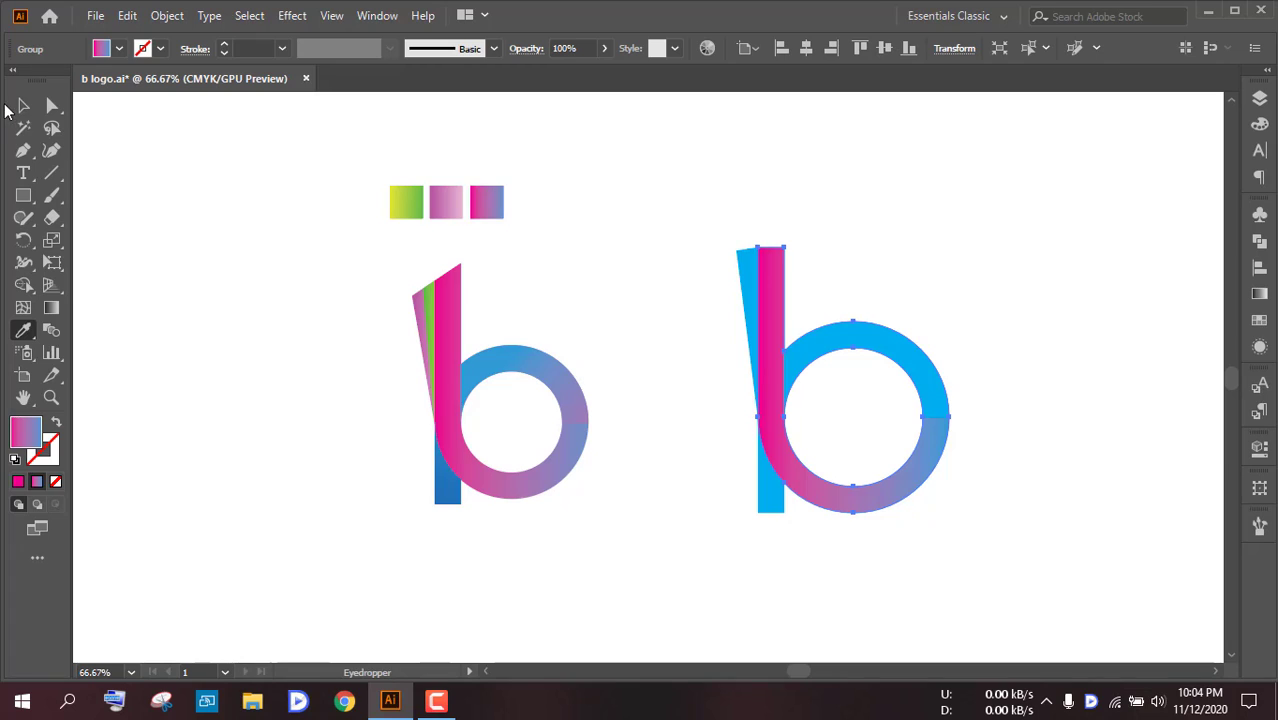
key(v)
click(707, 184)
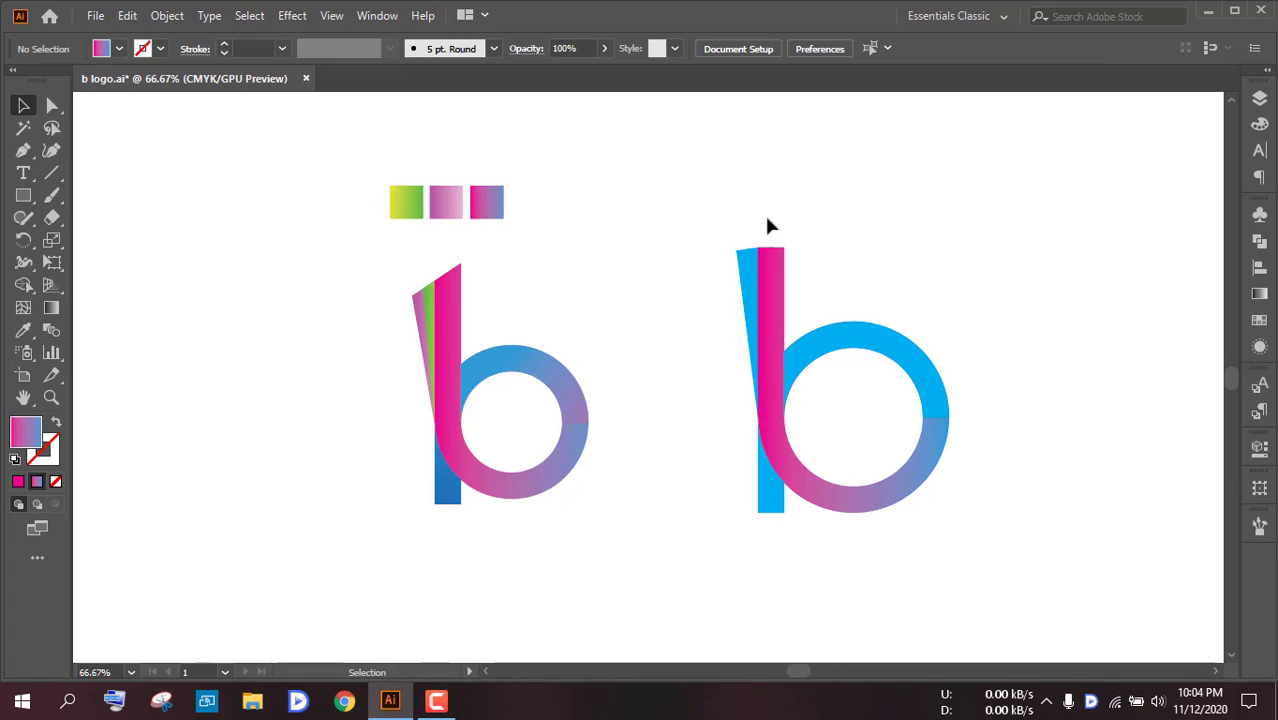
Step: Apply the sampled pink-to-blue gradient swatch to the ring's upper arc
click(905, 365)
key(i)
click(492, 205)
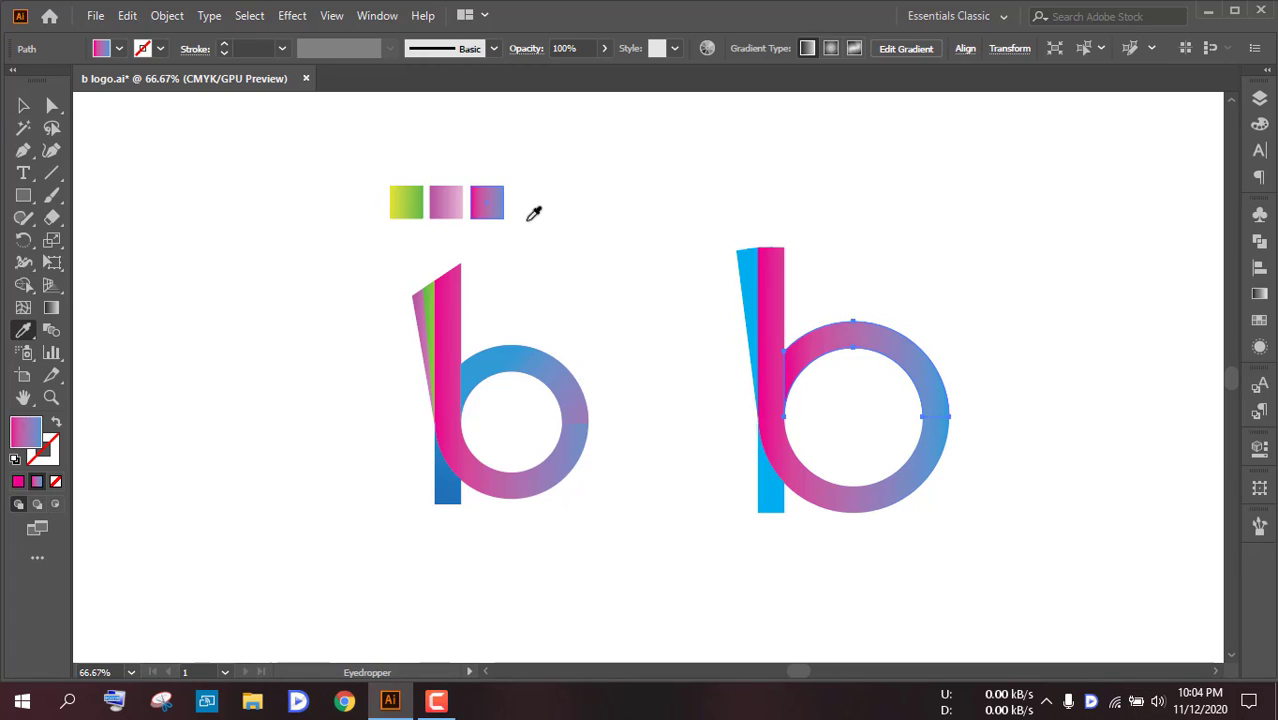
key(v)
Step: Apply the sampled pink-to-blue gradient swatch to the short piece at the stem's lower end
click(766, 500)
key(i)
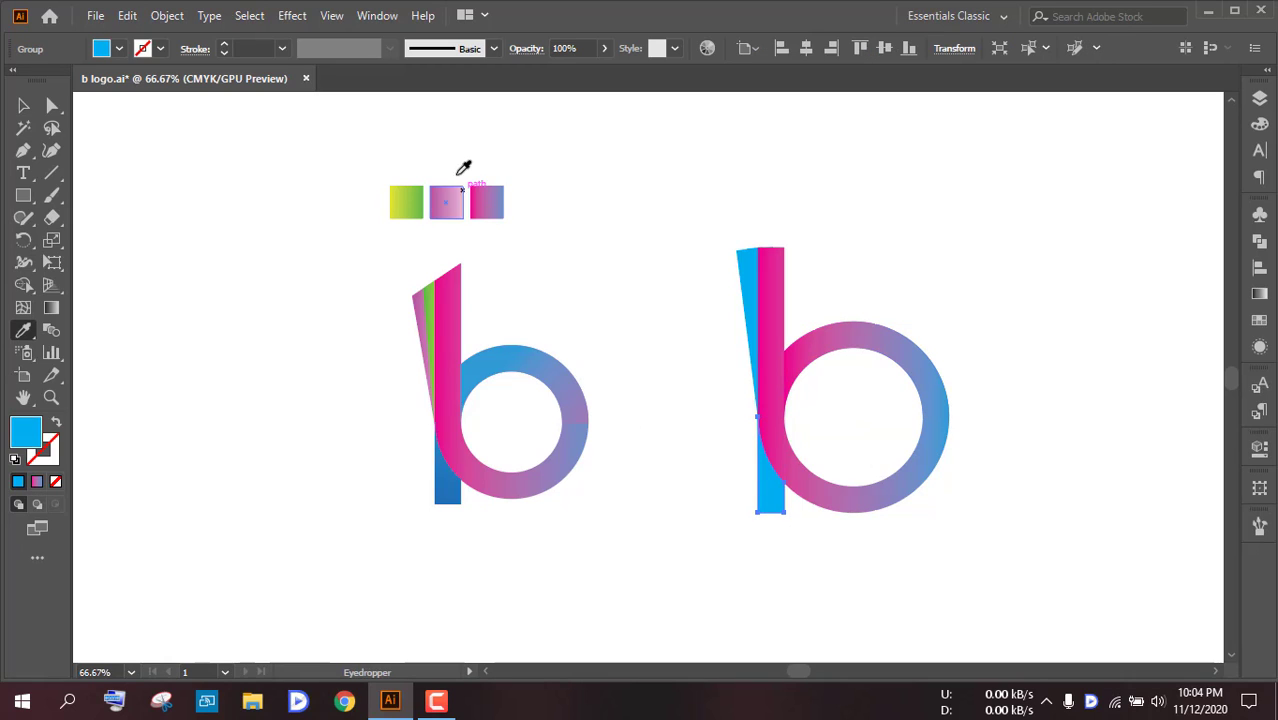
click(500, 200)
key(v)
click(690, 197)
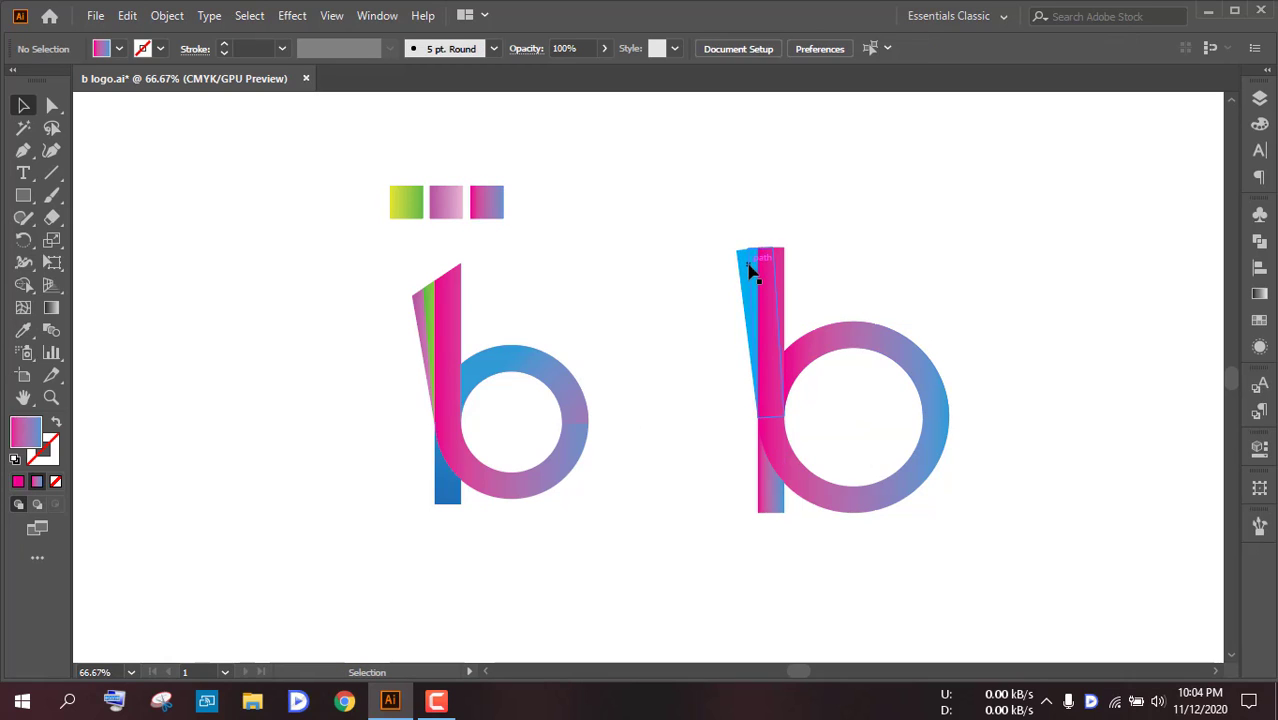
Step: Fill the inner tilted strip with the yellow-to-green gradient sampled from its swatch
click(750, 270)
key(i)
click(410, 202)
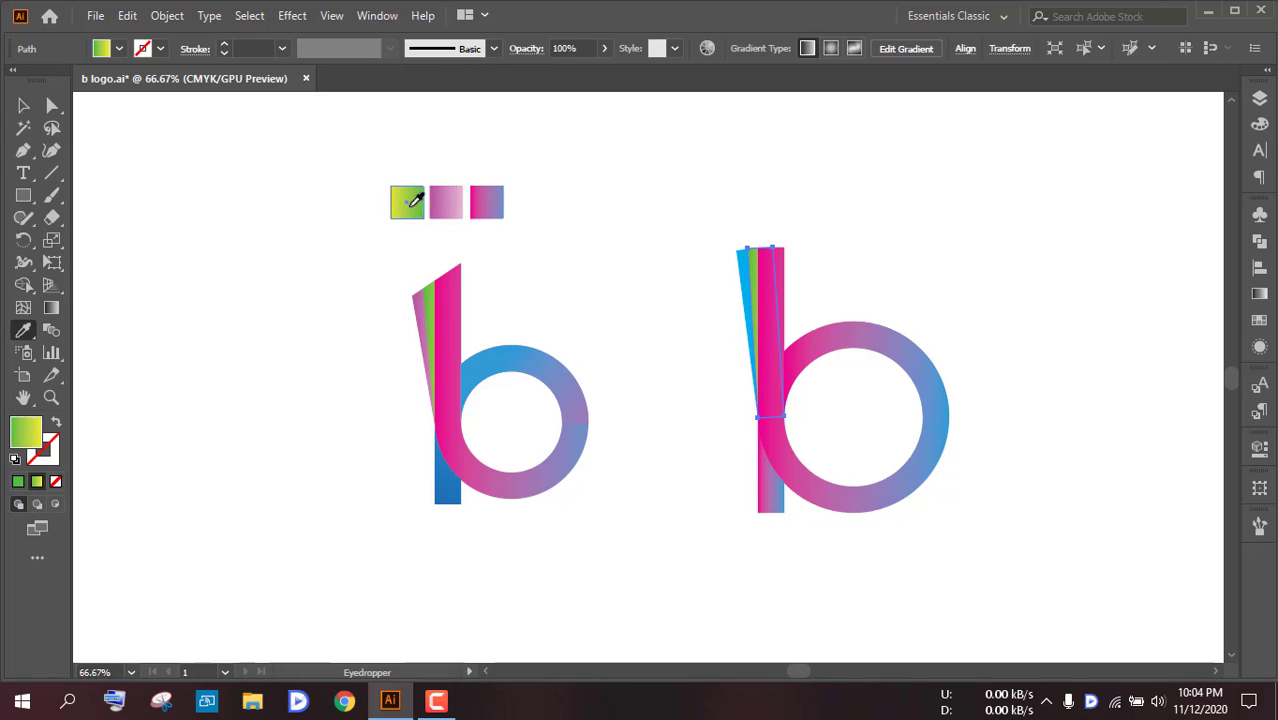
key(v)
click(622, 240)
Step: Fill the outer tilted strip with the purple-to-light-pink gradient sampled from the middle swatch
click(747, 268)
key(i)
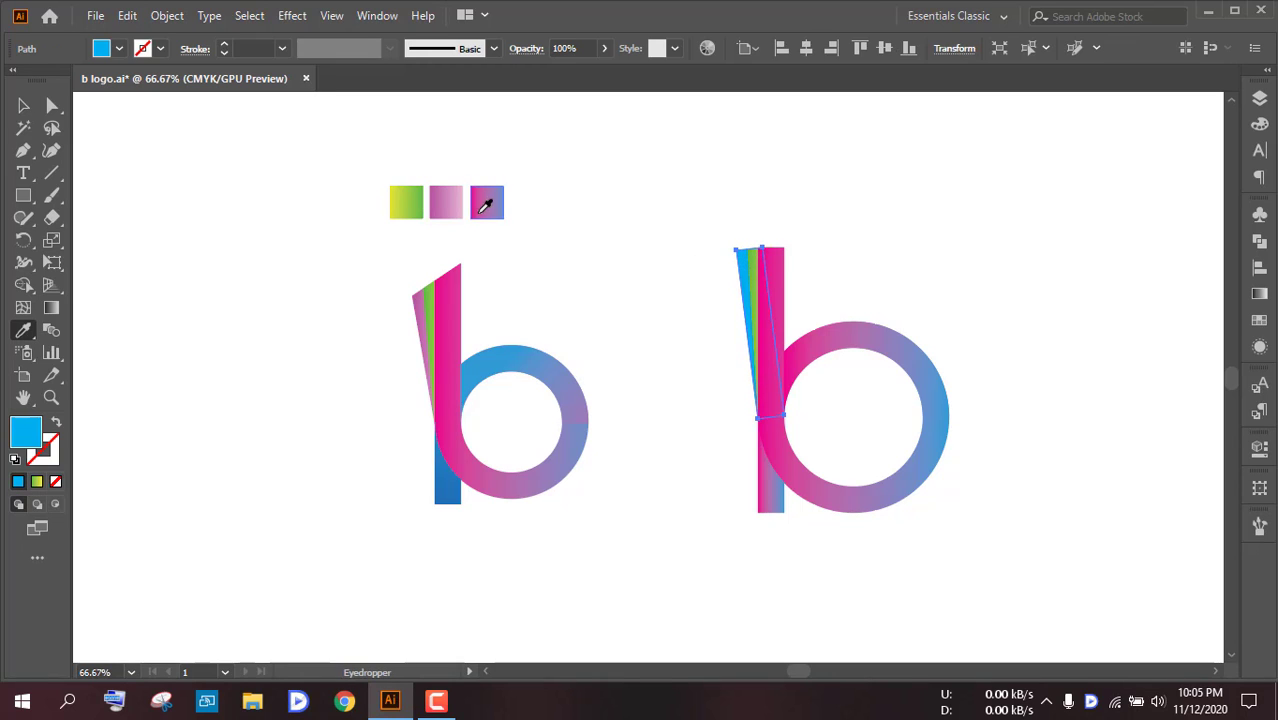
click(446, 204)
click(739, 183)
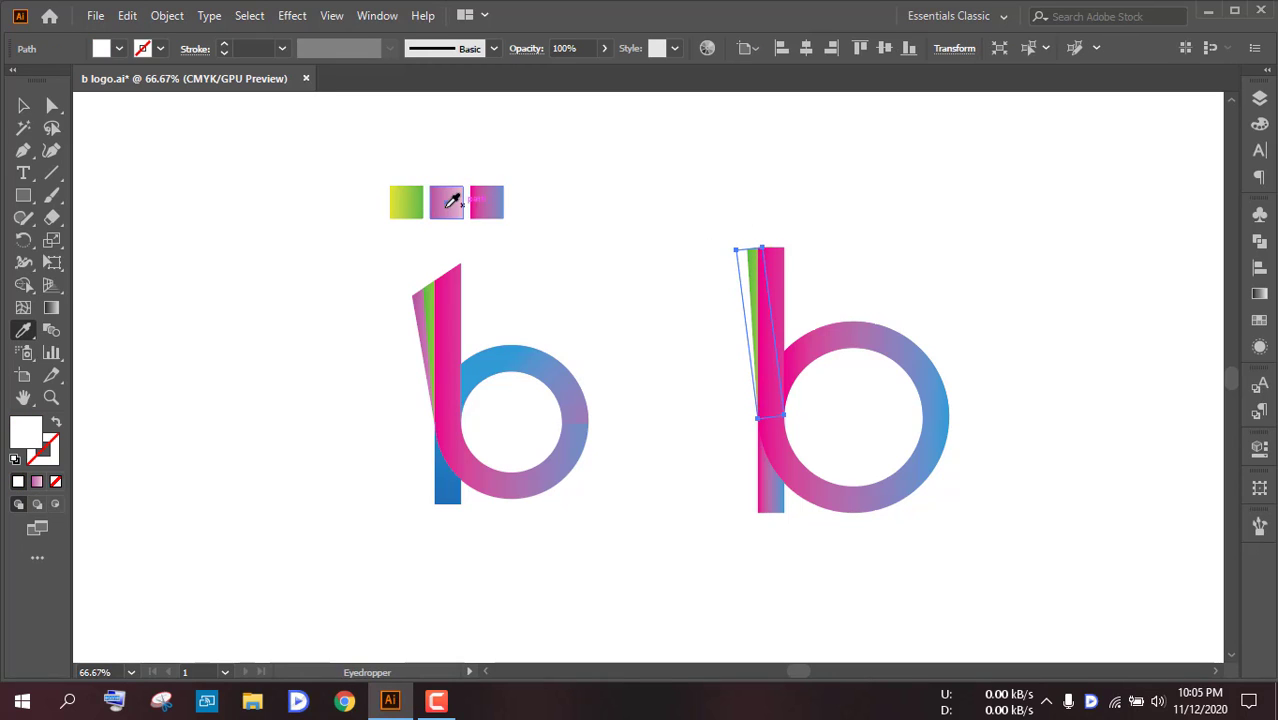
click(447, 208)
key(v)
click(668, 290)
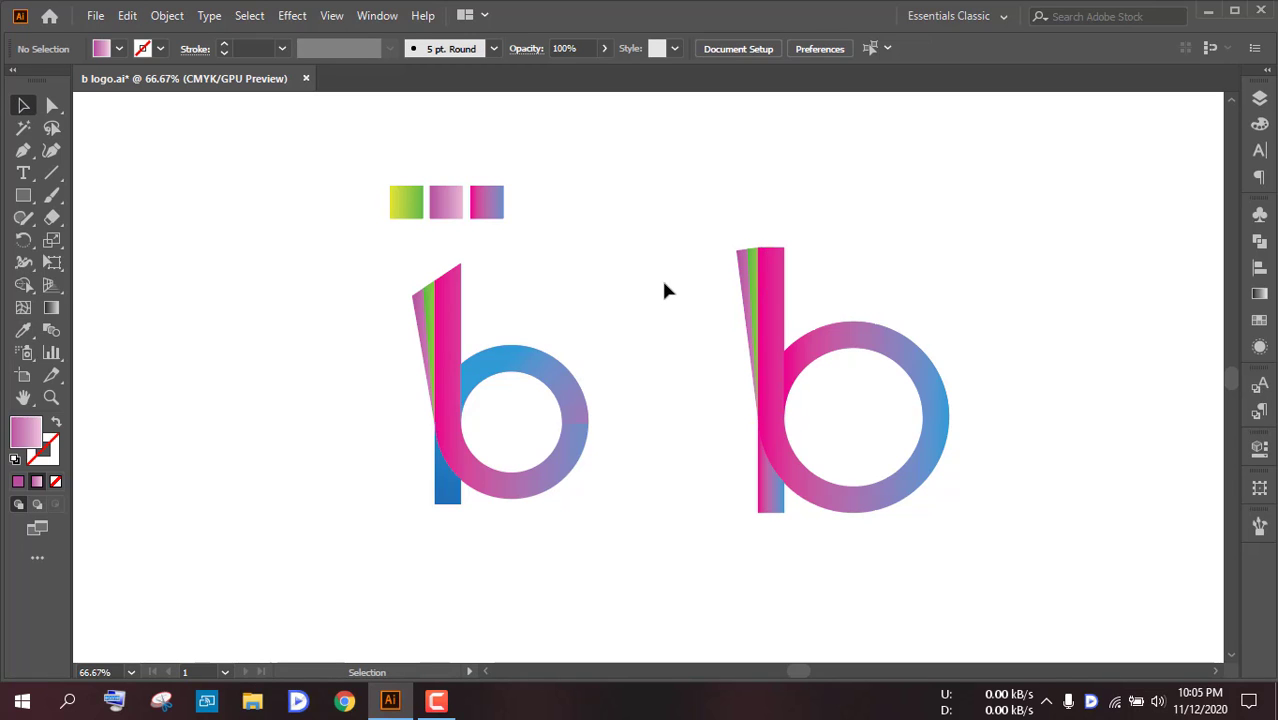
scroll(790, 359, up, 3)
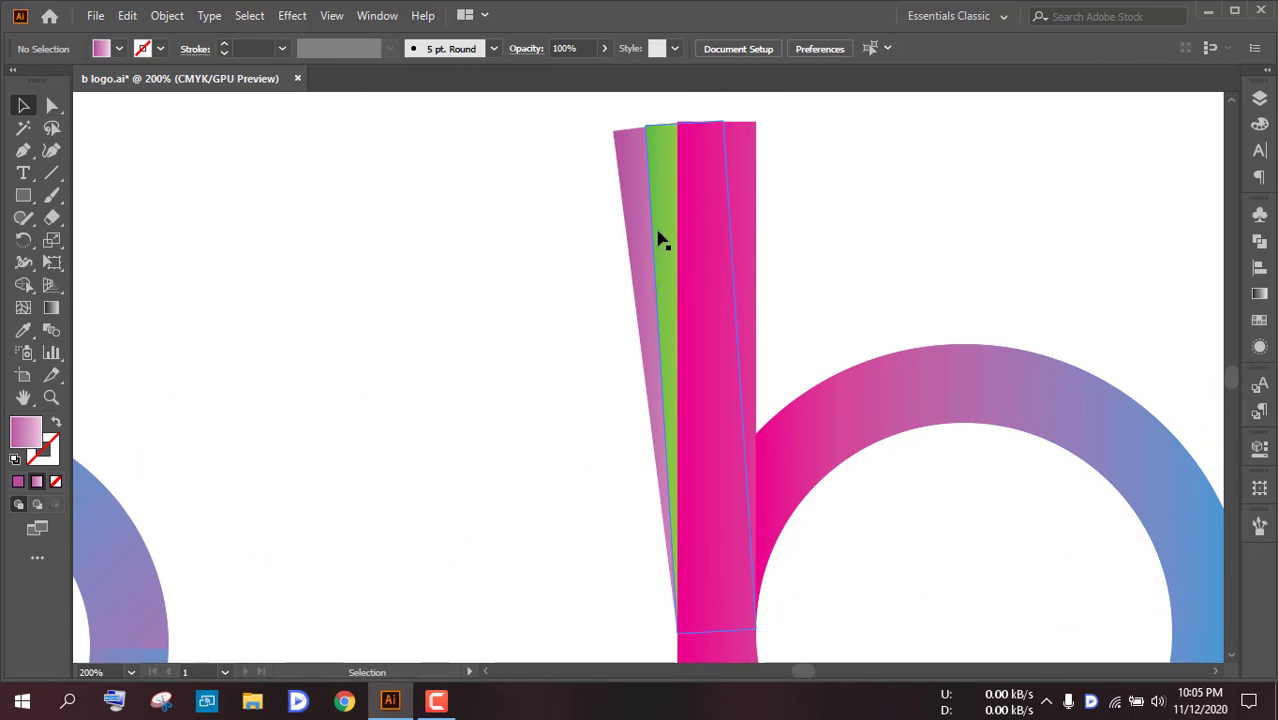
click(669, 226)
scroll(669, 226, down, 3)
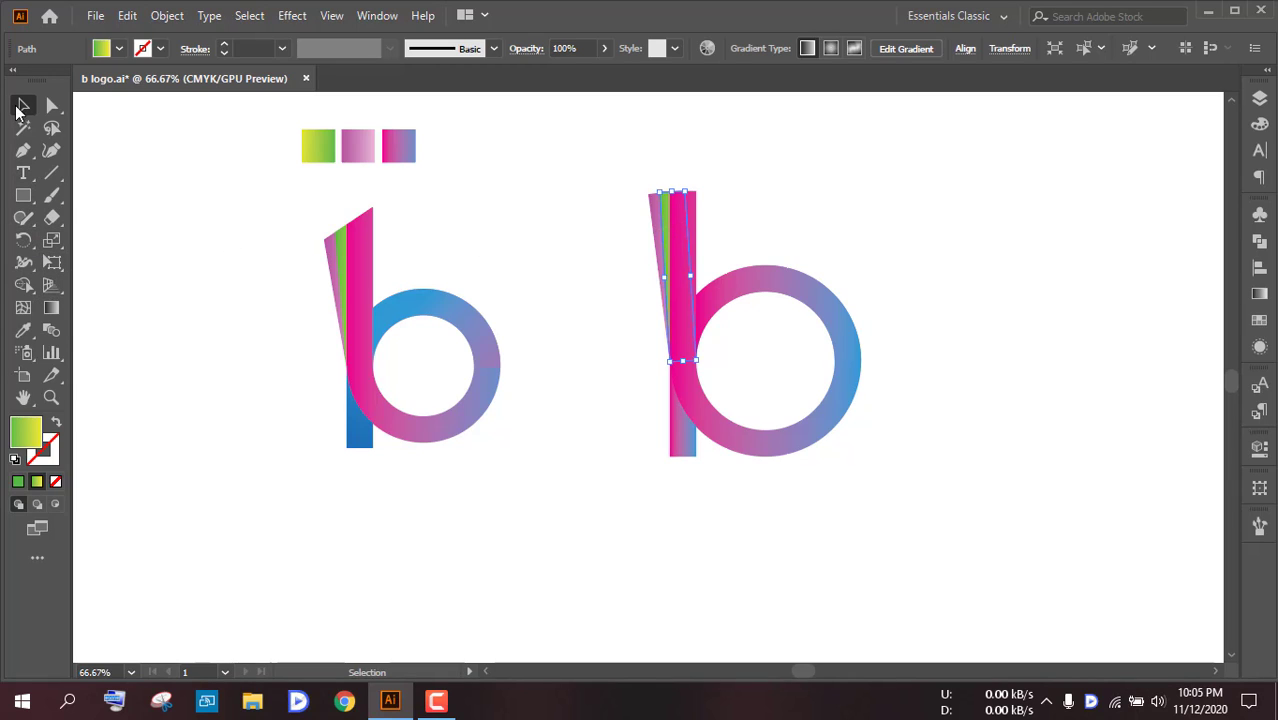
click(17, 108)
click(435, 223)
drag(762, 358, 665, 368)
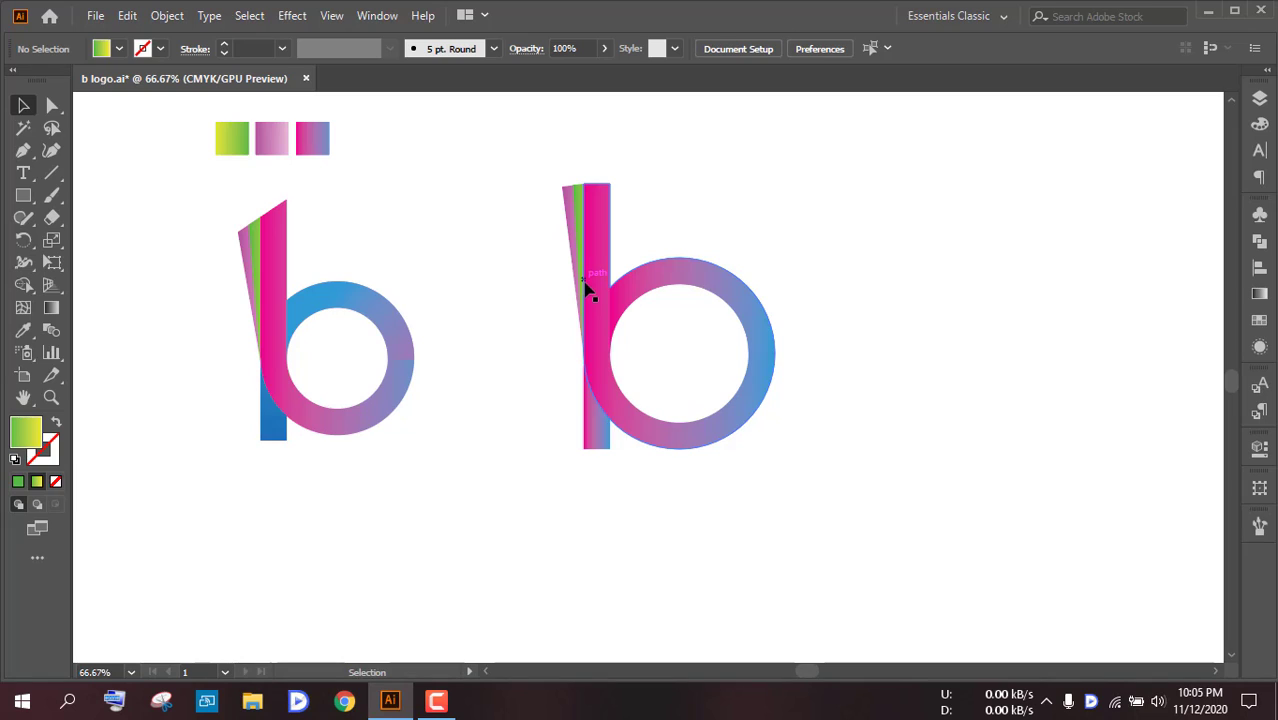
click(722, 291)
click(714, 331)
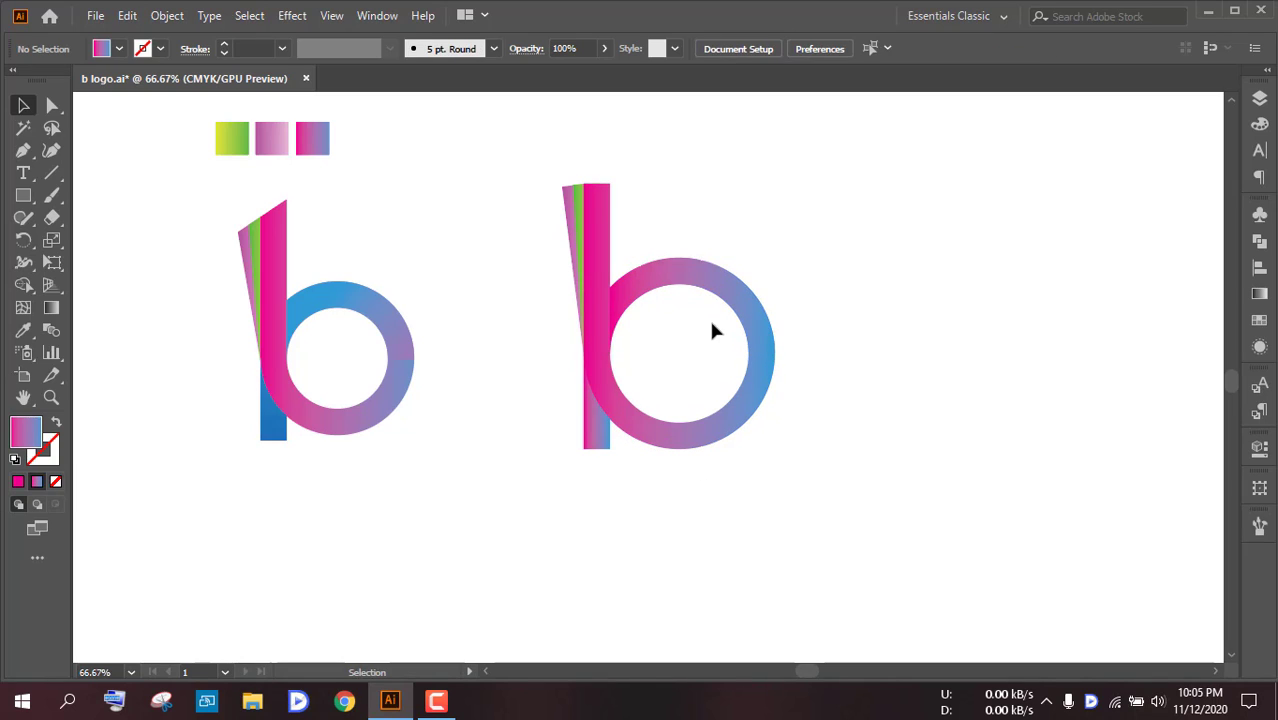
Step: Redirect the pink-to-blue gradients diagonally, with pink at the upper arc's right end and at the top of the stem-and-lower-ring piece
click(722, 291)
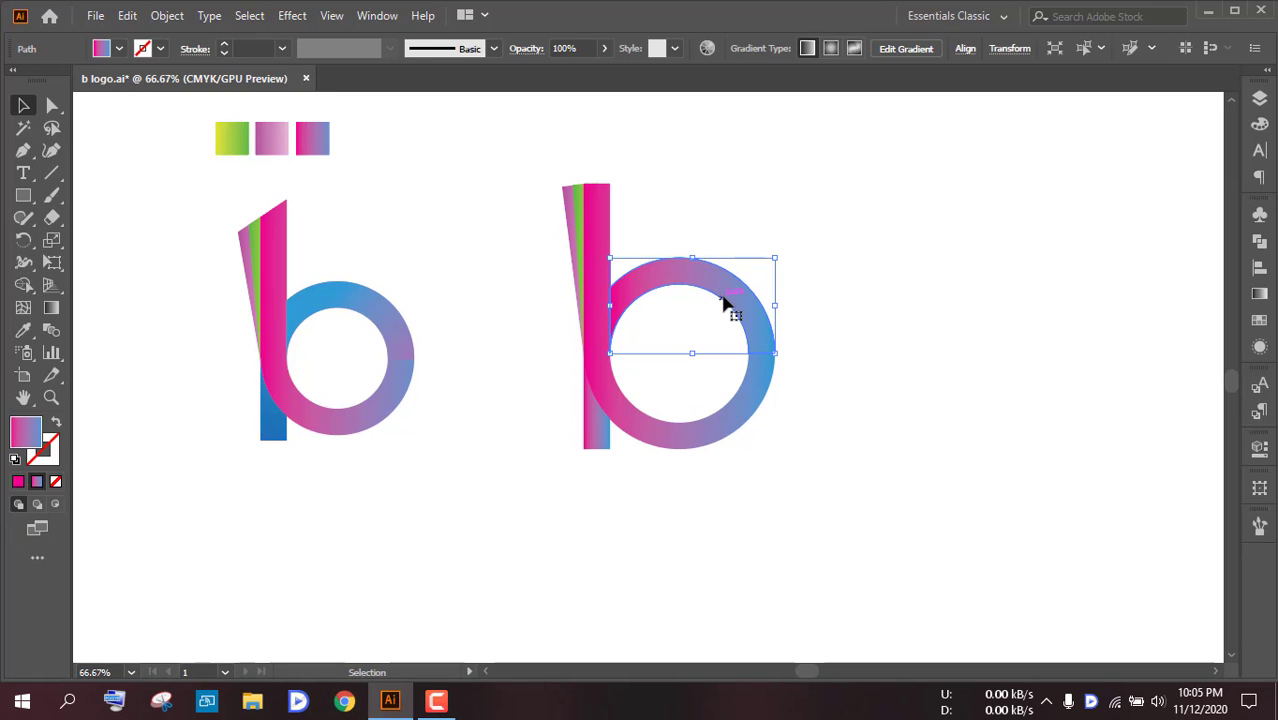
key(g)
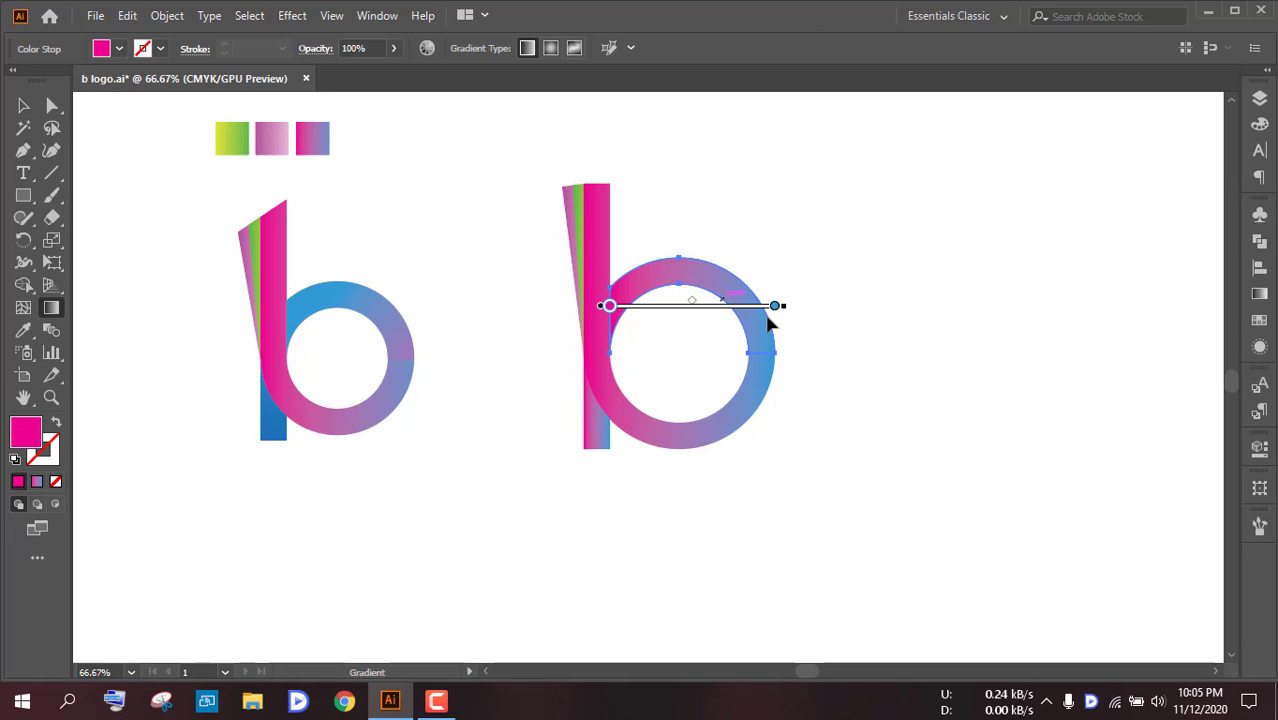
drag(567, 261, 777, 366)
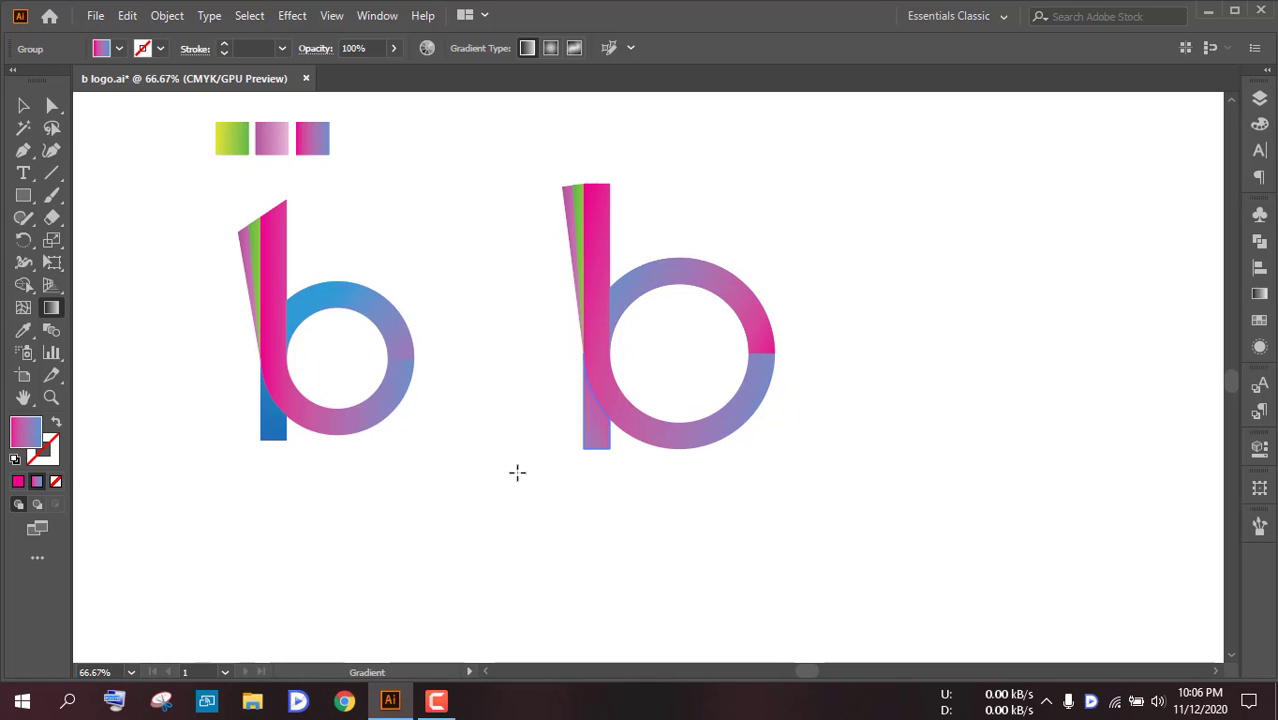
Step: Redraw the gradient on the short piece at the stem's lower end so that it is mostly blue
drag(494, 482, 593, 434)
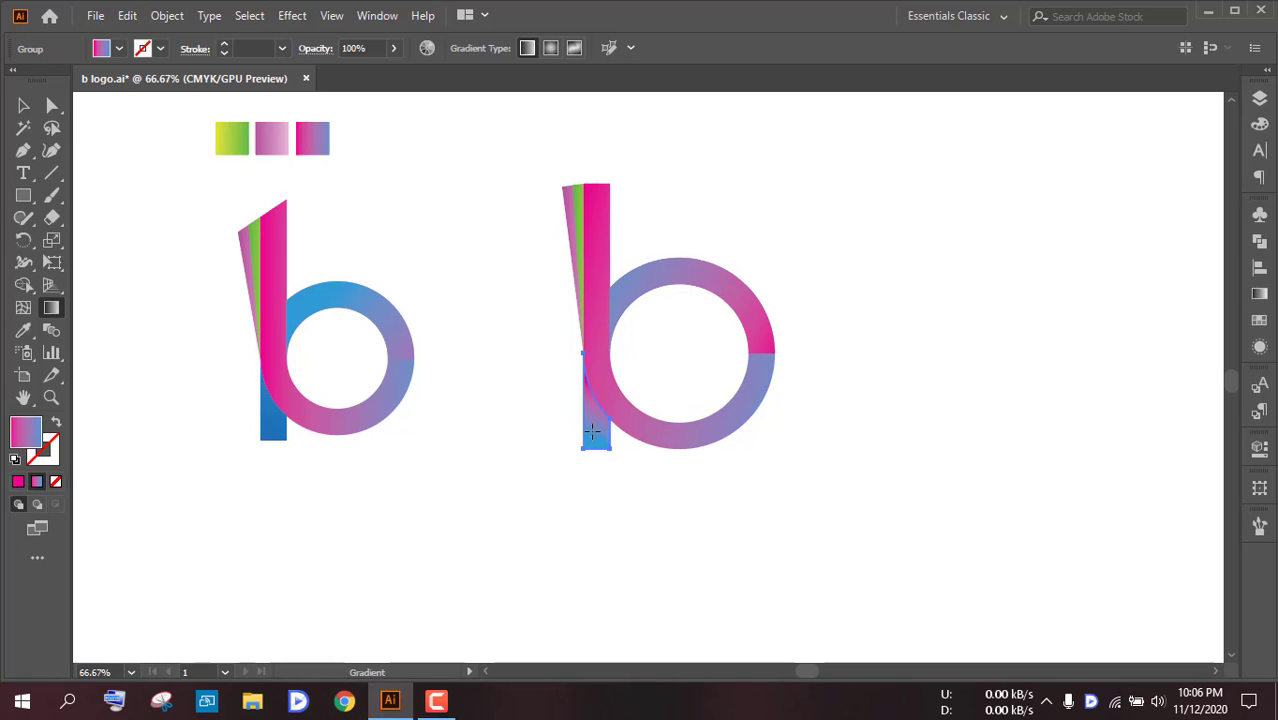
drag(590, 374, 597, 411)
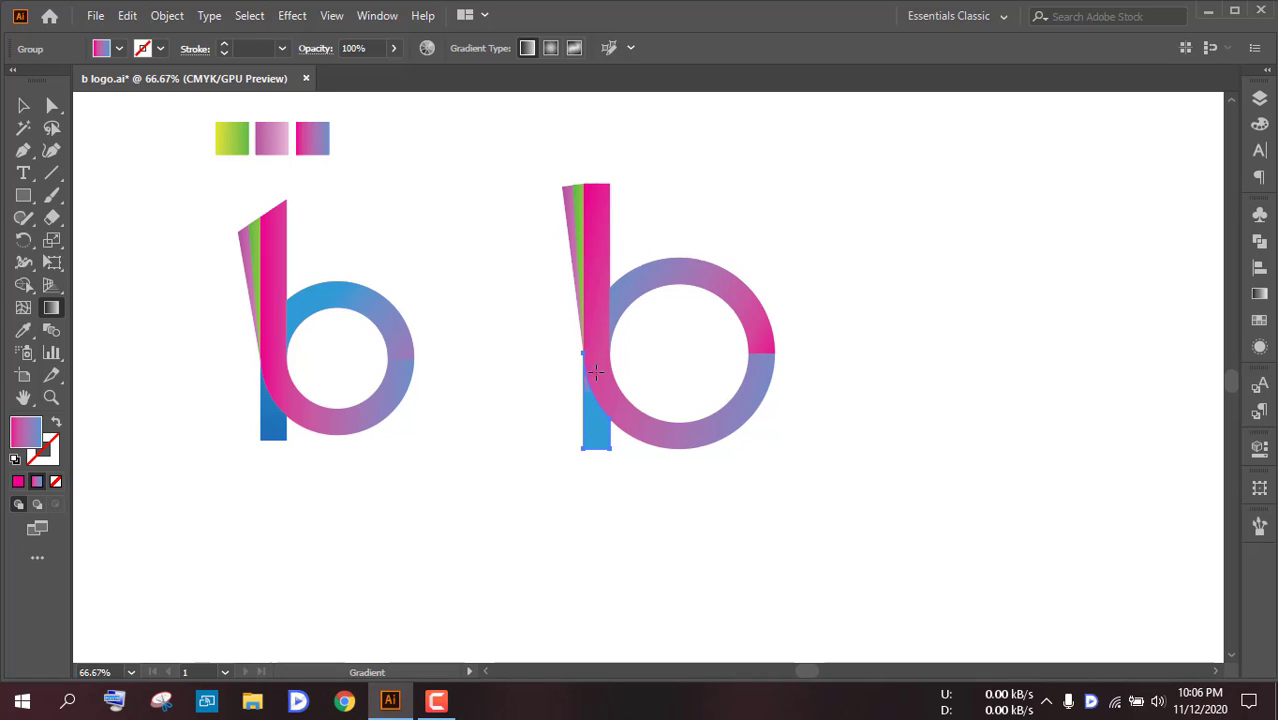
click(593, 366)
key(v)
Step: Try a very short horizontal gradient on the ring's upper arc beside the stem
click(700, 282)
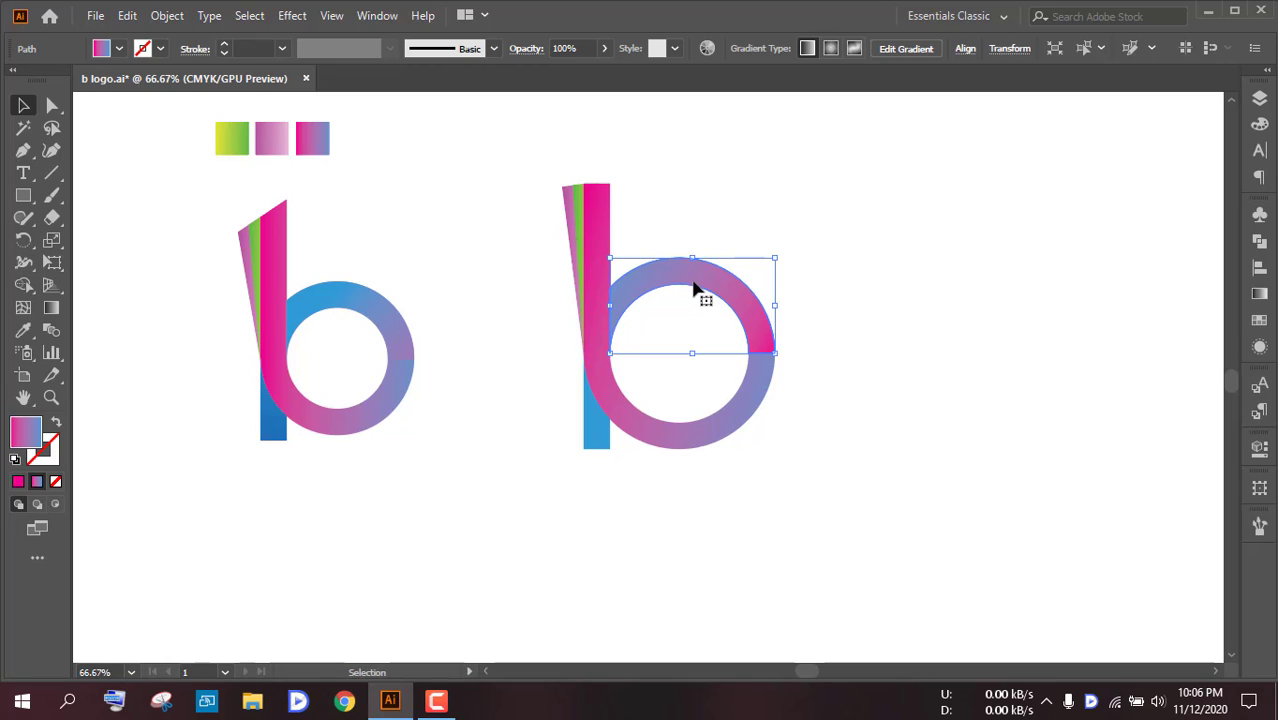
key(g)
drag(646, 305, 684, 305)
drag(607, 318, 616, 317)
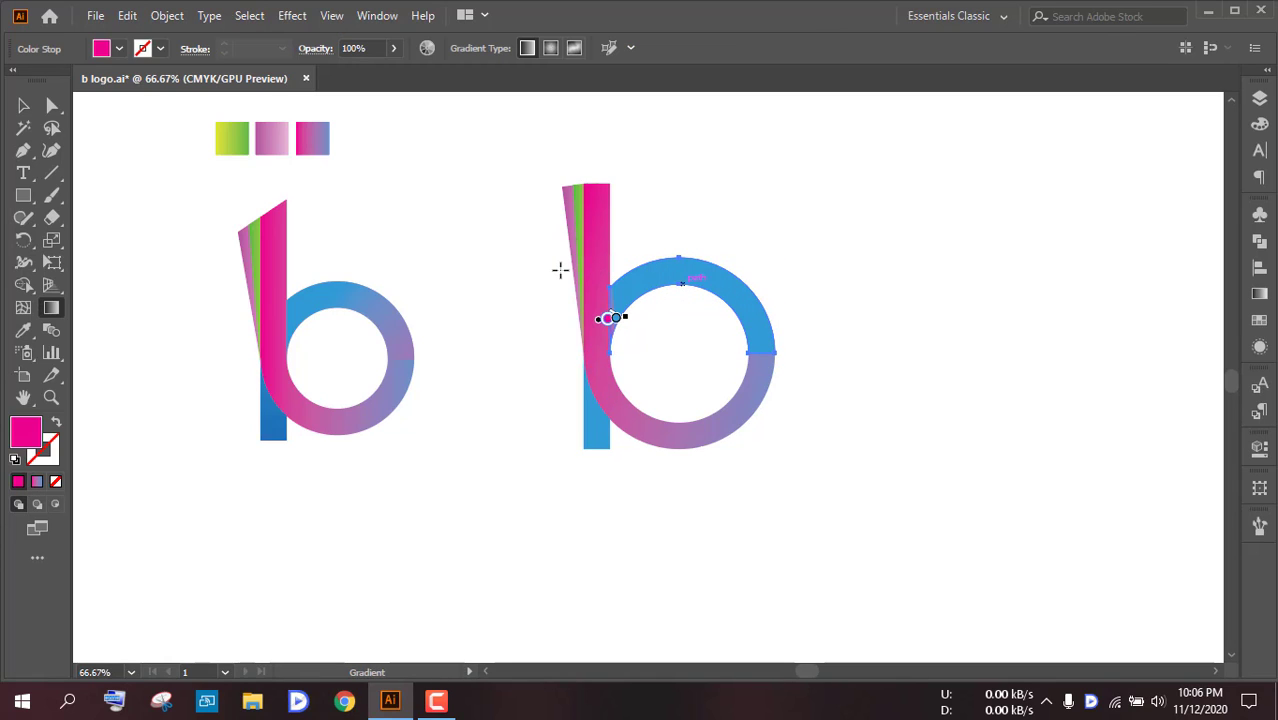
click(20, 108)
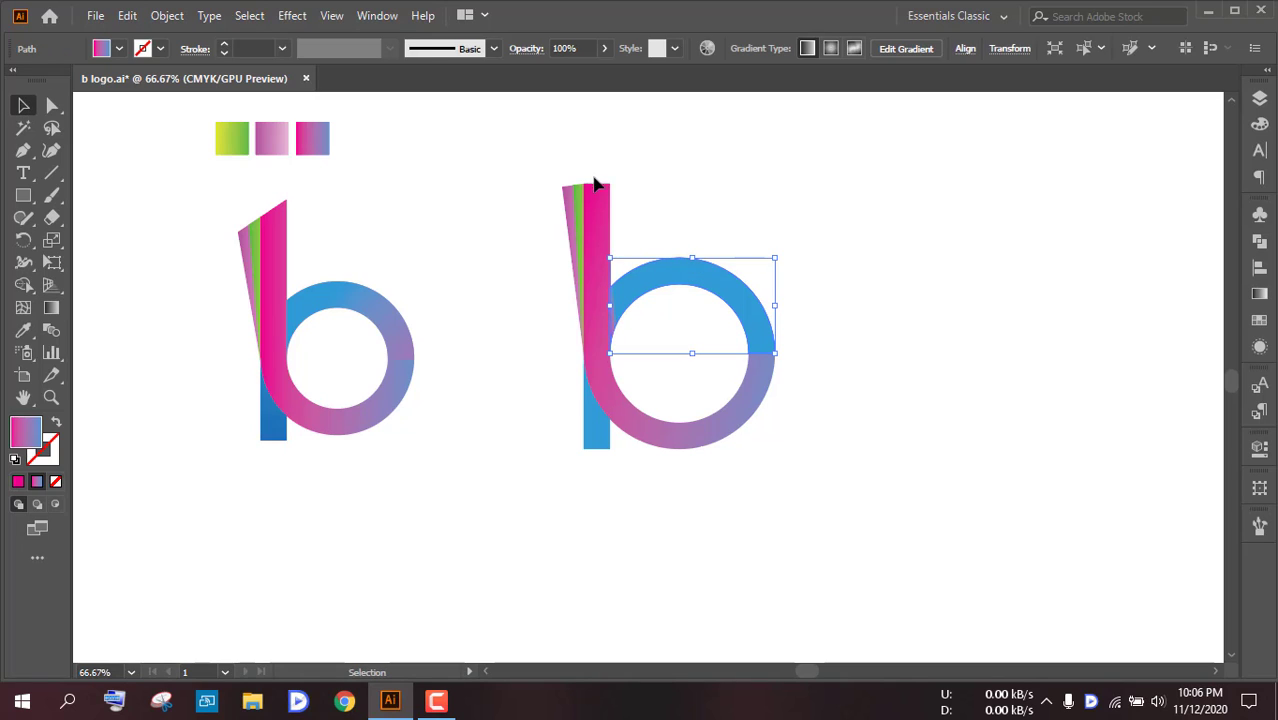
click(781, 242)
Step: Redraw the upper arc's gradient until it runs diagonally, blue from the stem over the top and purple-pink toward its right end
click(685, 277)
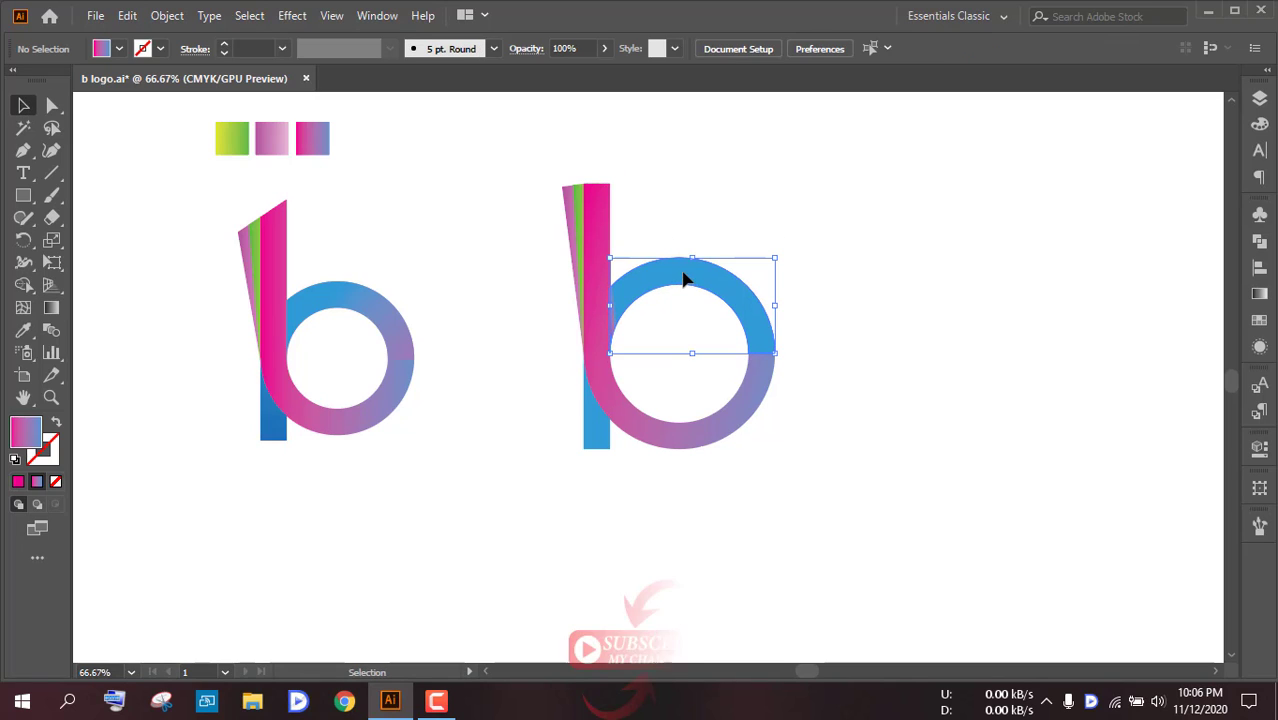
key(g)
drag(523, 307, 713, 292)
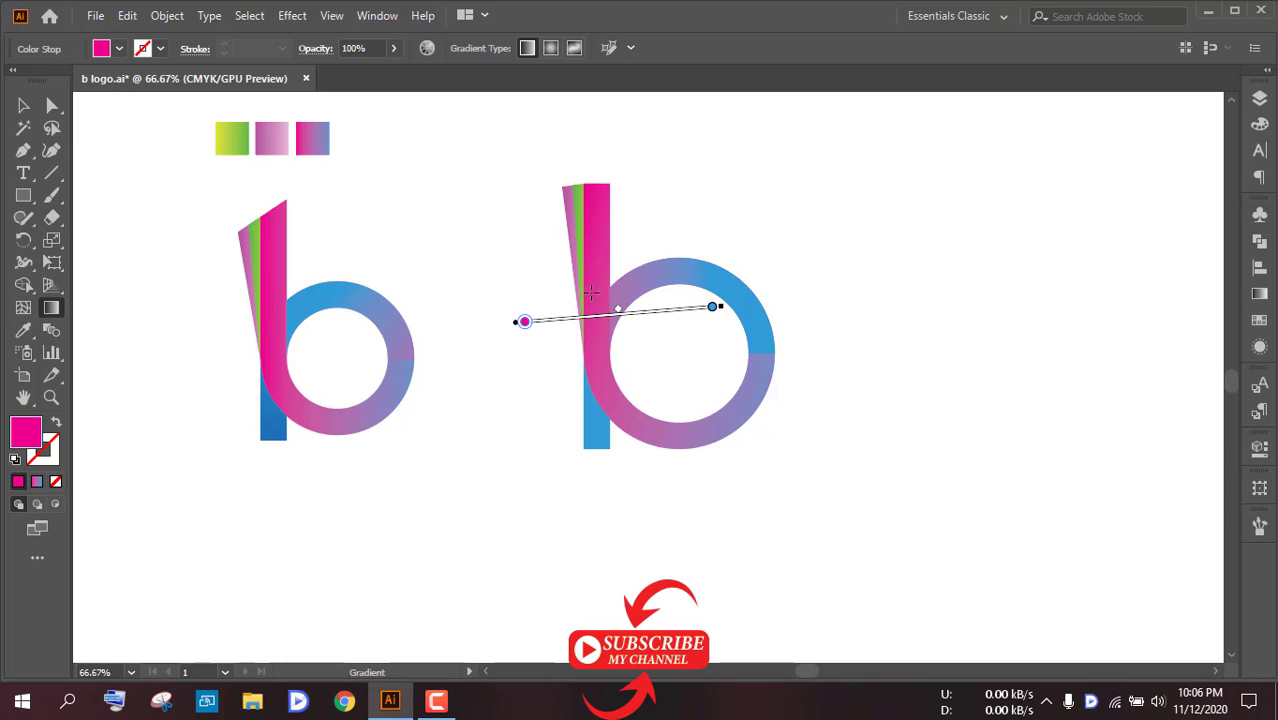
drag(529, 305, 871, 305)
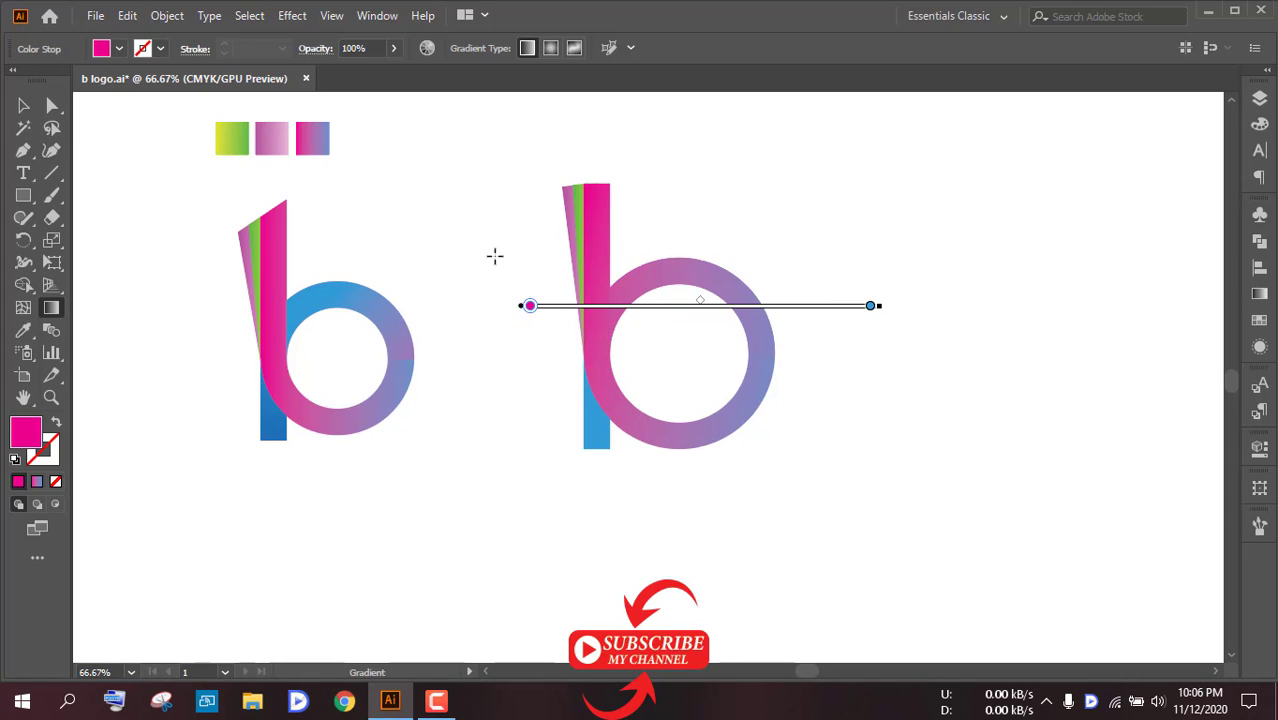
drag(568, 266, 617, 258)
drag(551, 220, 588, 238)
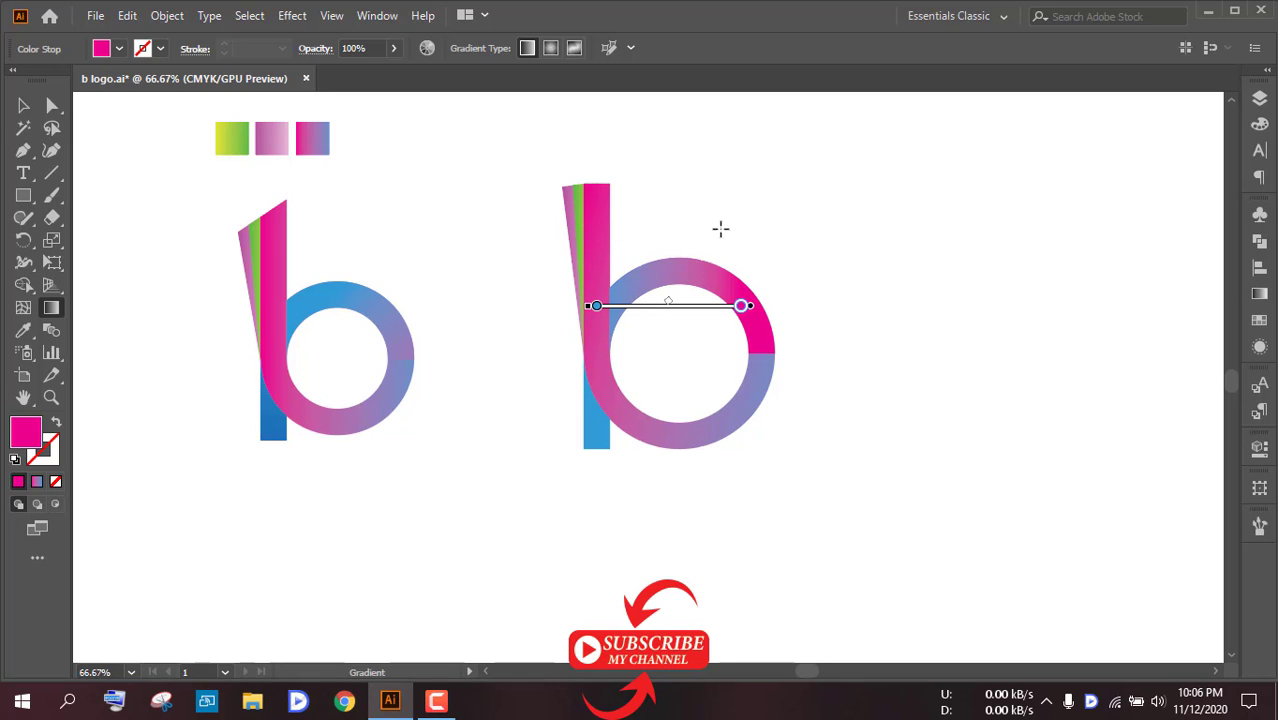
drag(793, 374, 653, 305)
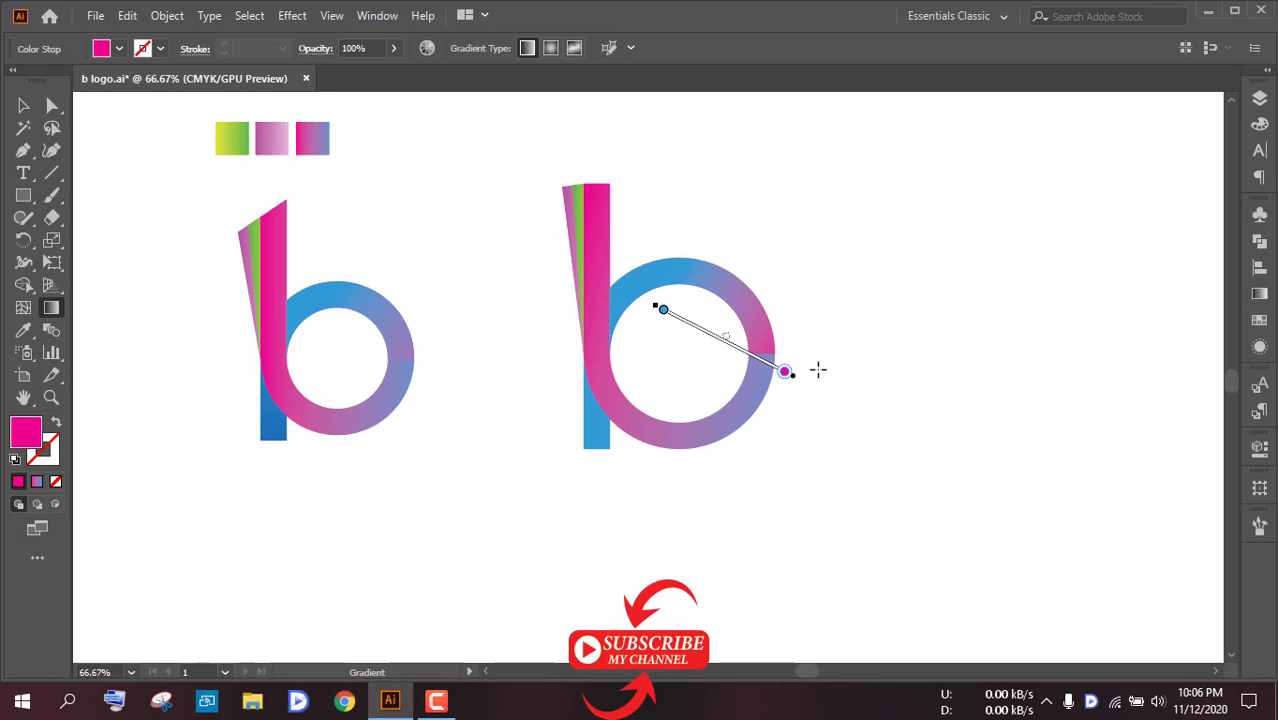
drag(803, 417, 634, 282)
drag(857, 428, 645, 282)
drag(781, 434, 650, 286)
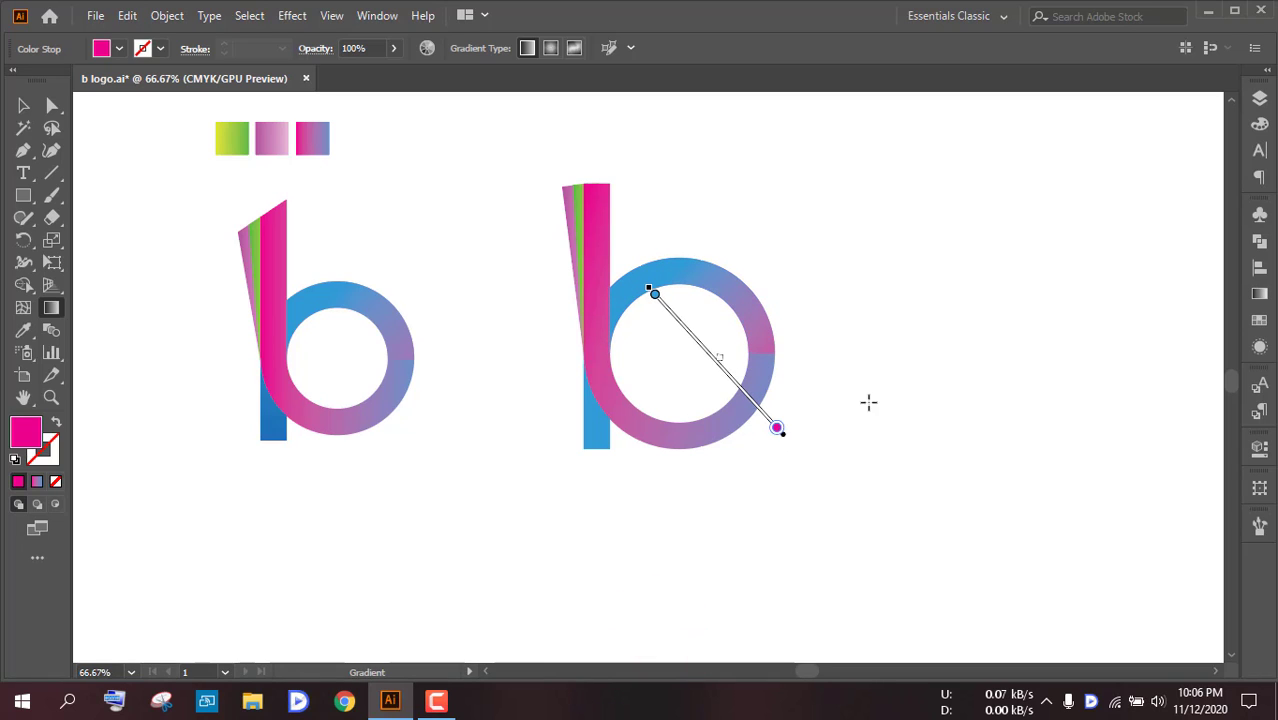
drag(858, 432, 568, 249)
drag(781, 466, 680, 318)
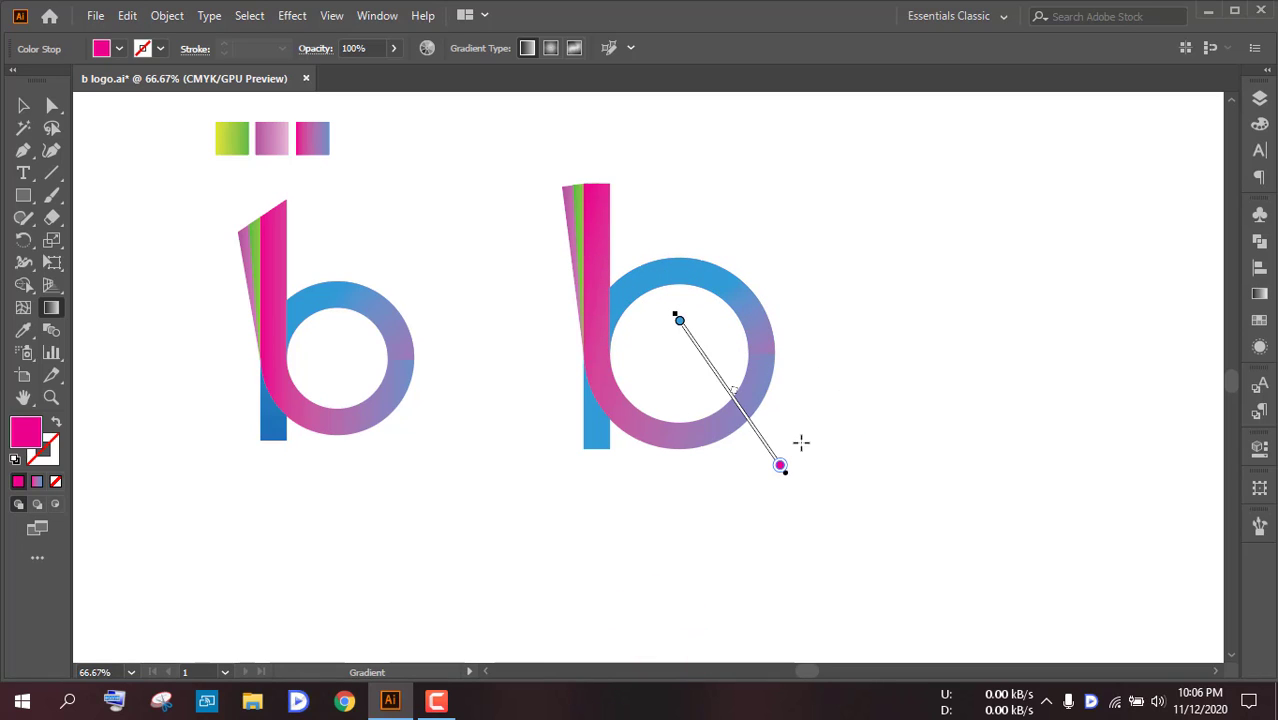
key(v)
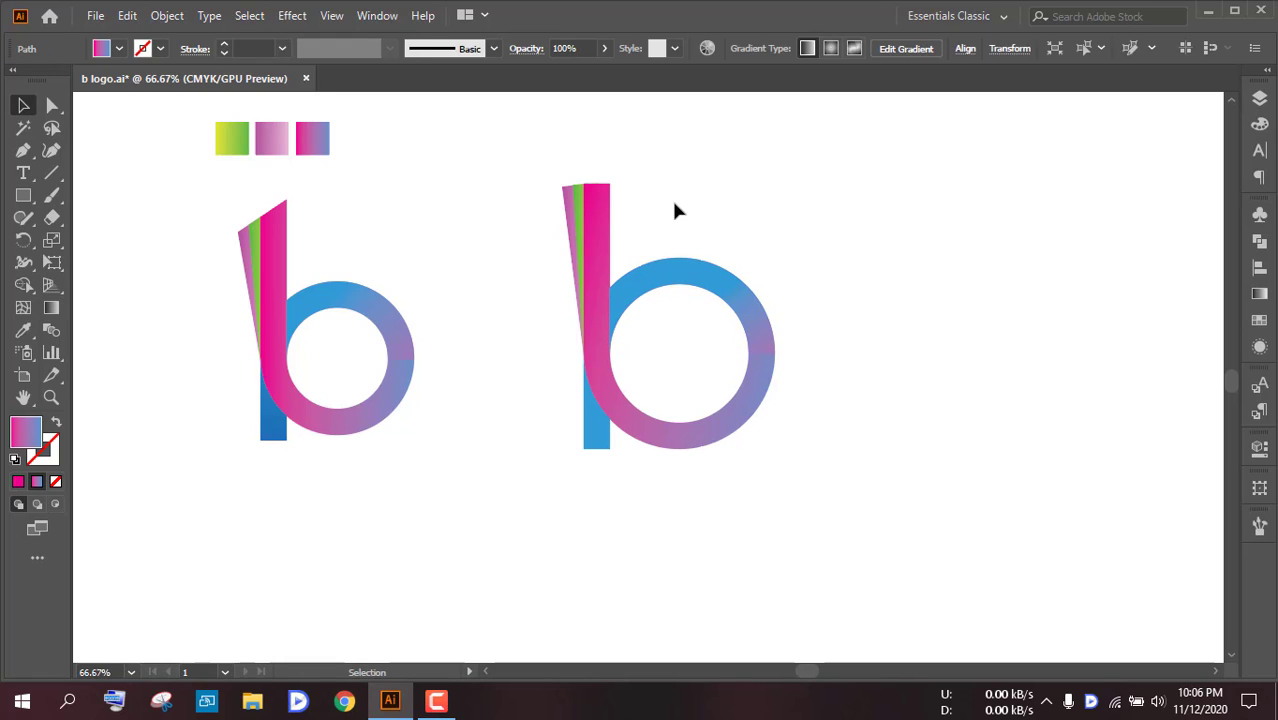
click(673, 211)
Step: Draw a diagonal line about 103 px long across the top of the stem and tilted strips, with a 2 pt blue stroke
scroll(755, 262, up, 1)
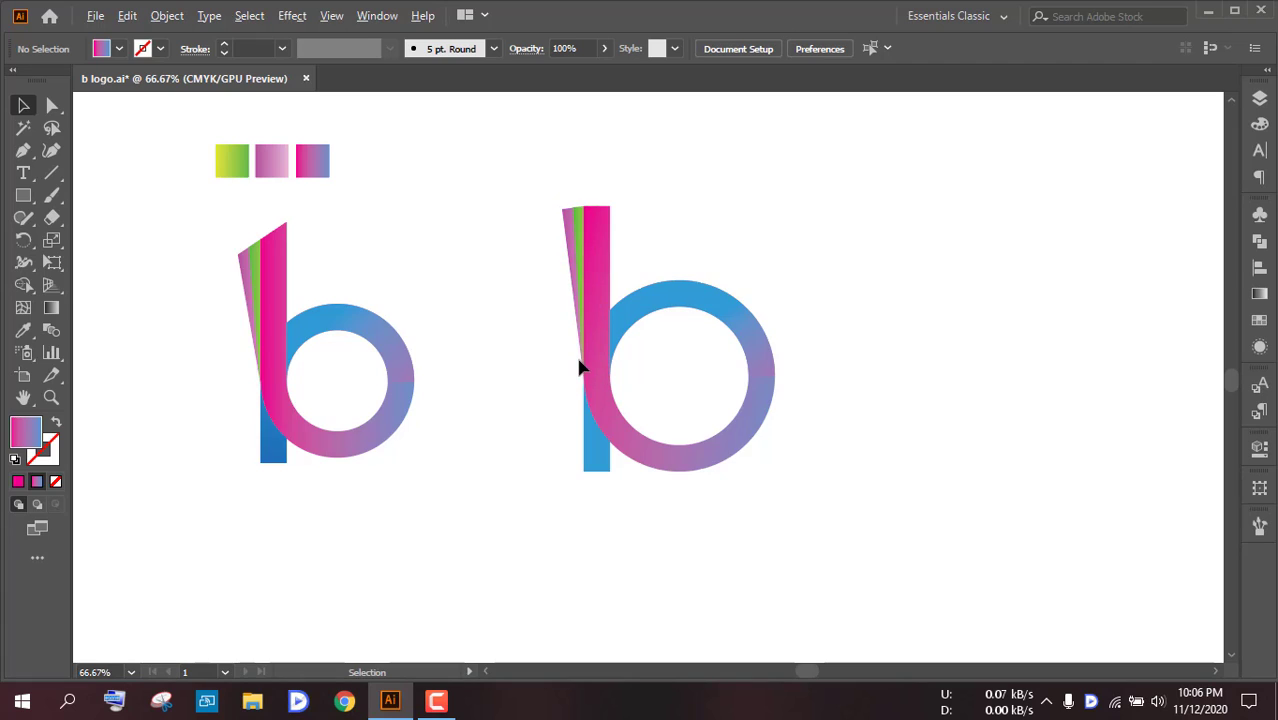
scroll(531, 282, up, 1)
scroll(536, 285, down, 1)
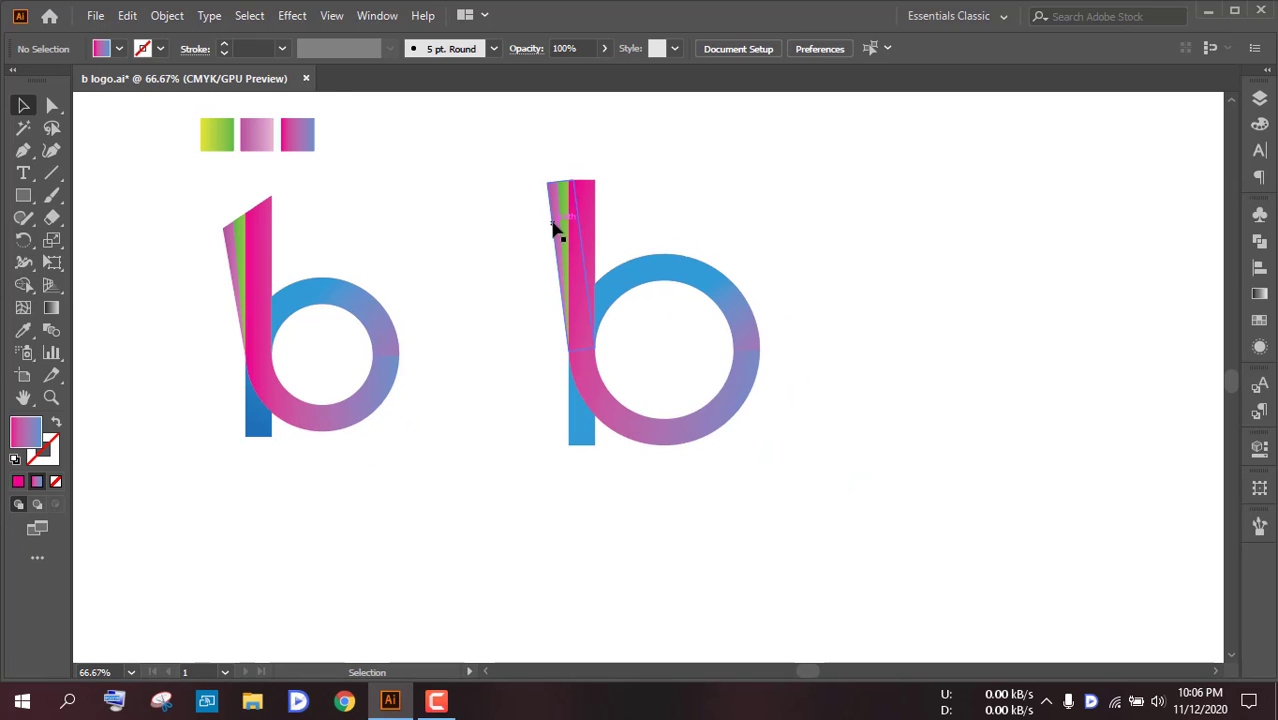
scroll(585, 212, up, 1)
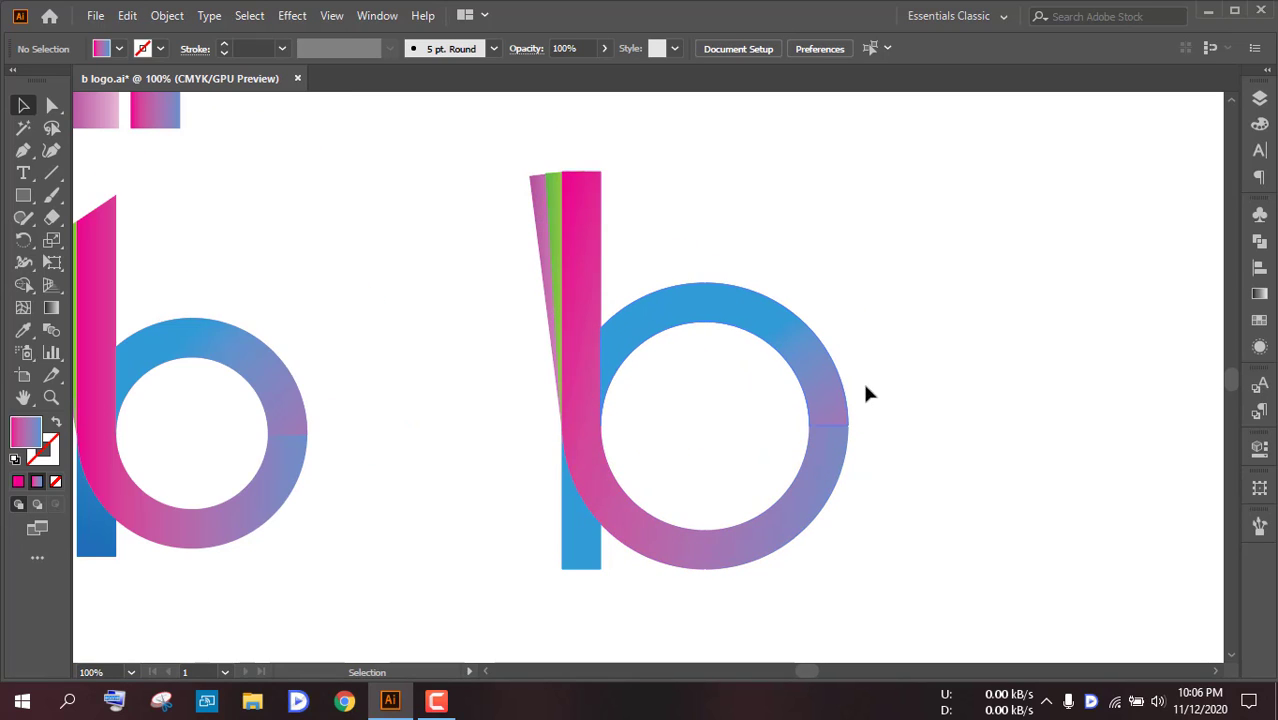
key(backslash)
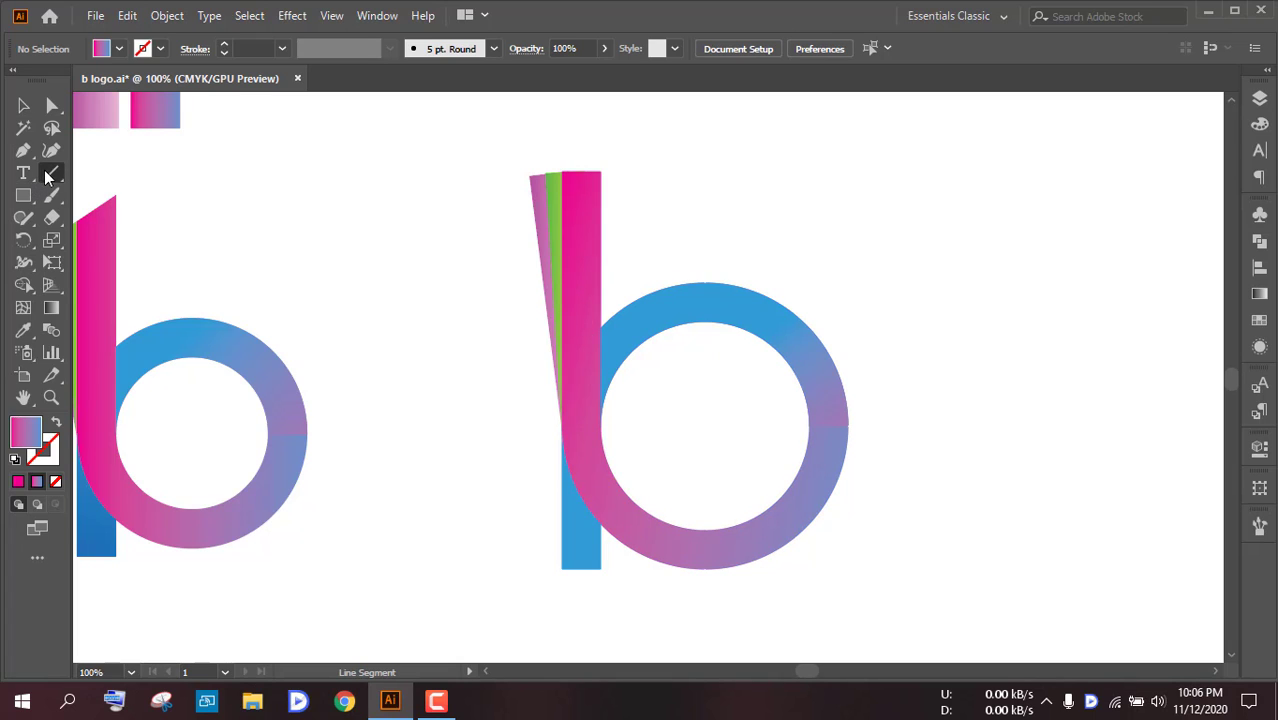
scroll(664, 226, up, 1)
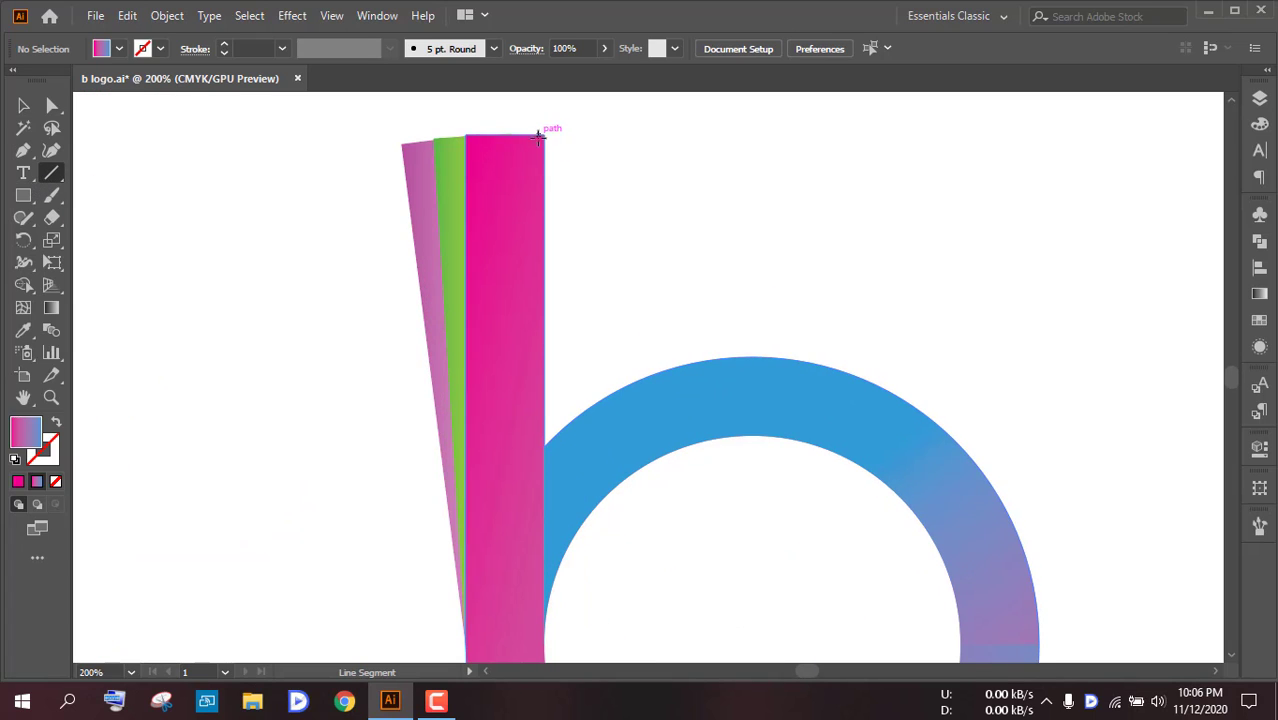
drag(564, 123, 343, 270)
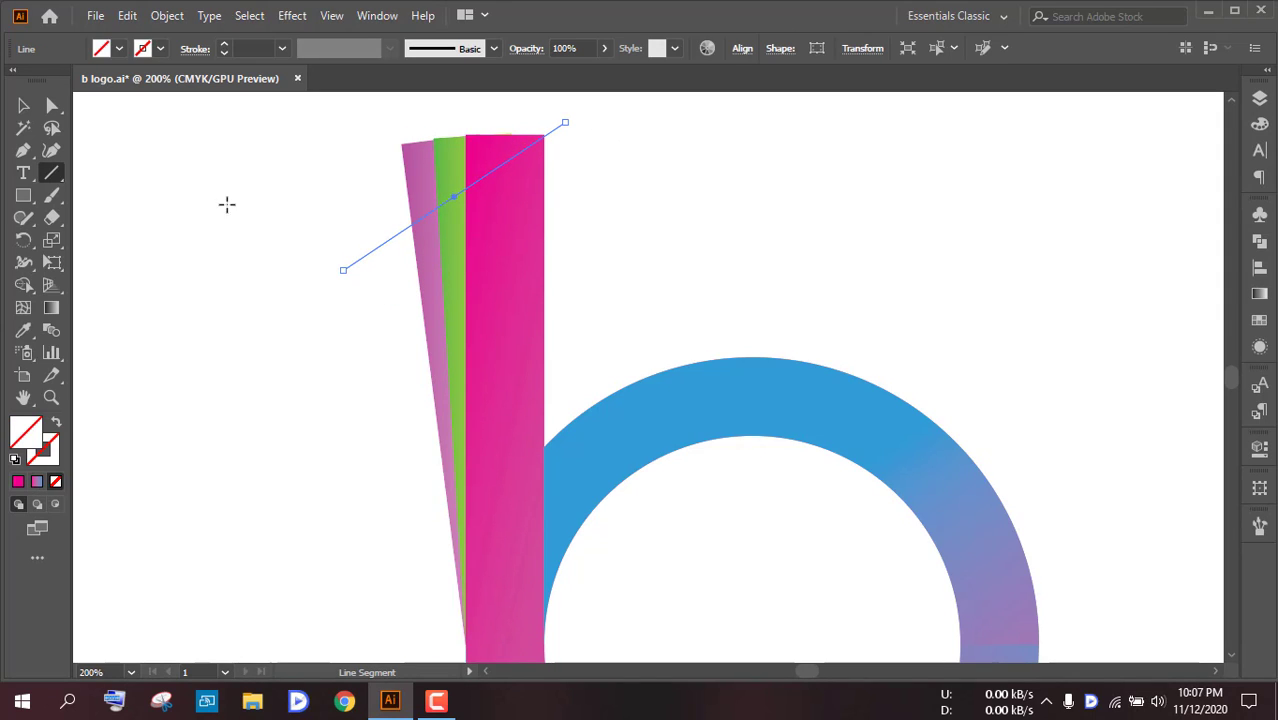
click(224, 44)
click(224, 44)
click(224, 44)
click(224, 44)
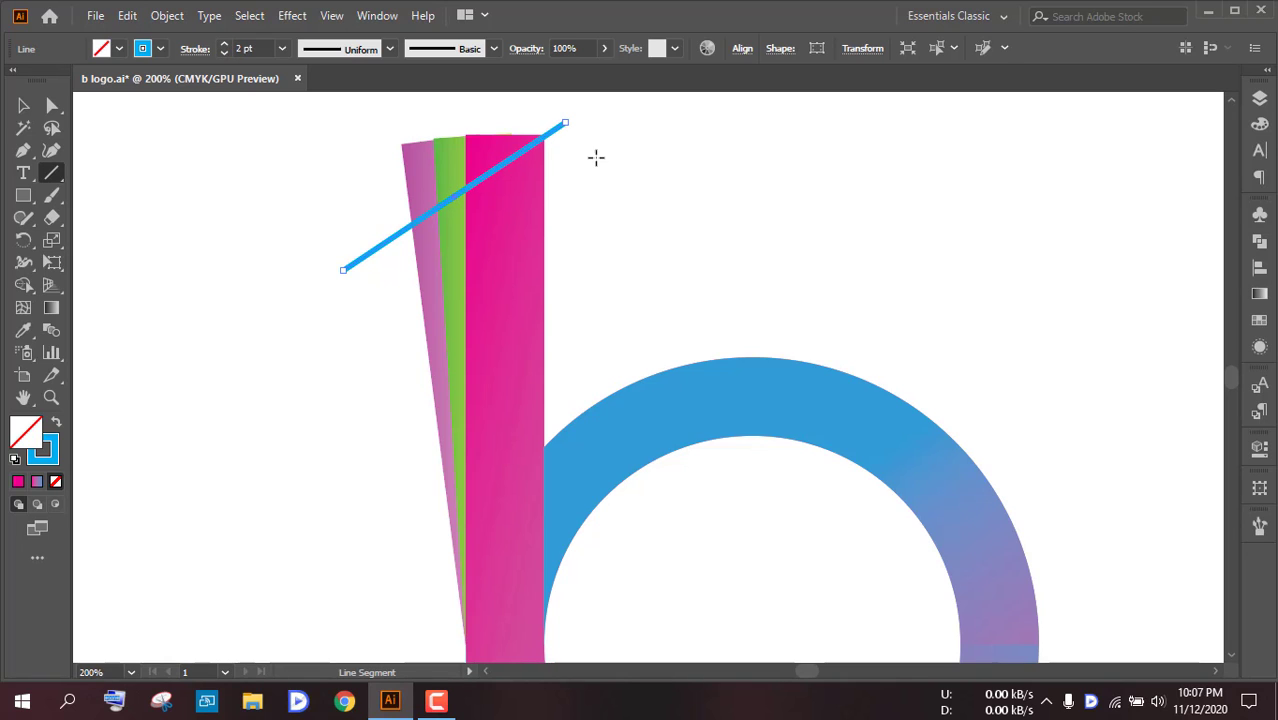
Step: Expand the diagonal line's fill and stroke into a filled shape and deselect it
click(164, 17)
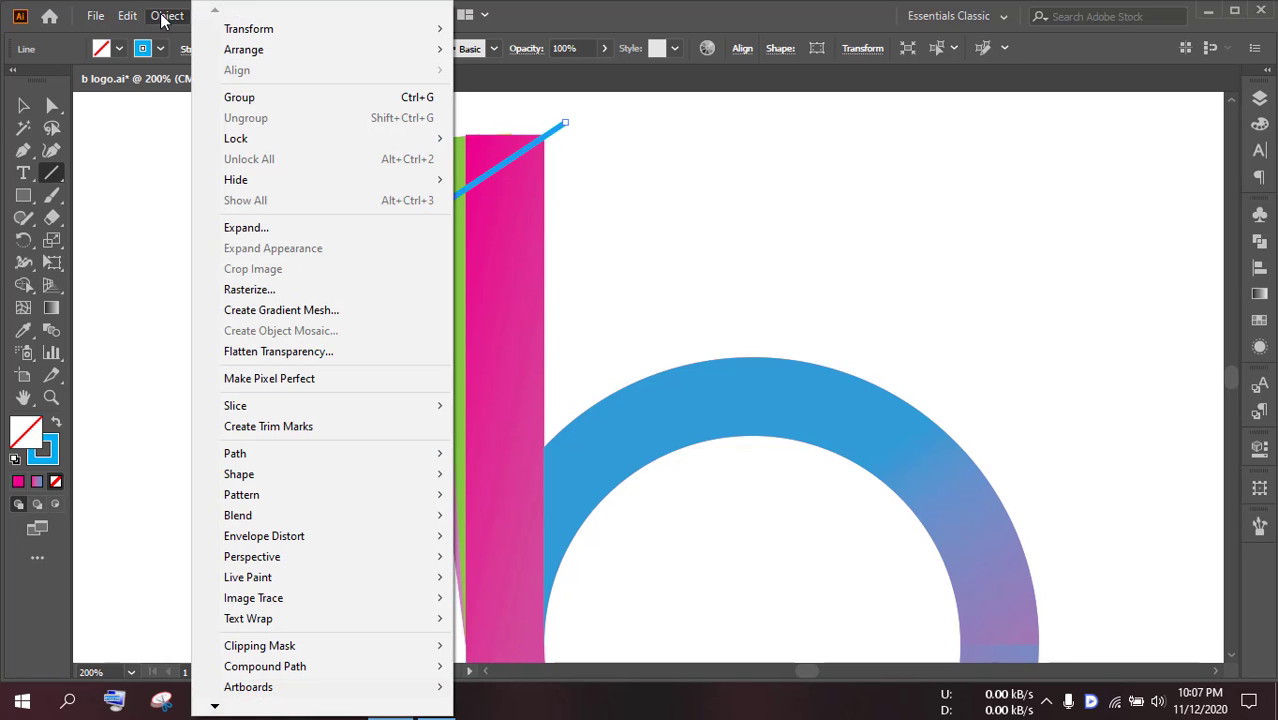
click(300, 229)
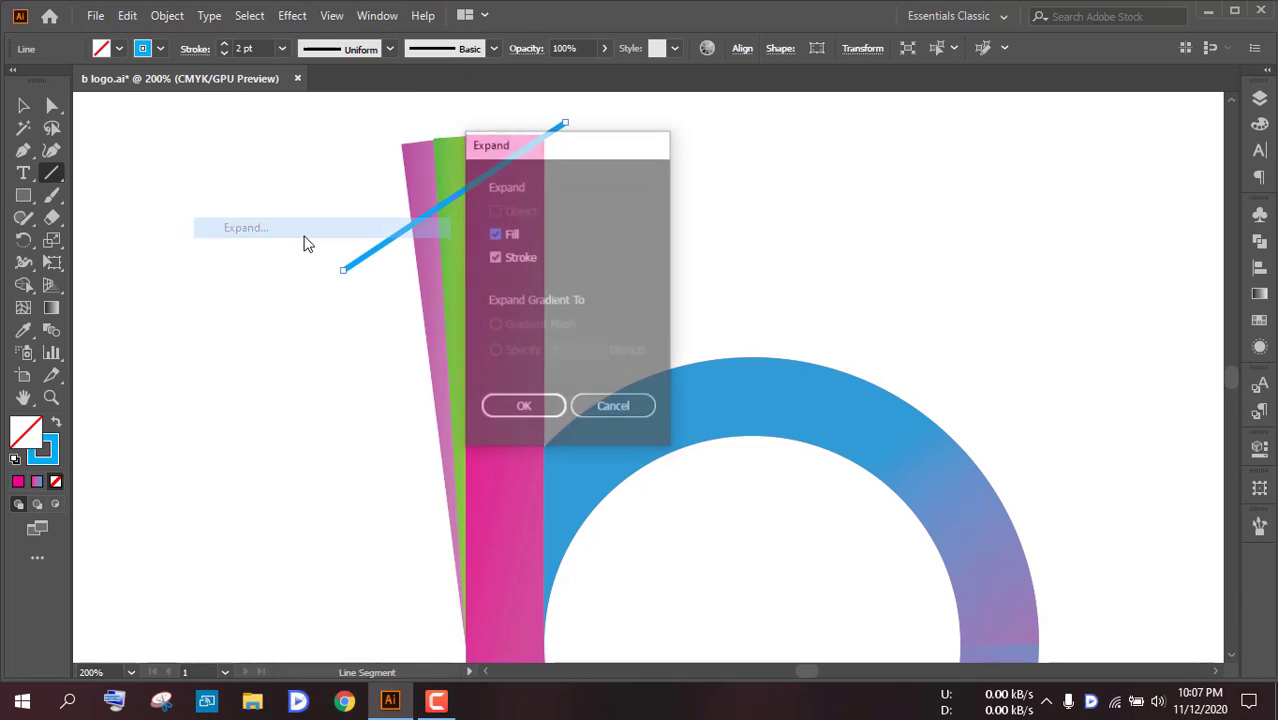
click(523, 405)
click(708, 180)
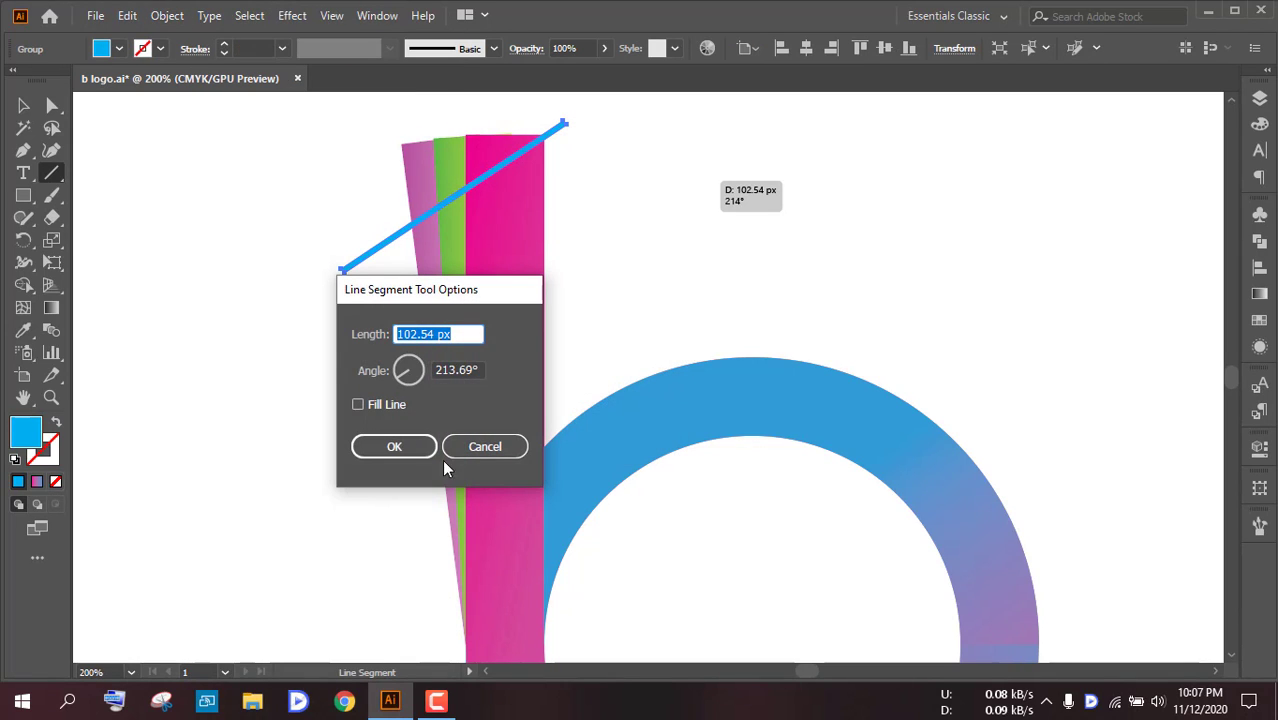
click(471, 447)
key(v)
click(307, 156)
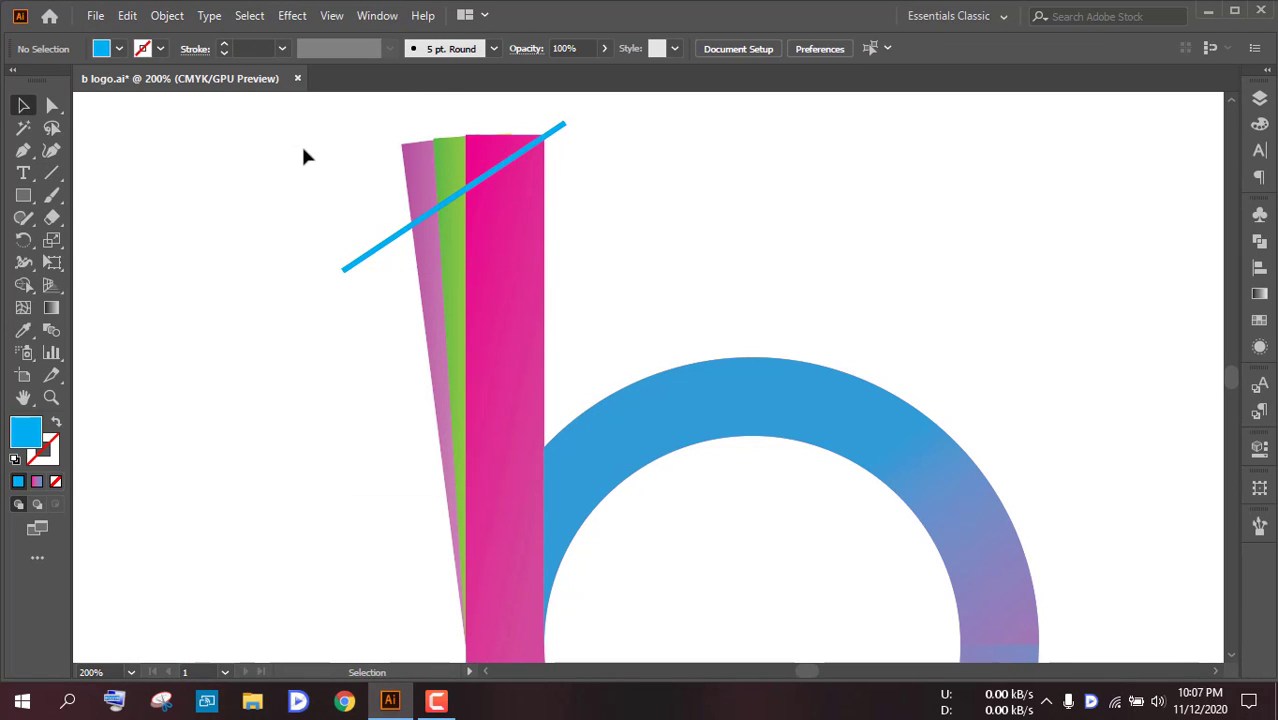
Step: Select the line and the letter, and remove all stem and strip pieces above the line with Shape Builder
drag(305, 150, 576, 265)
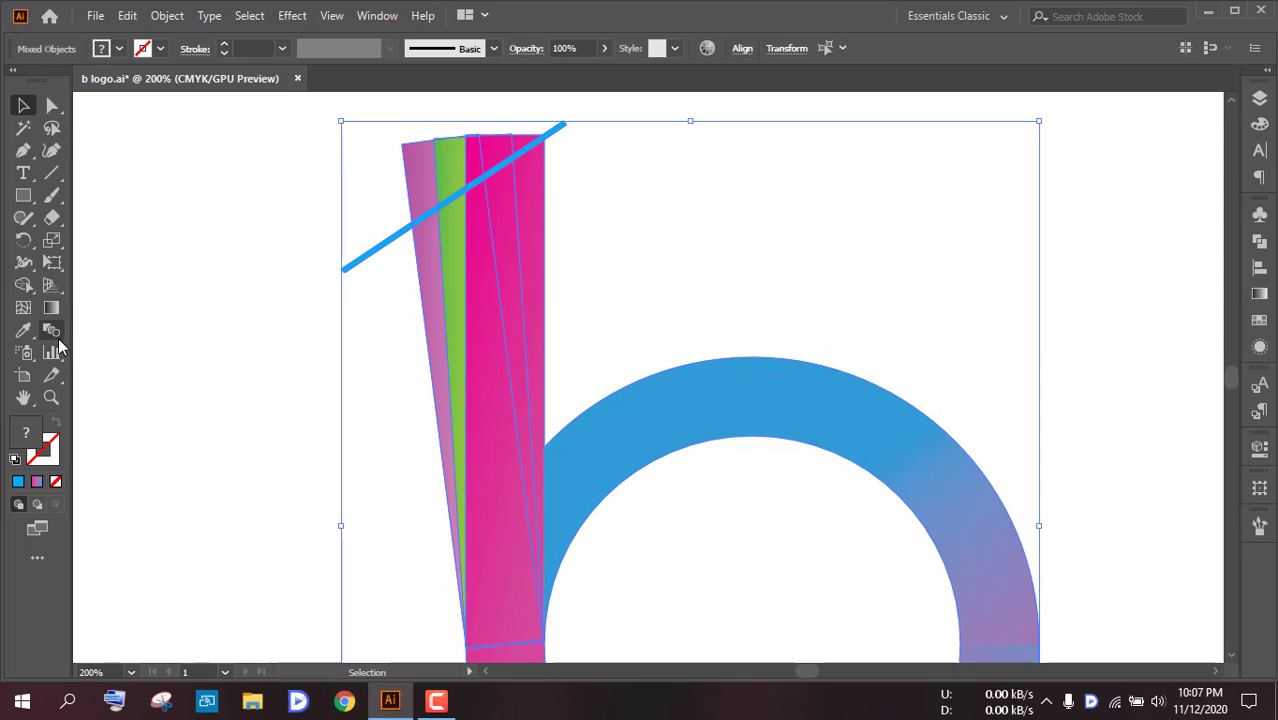
click(23, 284)
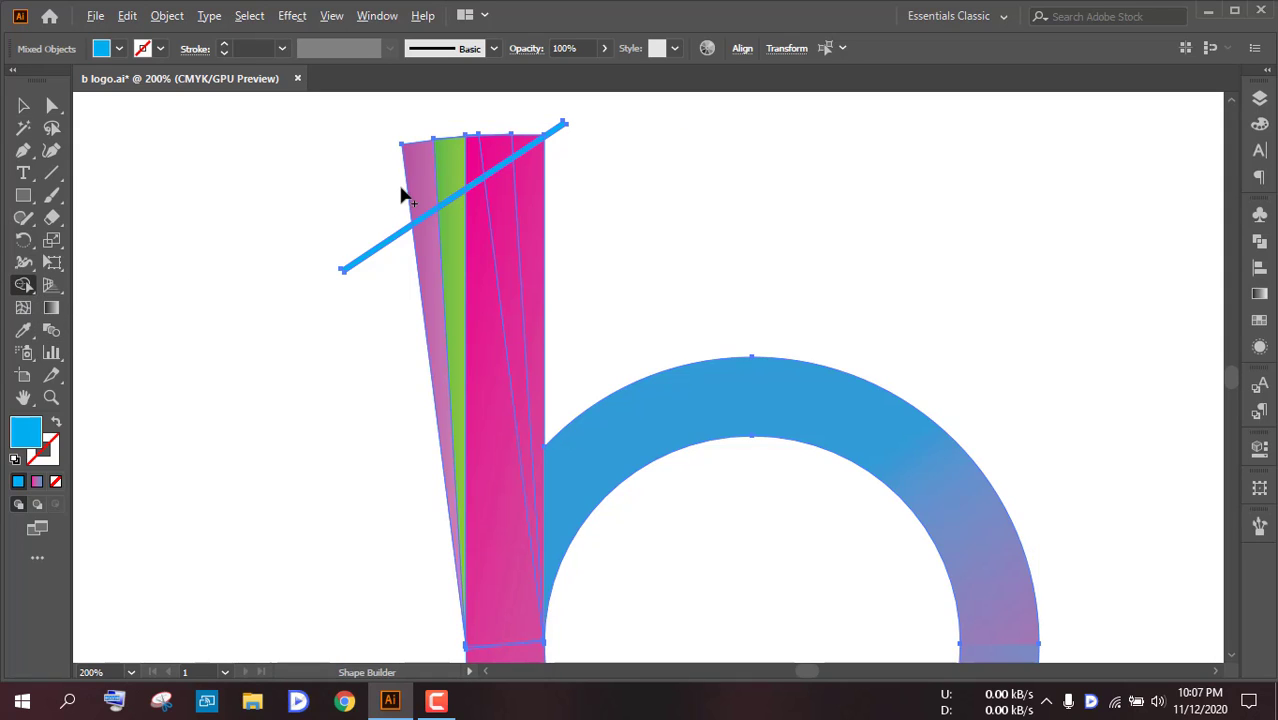
drag(408, 192, 520, 150)
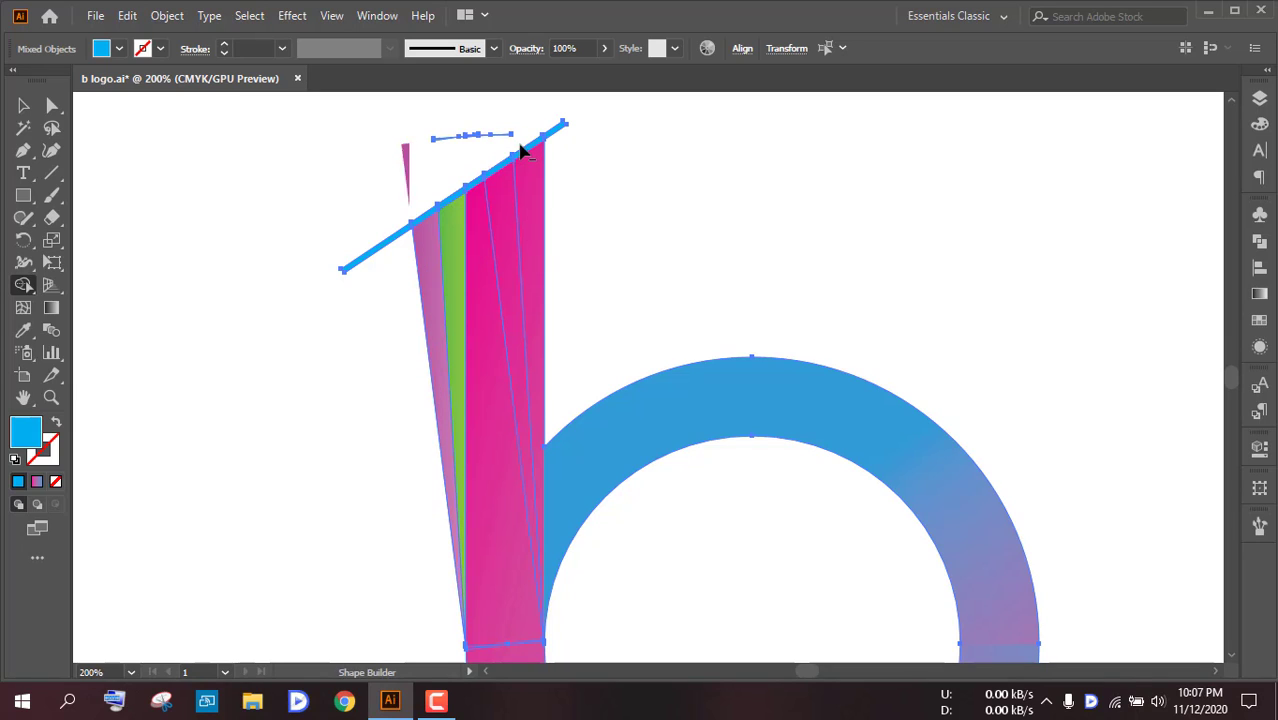
drag(438, 138, 521, 136)
alt+click(445, 139)
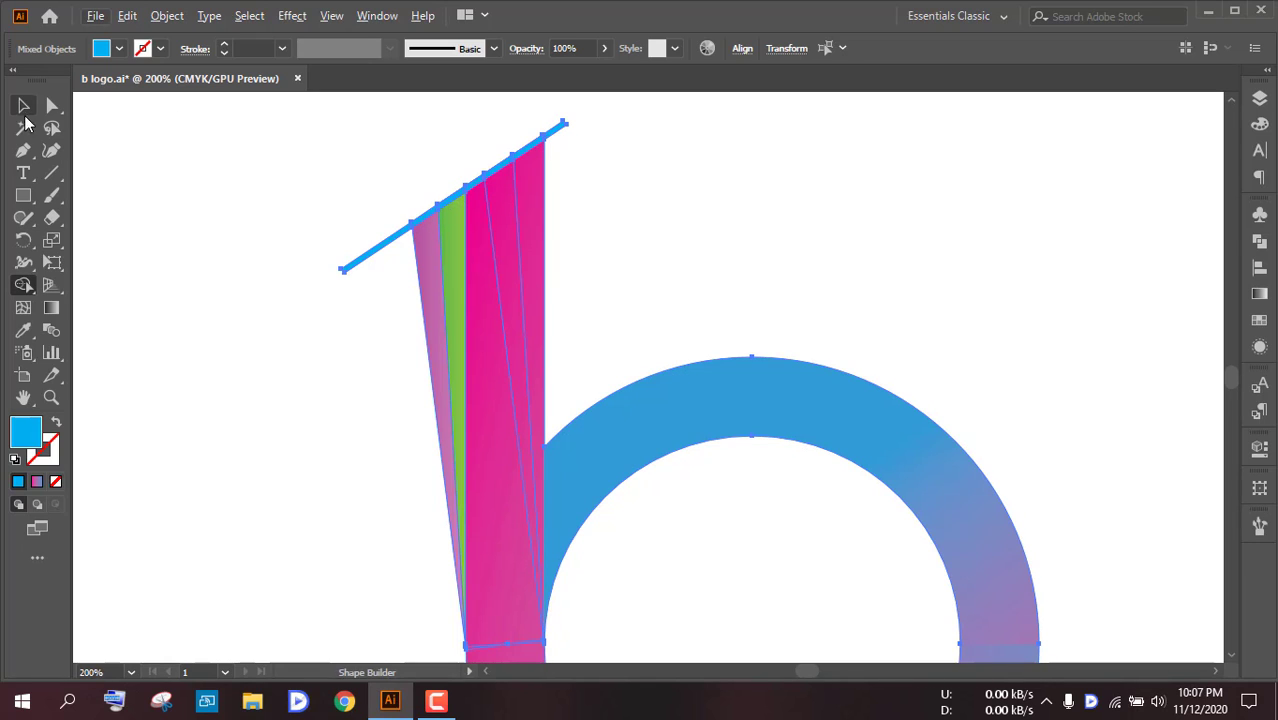
Step: Deselect everything and ungroup both the expanded diagonal line and the large letter's pieces
click(23, 107)
click(393, 183)
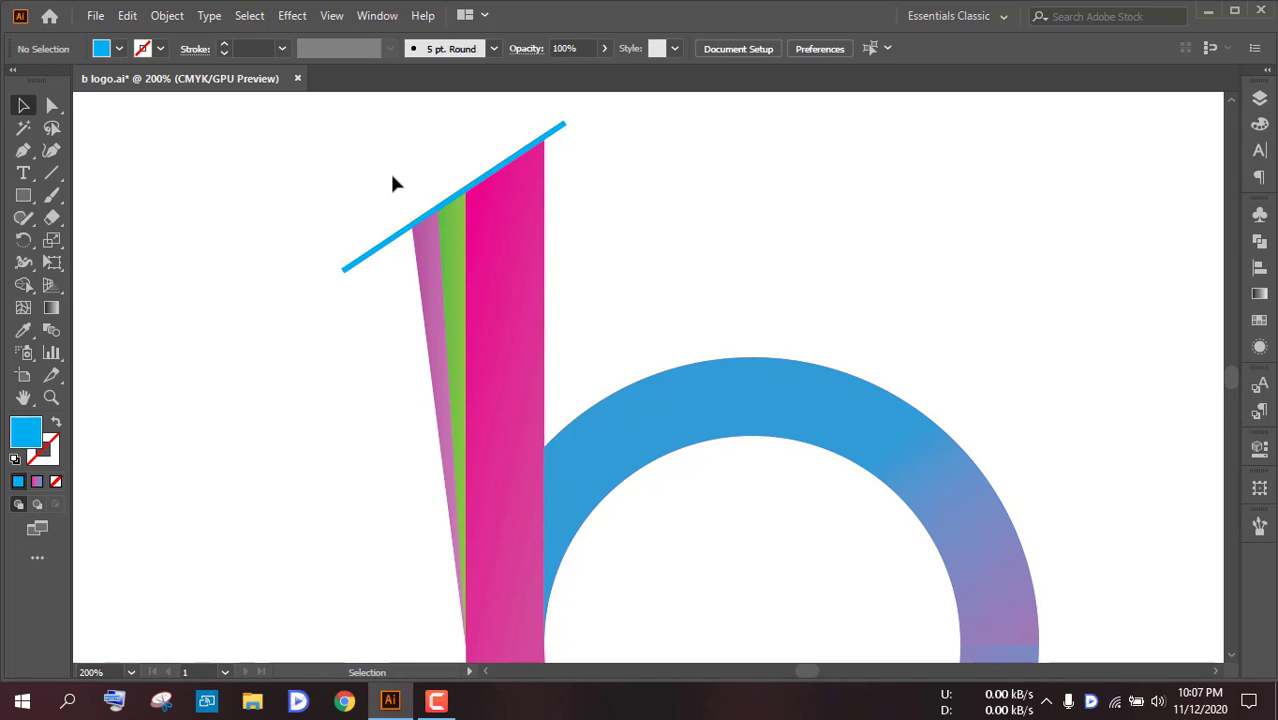
click(527, 150)
right_click(524, 149)
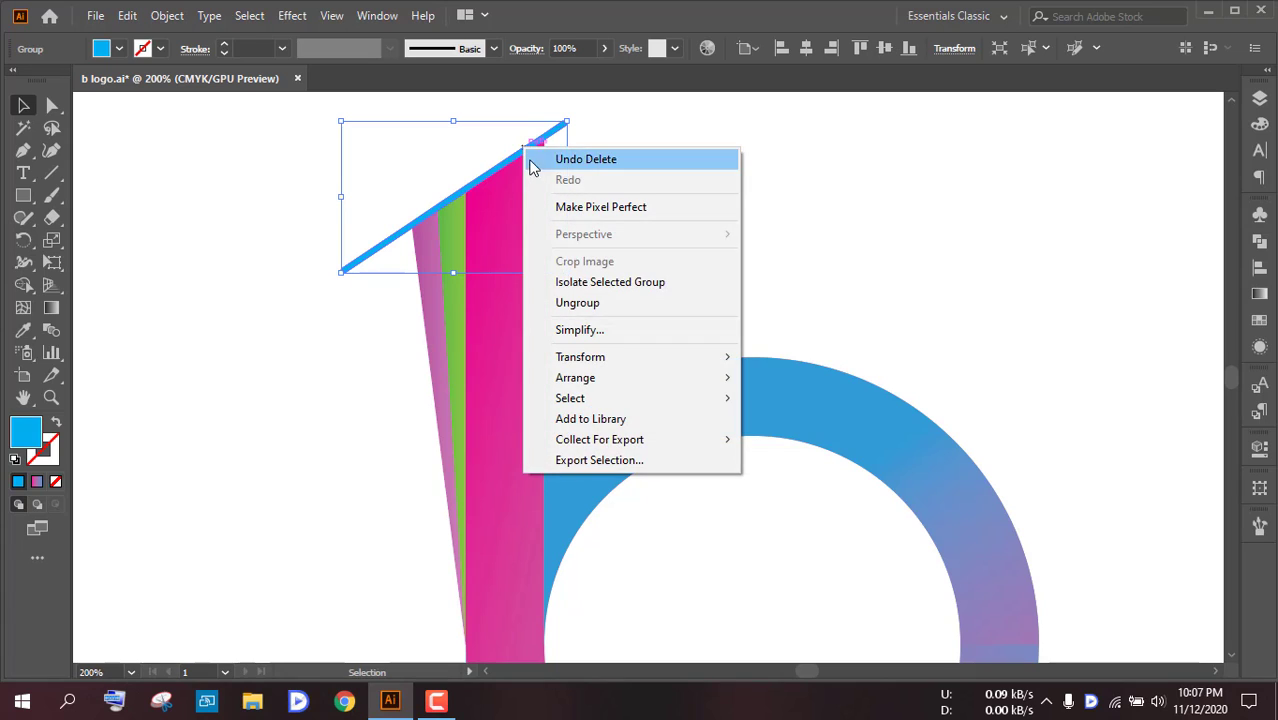
click(585, 302)
click(522, 251)
right_click(521, 246)
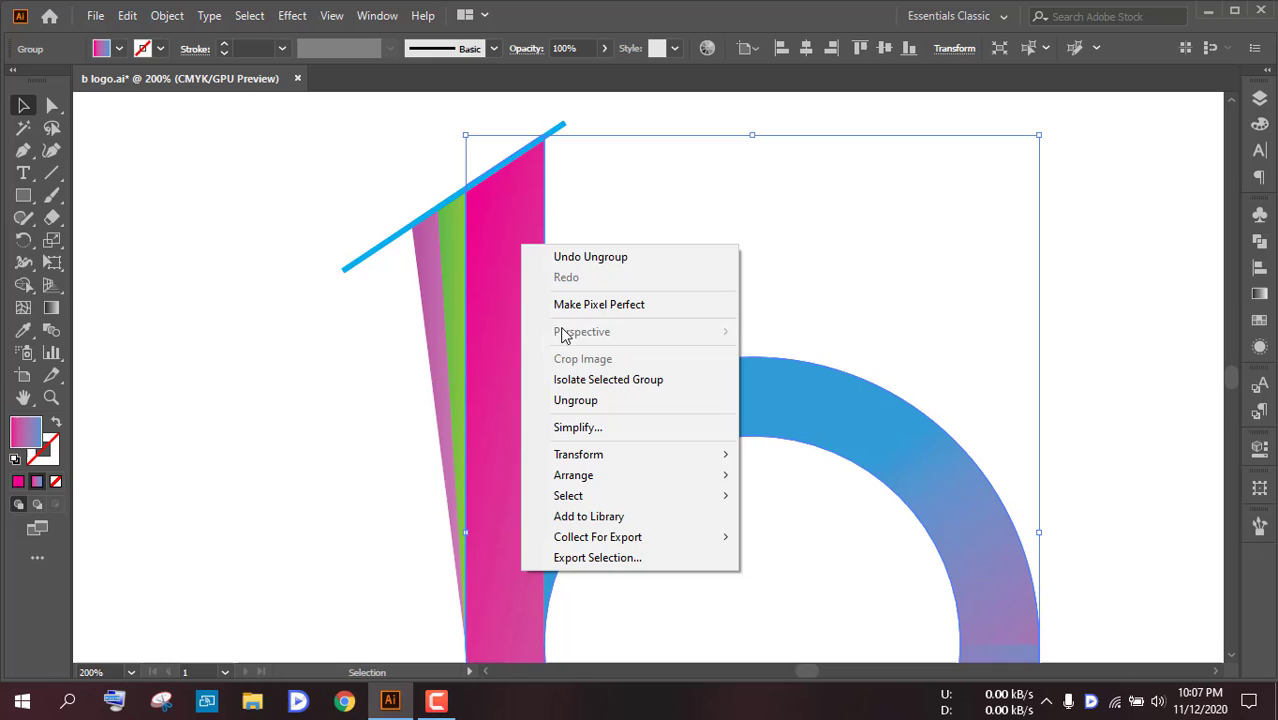
click(575, 400)
Step: Delete the blue diagonal cutting line across the top of the stem and tilted strips
click(448, 294)
right_click(442, 290)
click(368, 312)
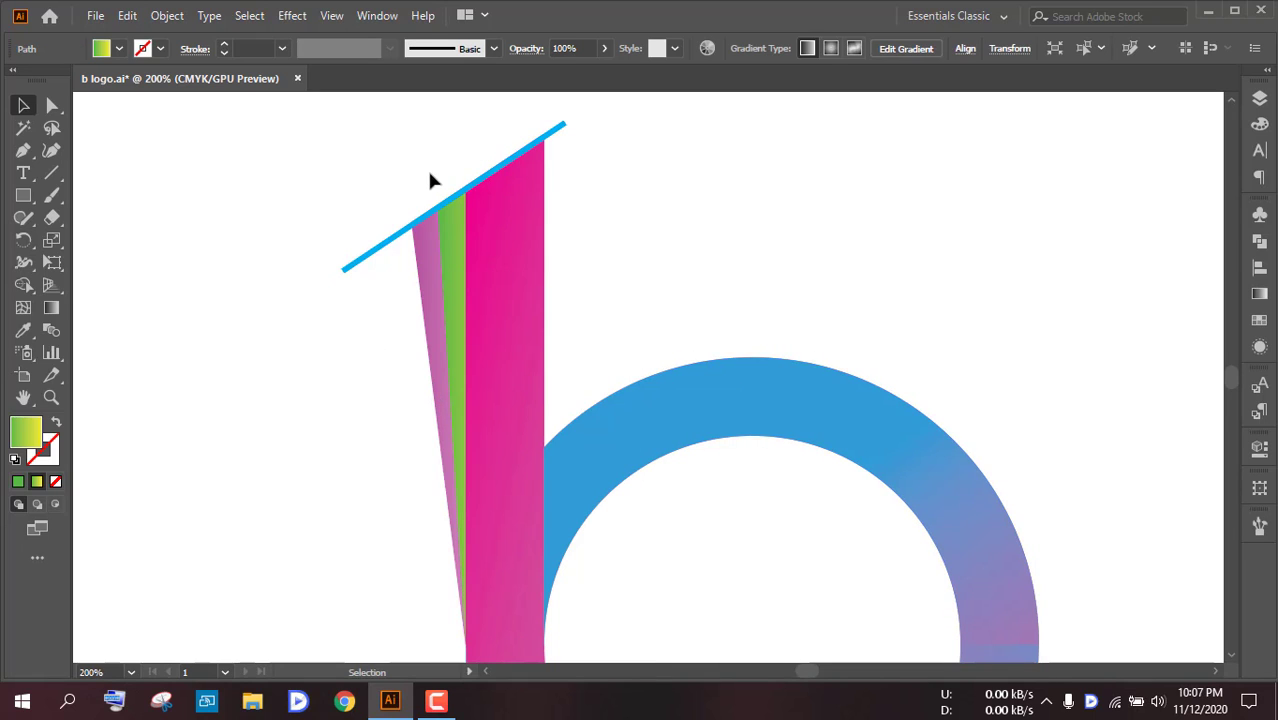
click(513, 160)
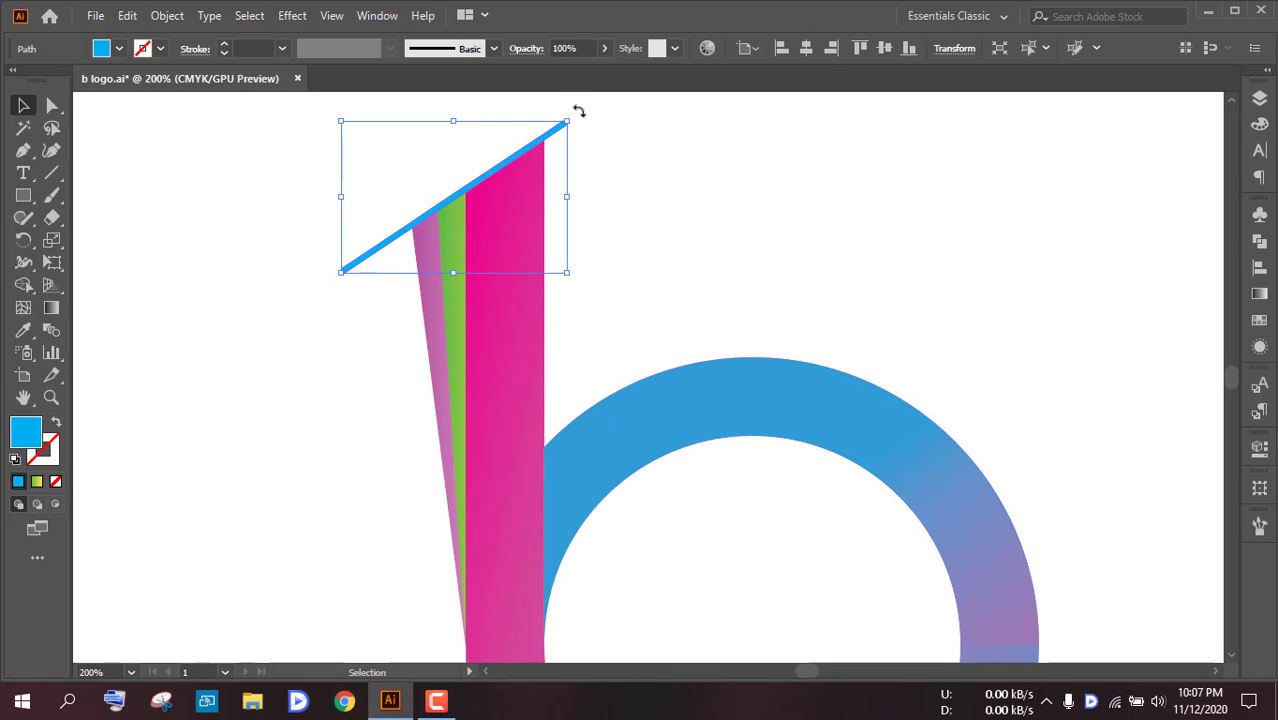
key(Delete)
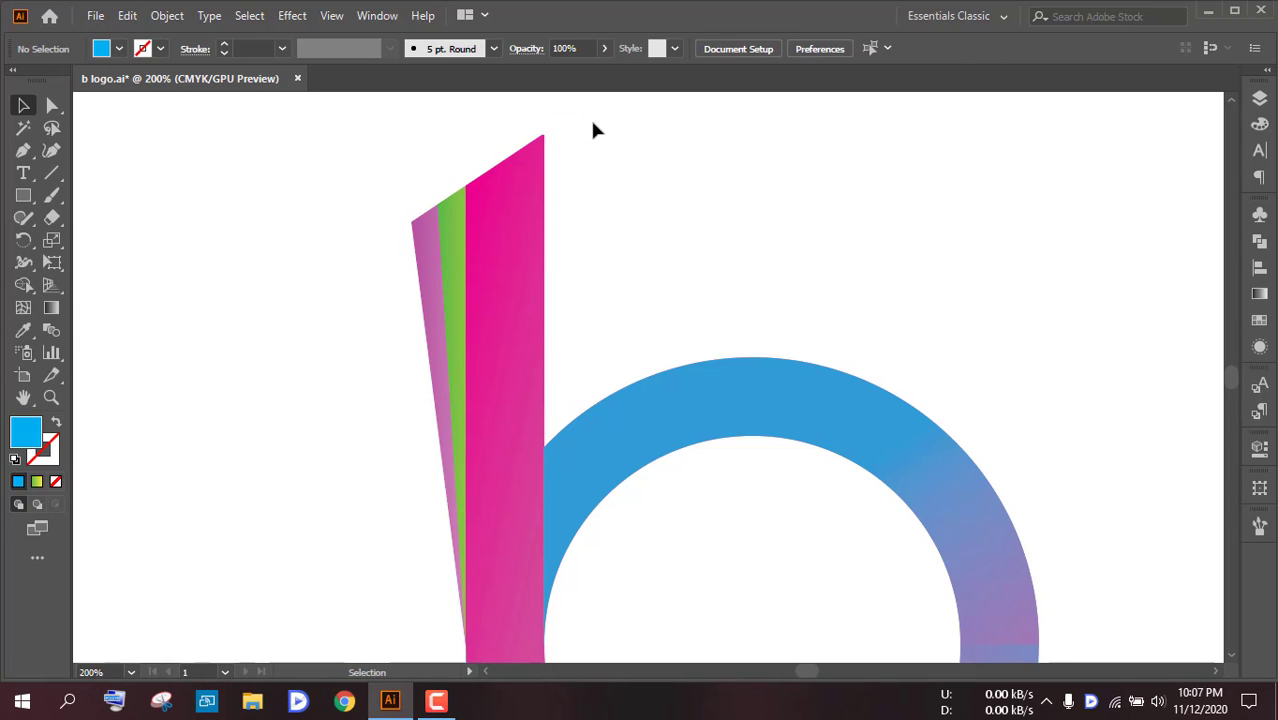
Step: Select all pieces of the recreated letter b, including its tilted strips, and group them
scroll(483, 170, down, 5)
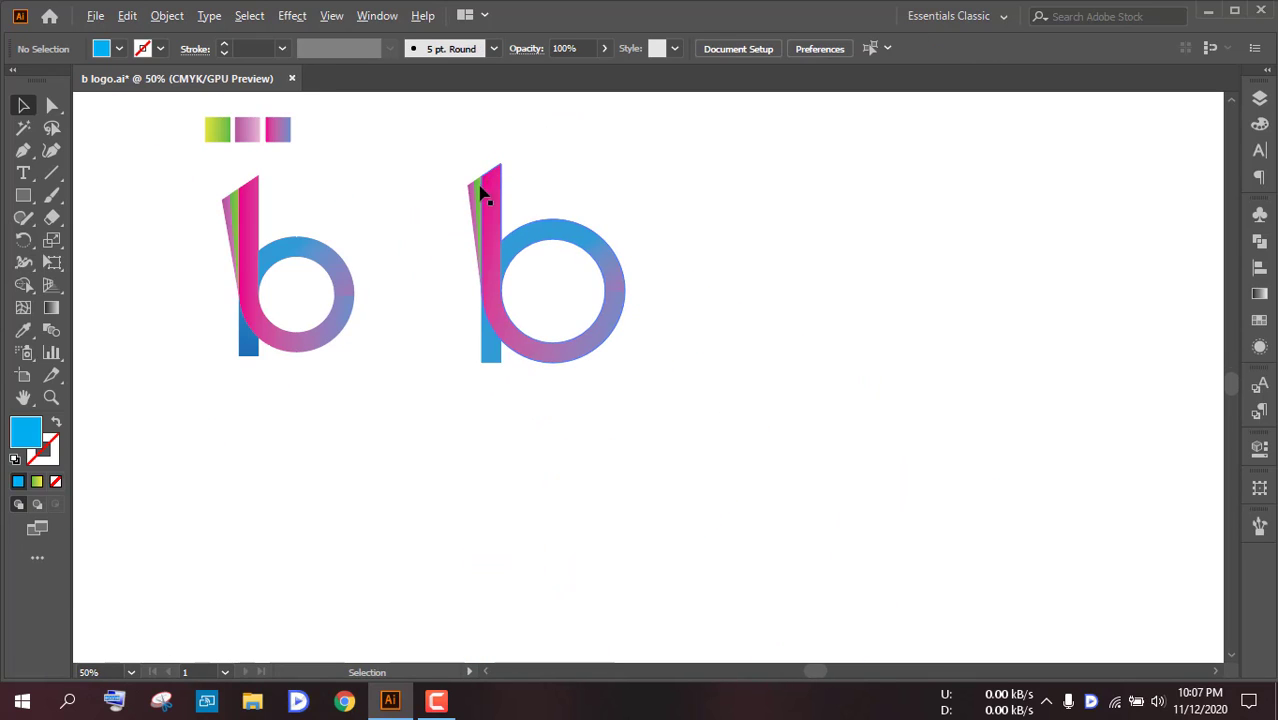
drag(422, 166, 670, 410)
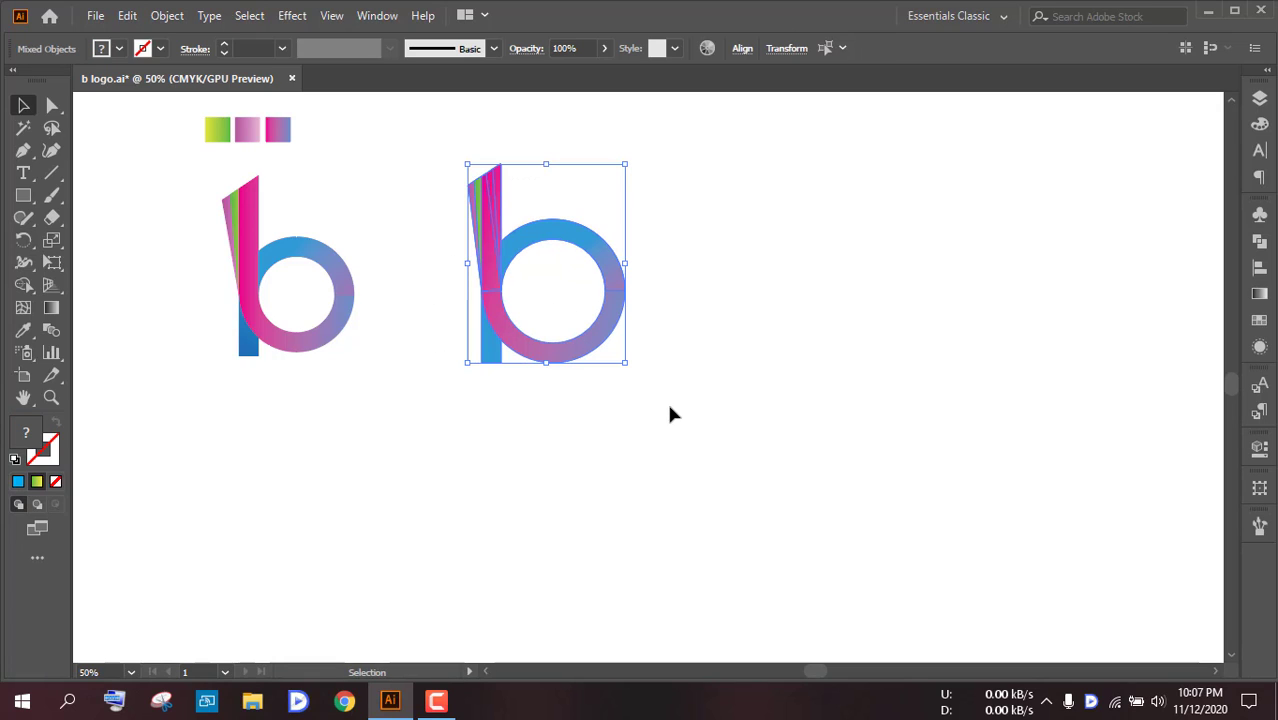
key(ctrl+g)
click(691, 406)
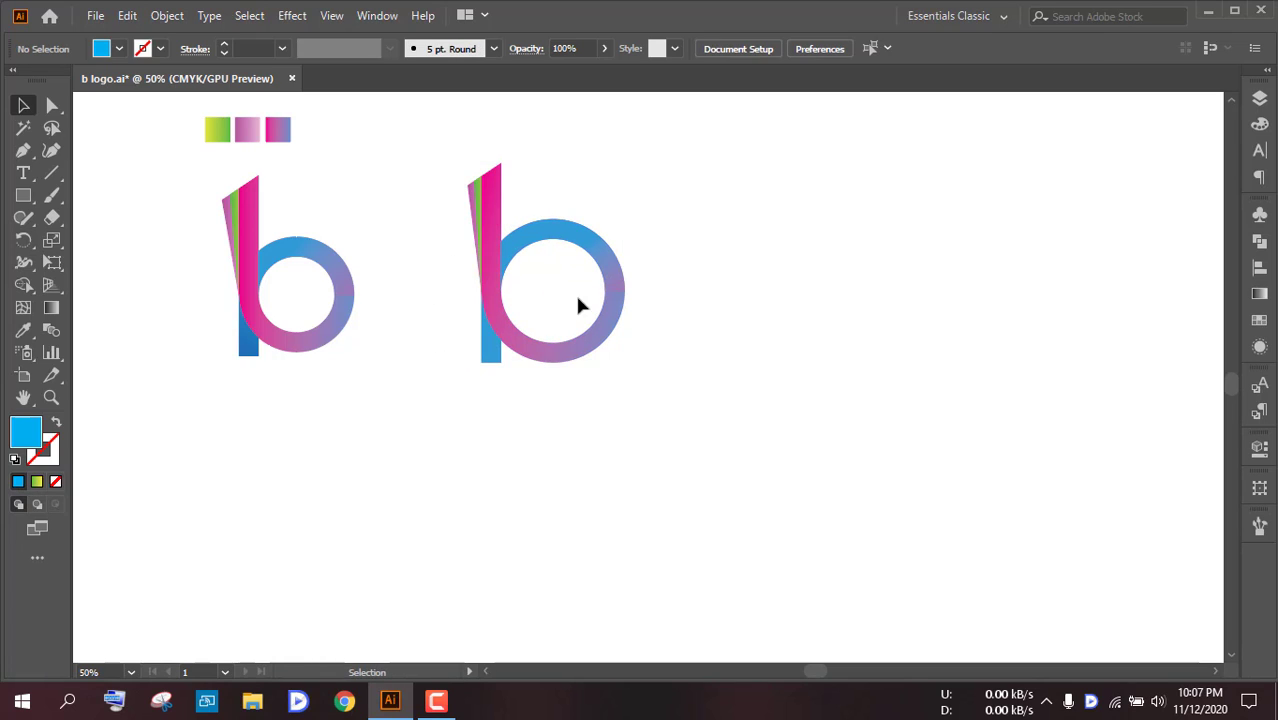
Step: Scale the grouped letter down slightly, keeping its proportions, to bring it closer to the reference logo's size, and deselect it
click(500, 206)
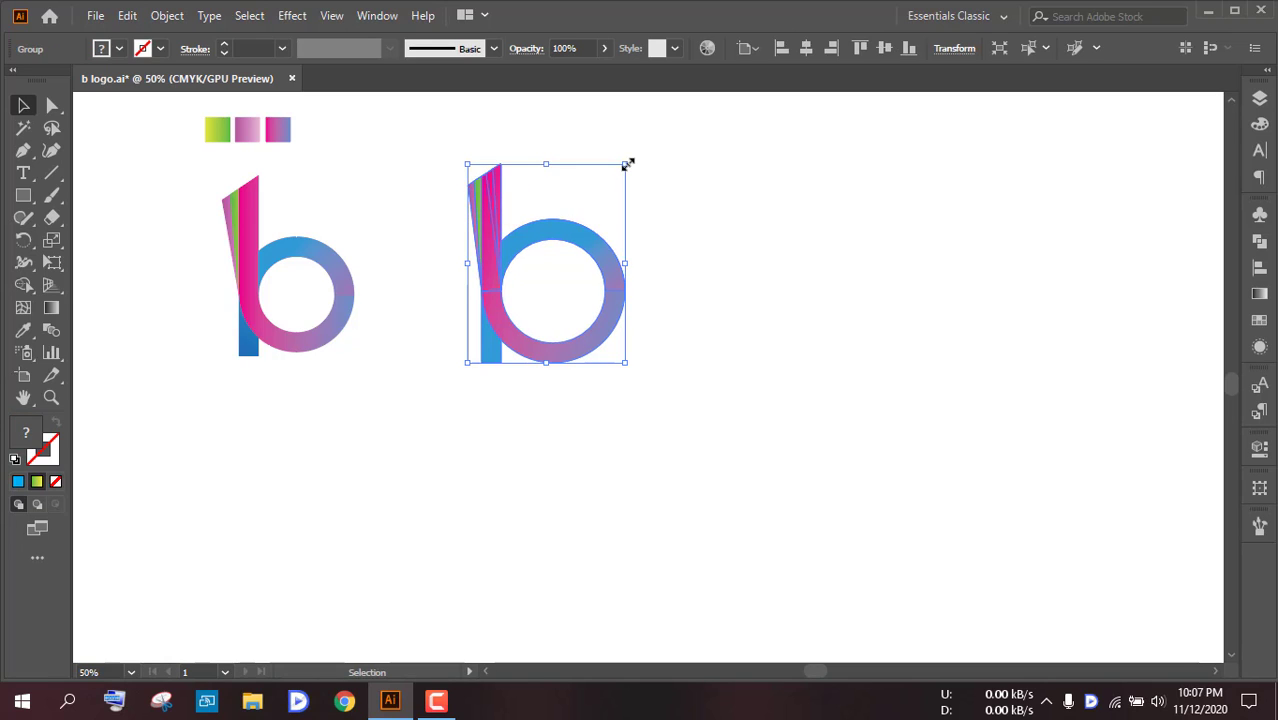
drag(627, 165, 619, 171)
click(614, 190)
scroll(314, 262, up, 1)
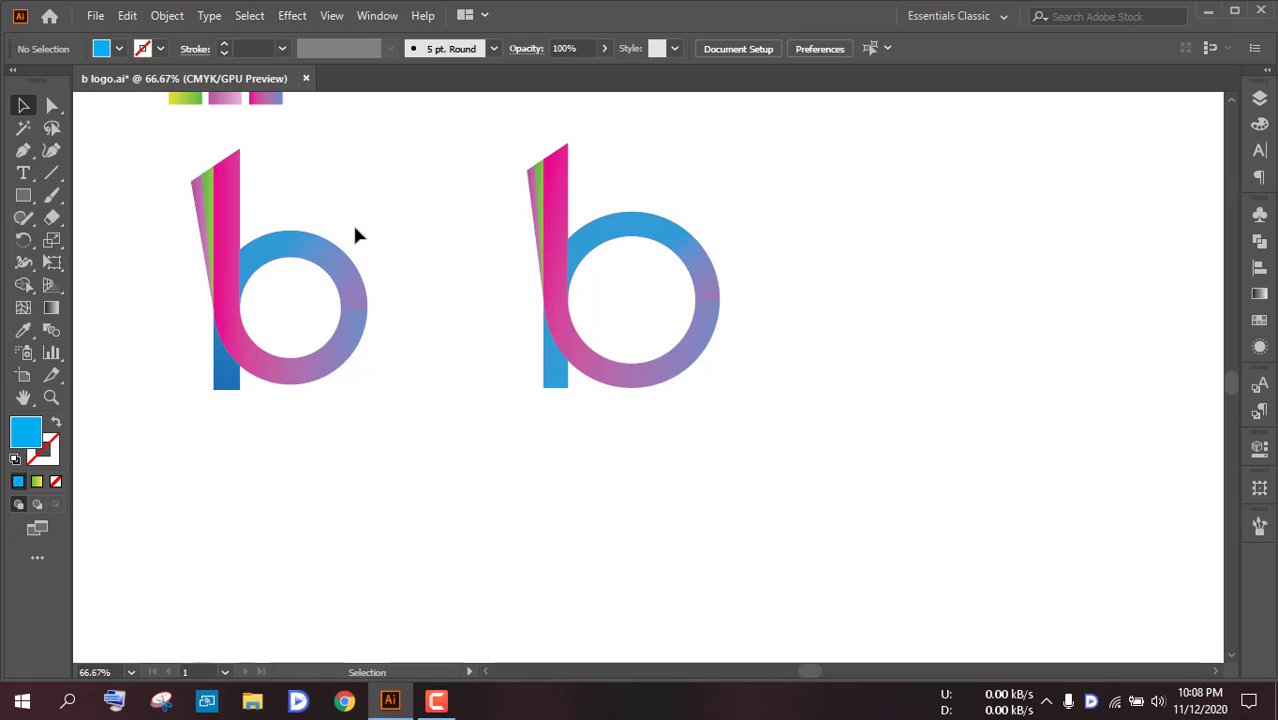
drag(357, 234, 459, 365)
scroll(458, 358, up, 1)
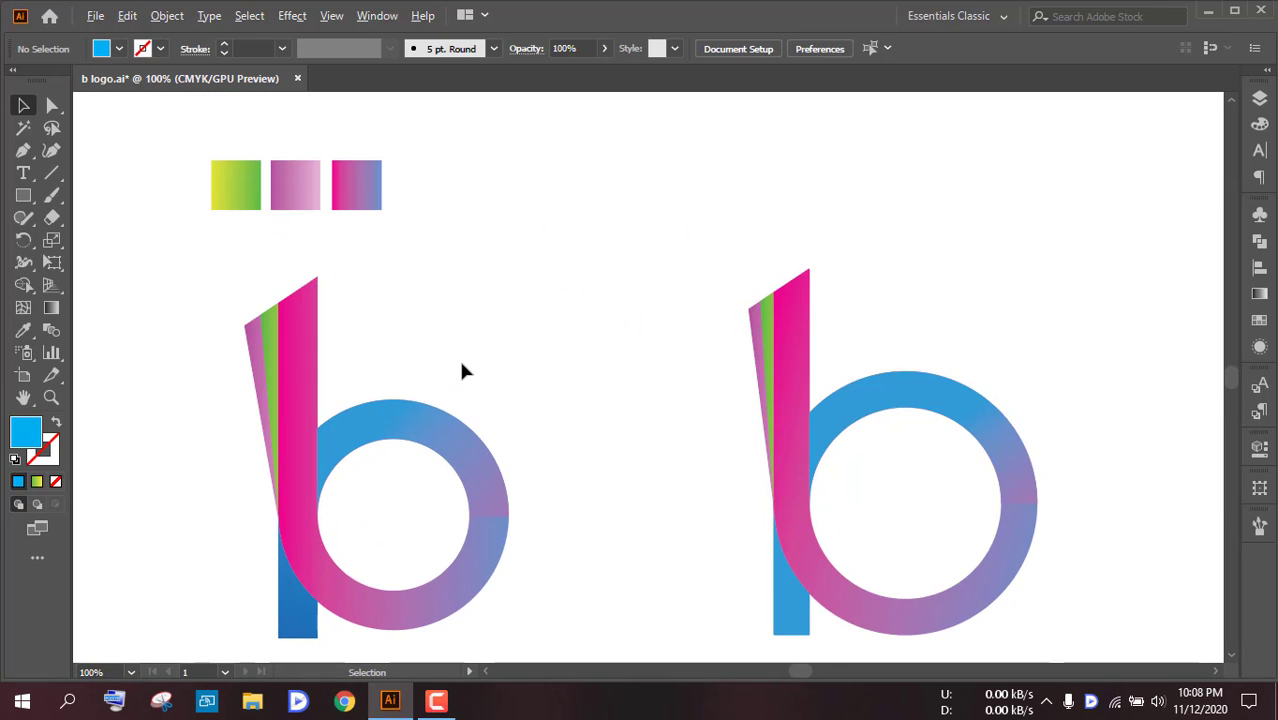
scroll(458, 358, down, 1)
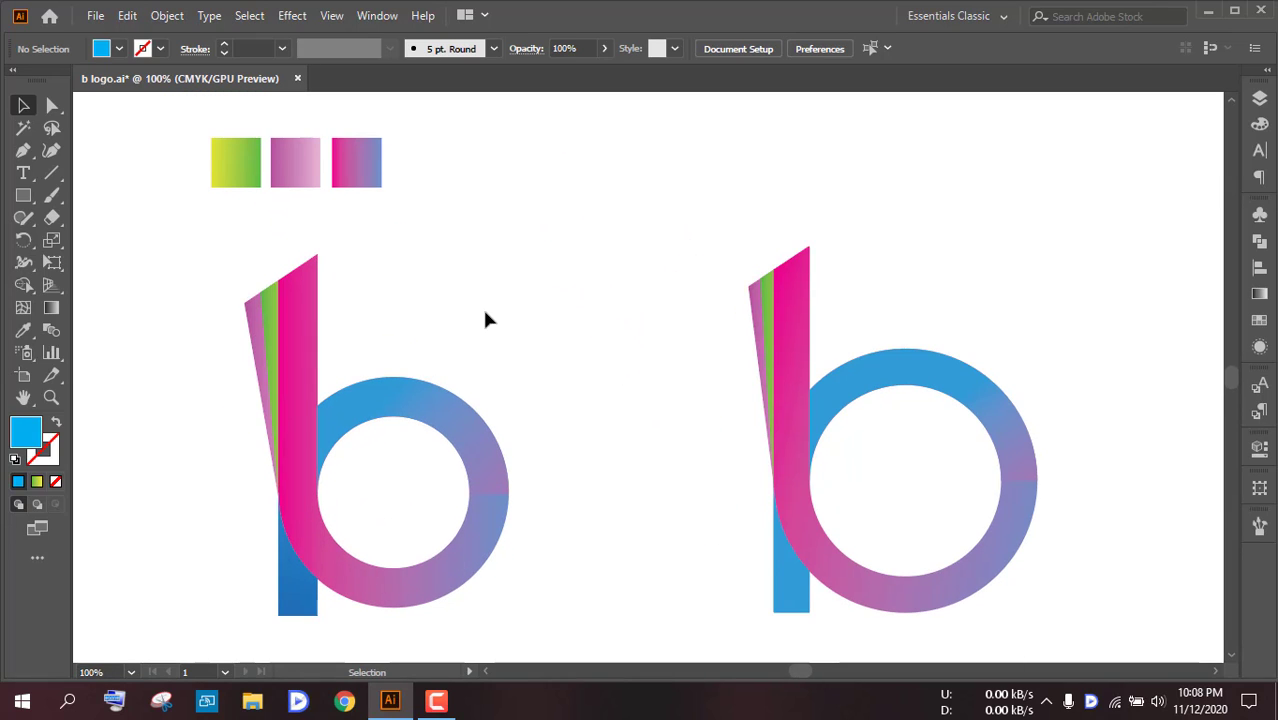
scroll(518, 326, down, 1)
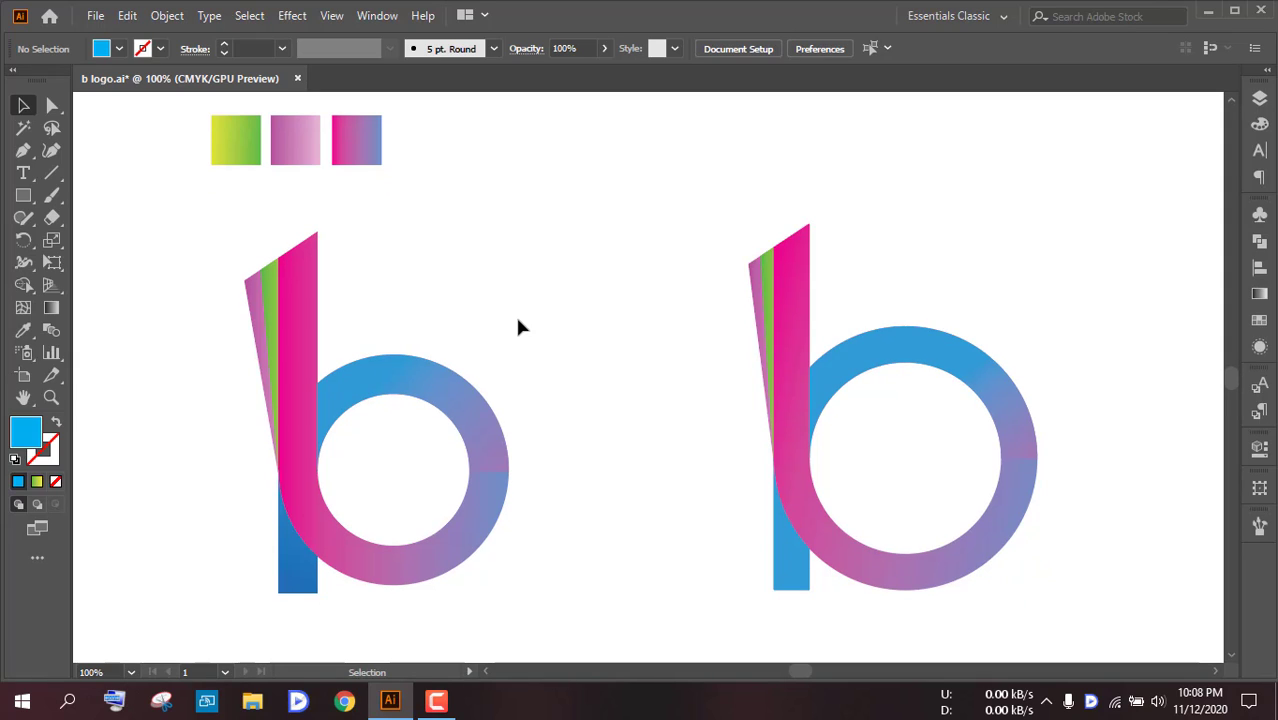